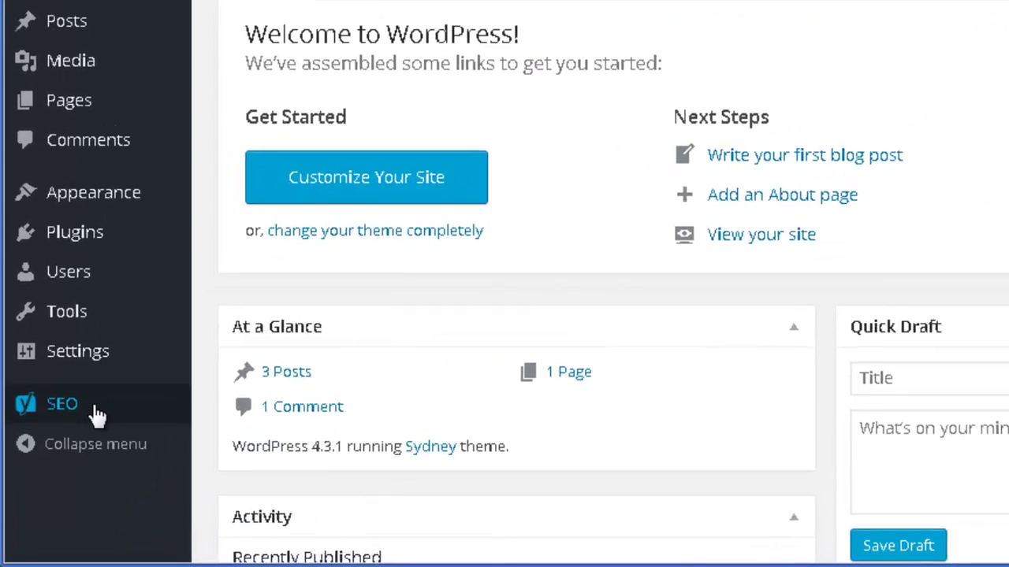
Open the XML sitemap from Yoast SEO's XML Sitemaps settings and copy sitemap_index.xml from its web address.
mouse_move(99, 463)
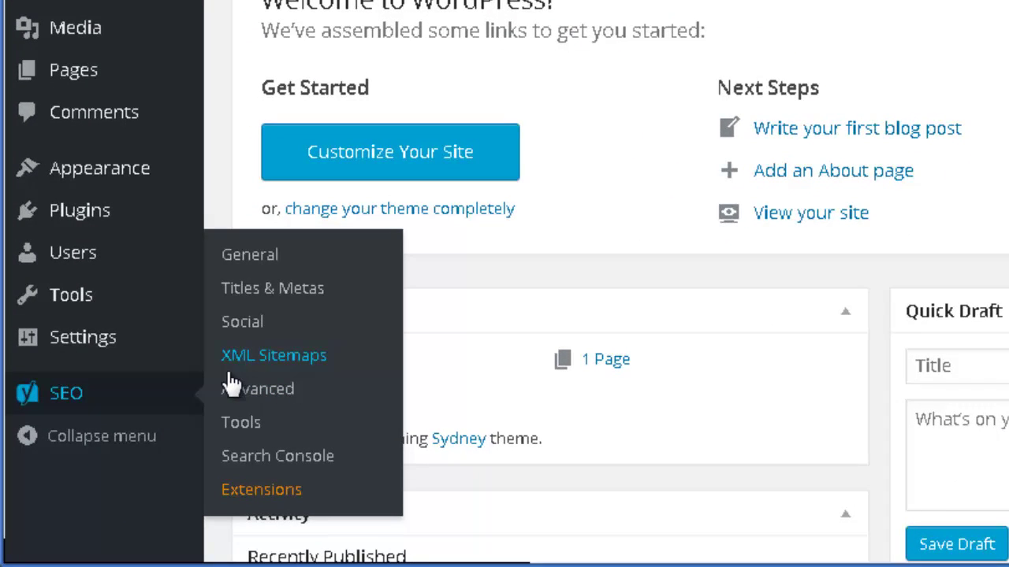
left_click(274, 356)
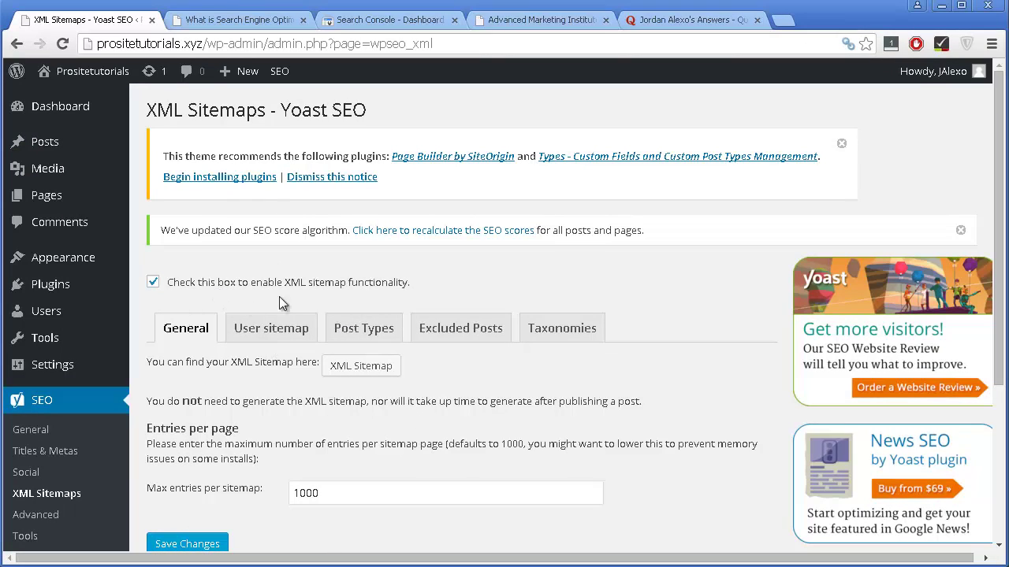
scroll(306, 387, "down", 1)
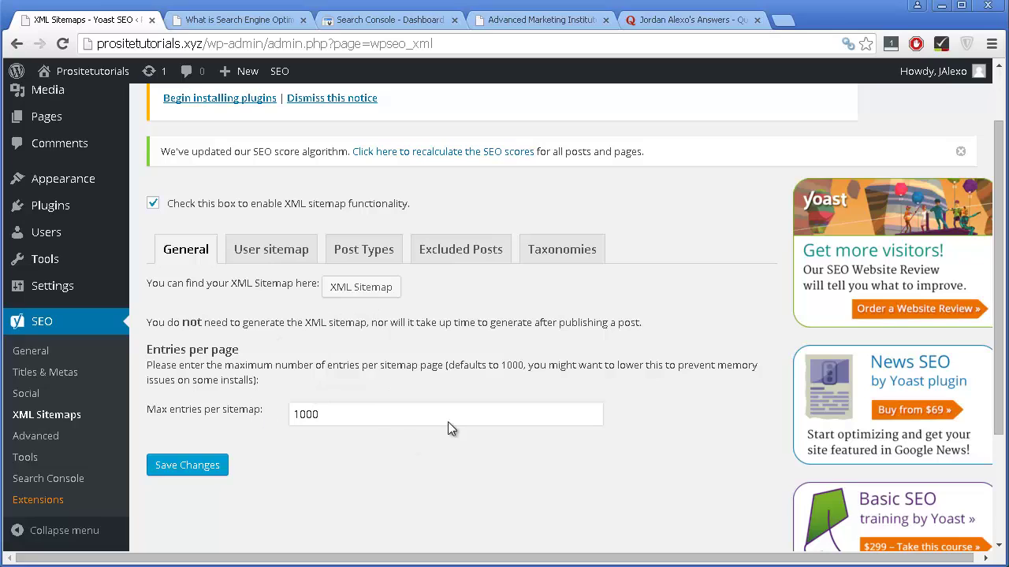
left_click(375, 289)
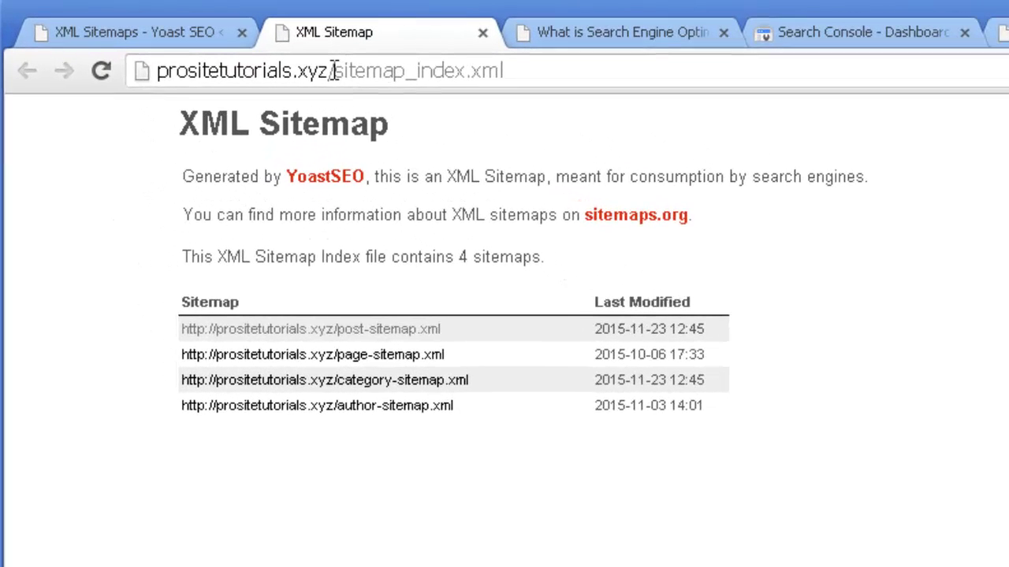
left_click_drag(334, 70, 506, 69)
key("ctrl+c")
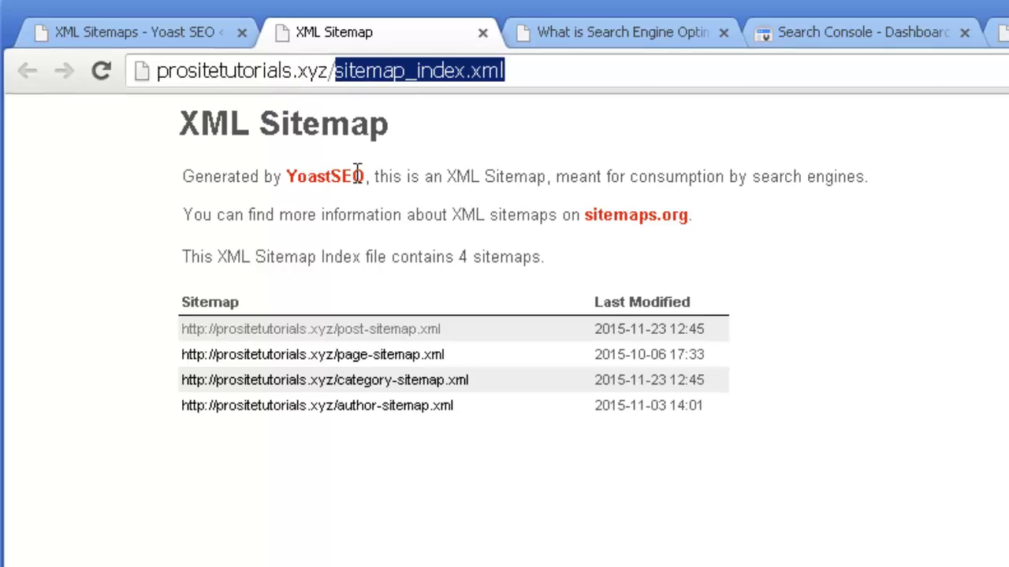
Switch to Google Search Console and examine the prositetutorials.org dashboard's messages, crawl errors, search analytics and sitemaps.
left_click(839, 38)
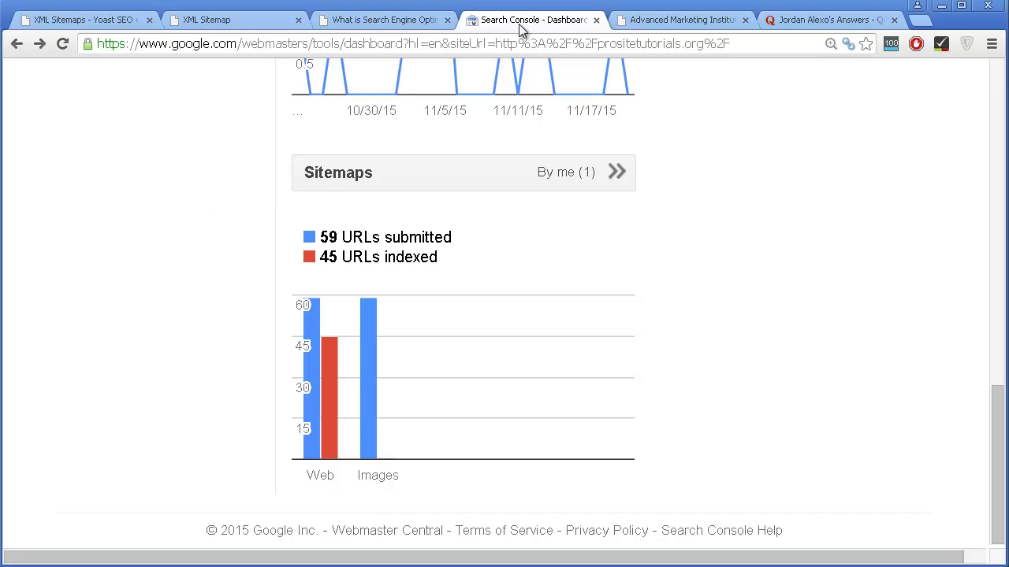
scroll(207, 212, "up", 15)
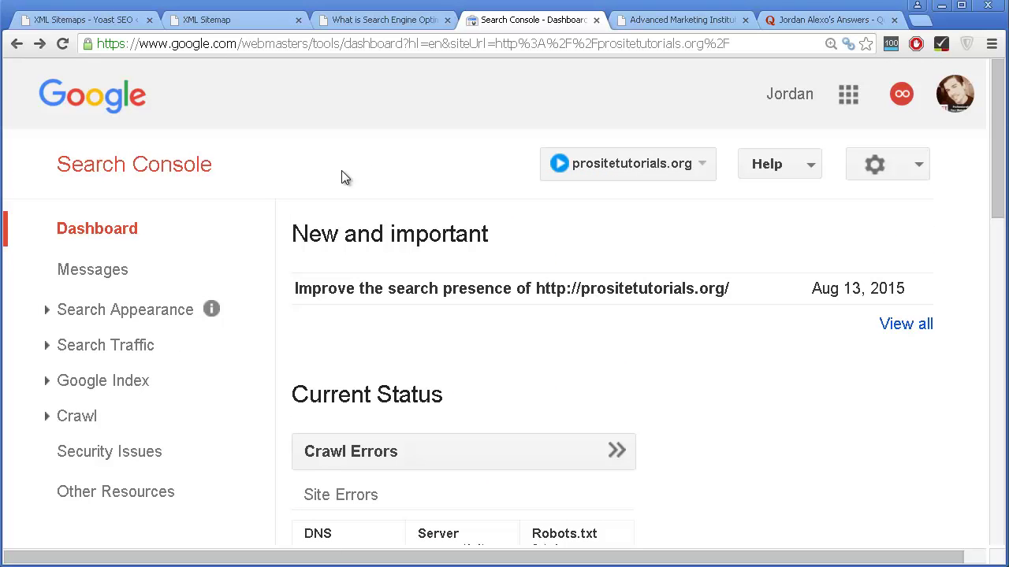
mouse_move(711, 330)
scroll(599, 306, "down", 1)
scroll(624, 304, "up", 1)
scroll(449, 256, "down", 2)
scroll(450, 255, "down", 1)
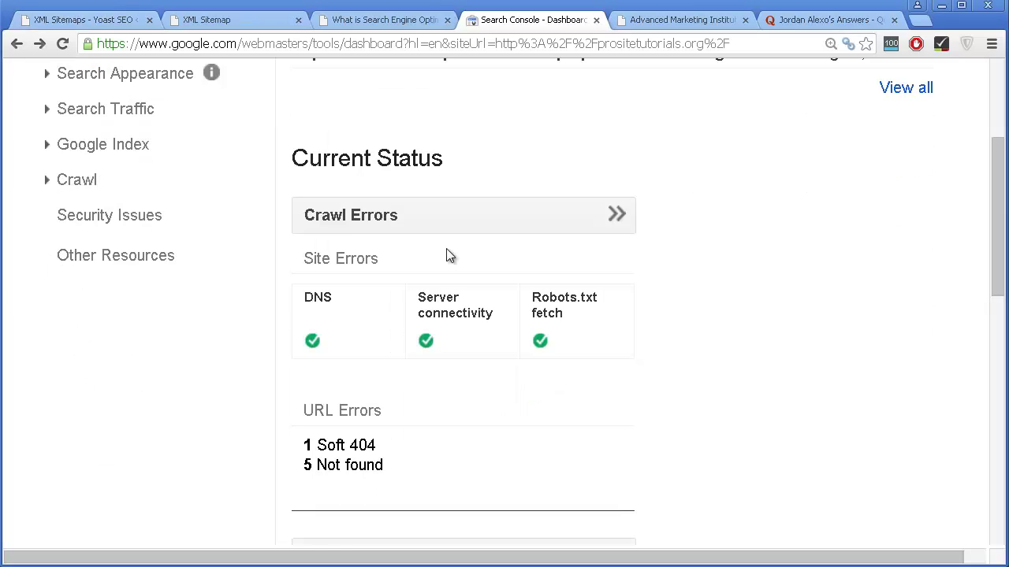
scroll(449, 255, "down", 5)
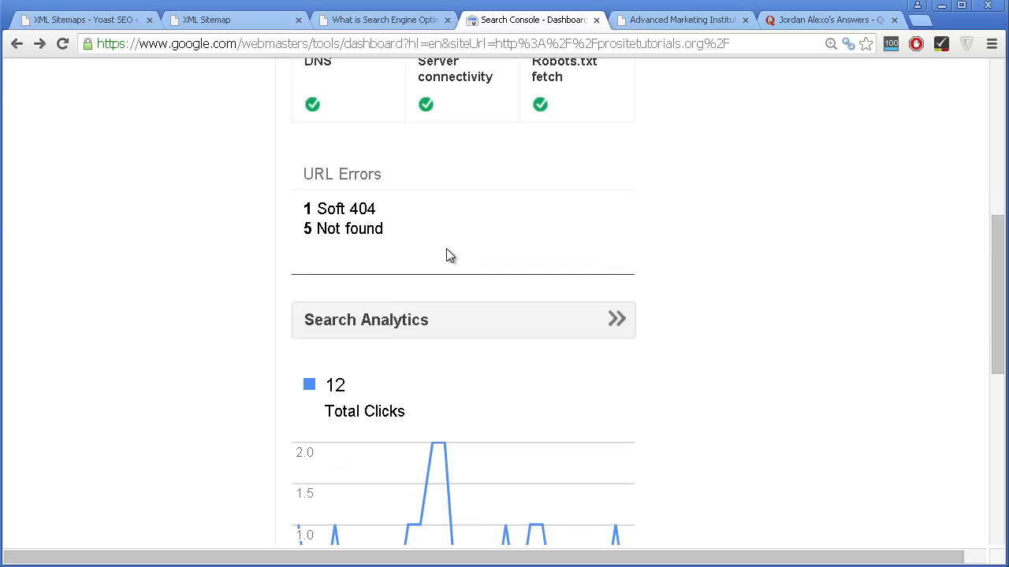
scroll(449, 256, "down", 3)
scroll(446, 254, "up", 4)
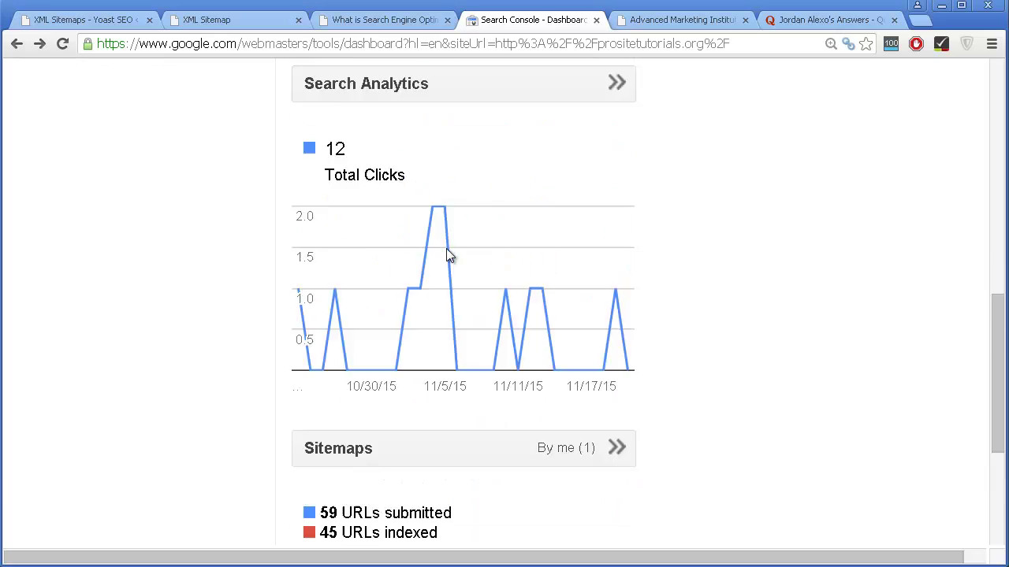
scroll(331, 241, "up", 6)
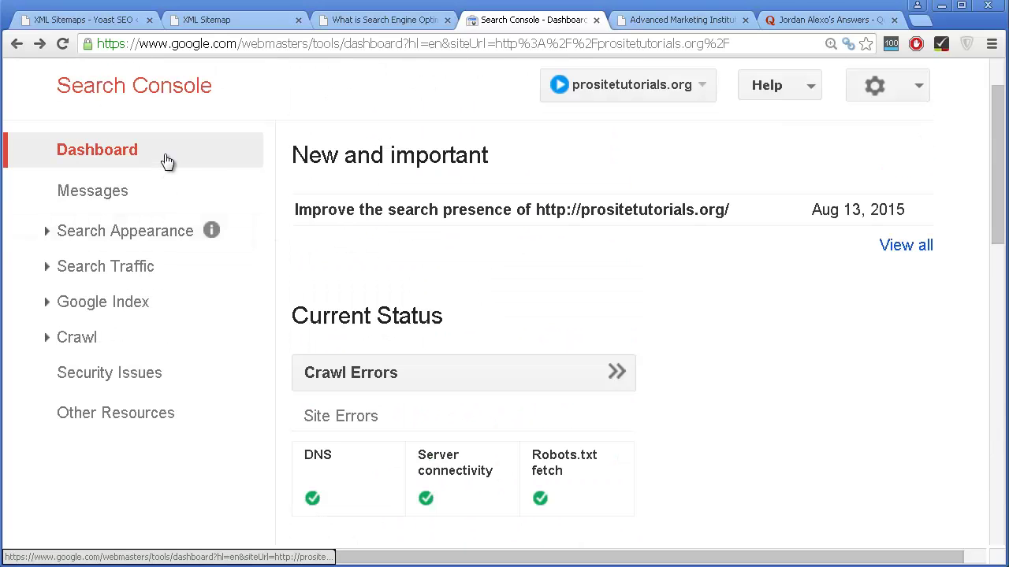
scroll(441, 255, "down", 11)
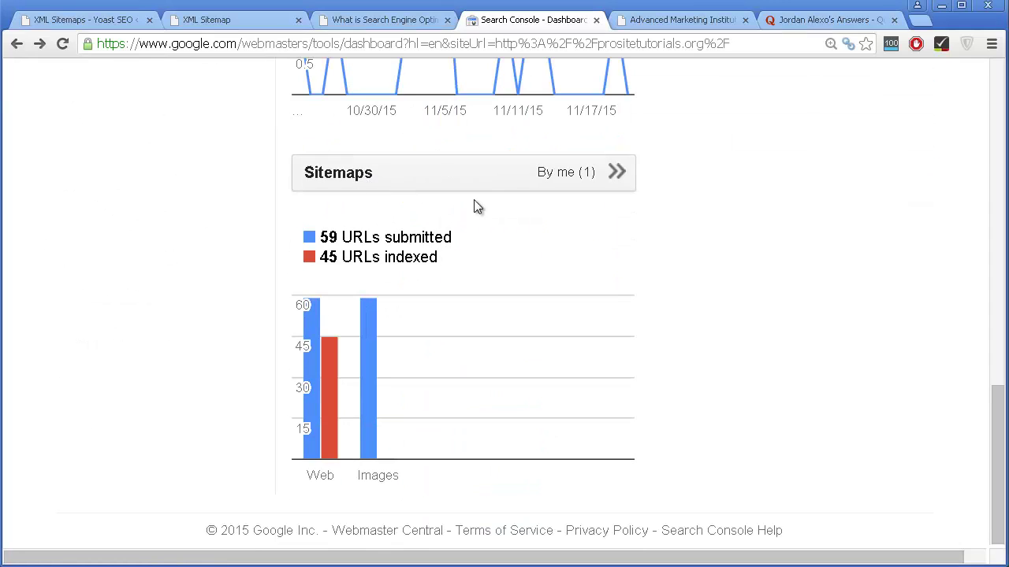
Fill in sitemap_index.xml as a sitemap to add for prositetutorials.org, and cancel without submitting it.
left_click(407, 193)
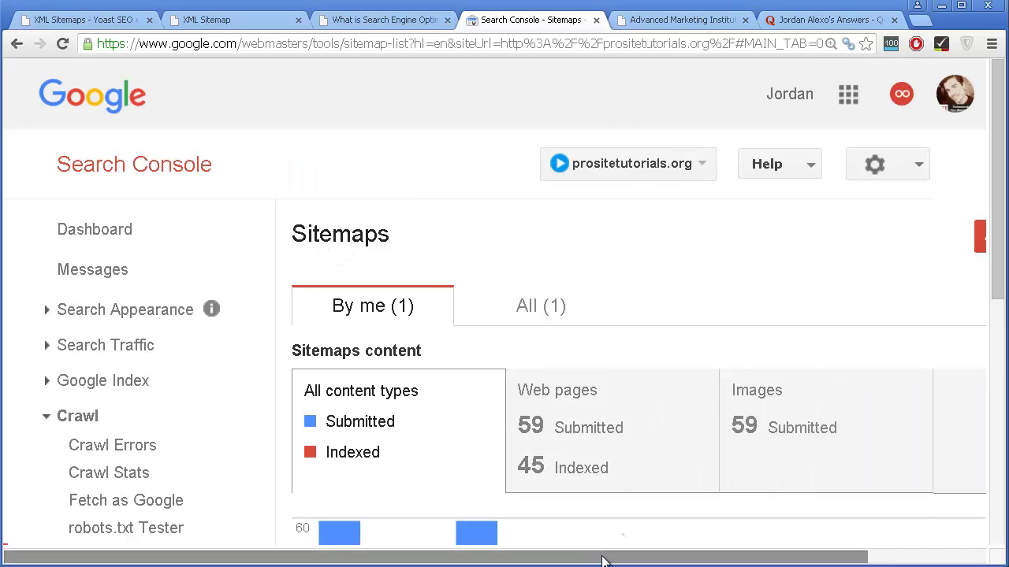
left_click_drag(603, 562, 721, 561)
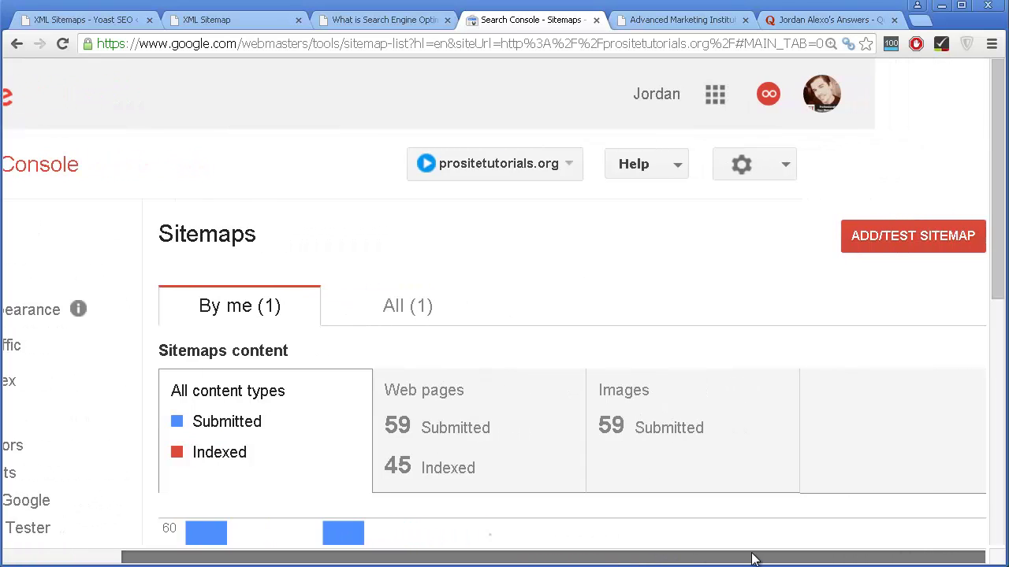
left_click(890, 247)
left_click(677, 333)
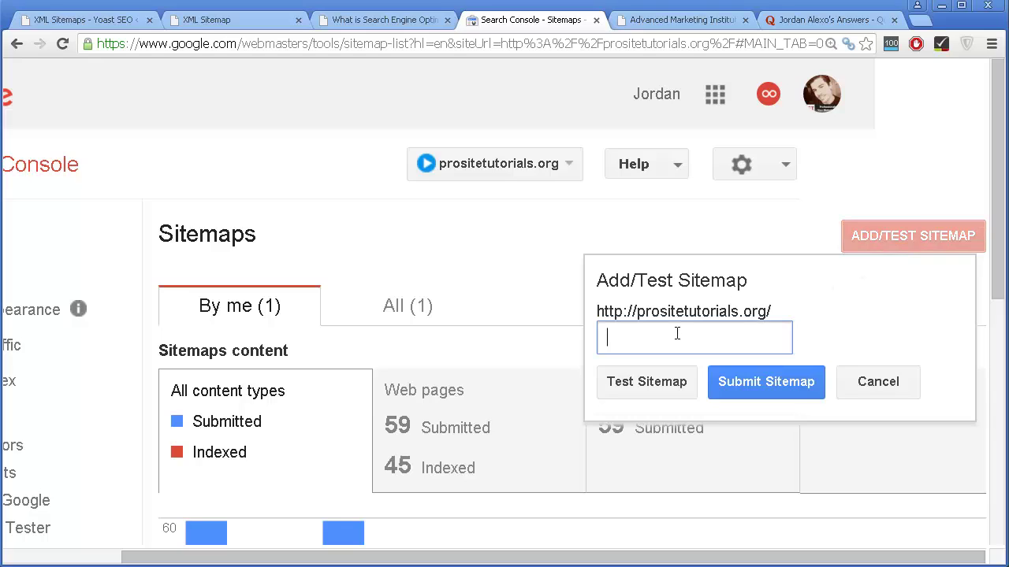
key("ctrl+v")
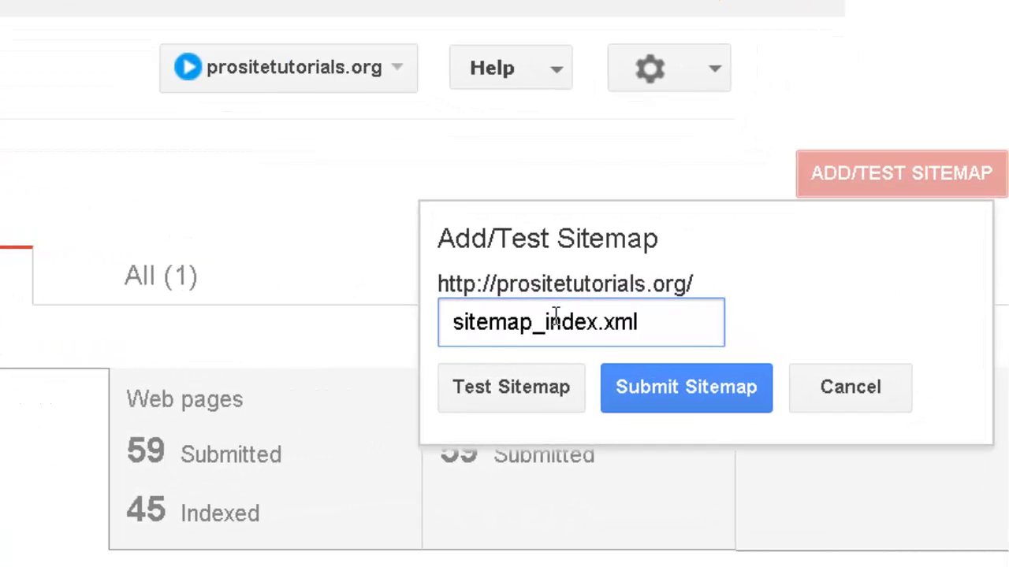
left_click_drag(646, 331, 444, 338)
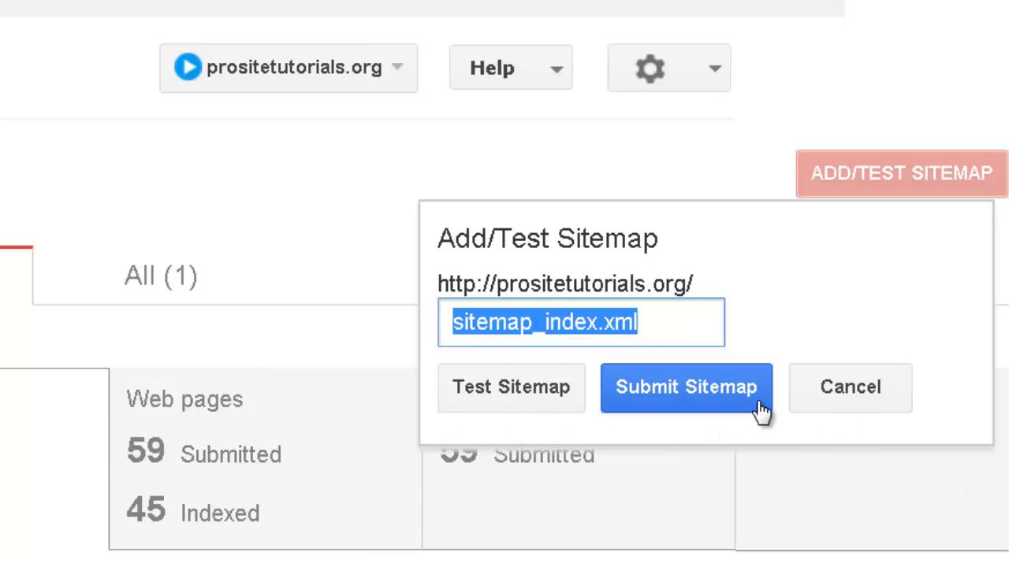
left_click(844, 403)
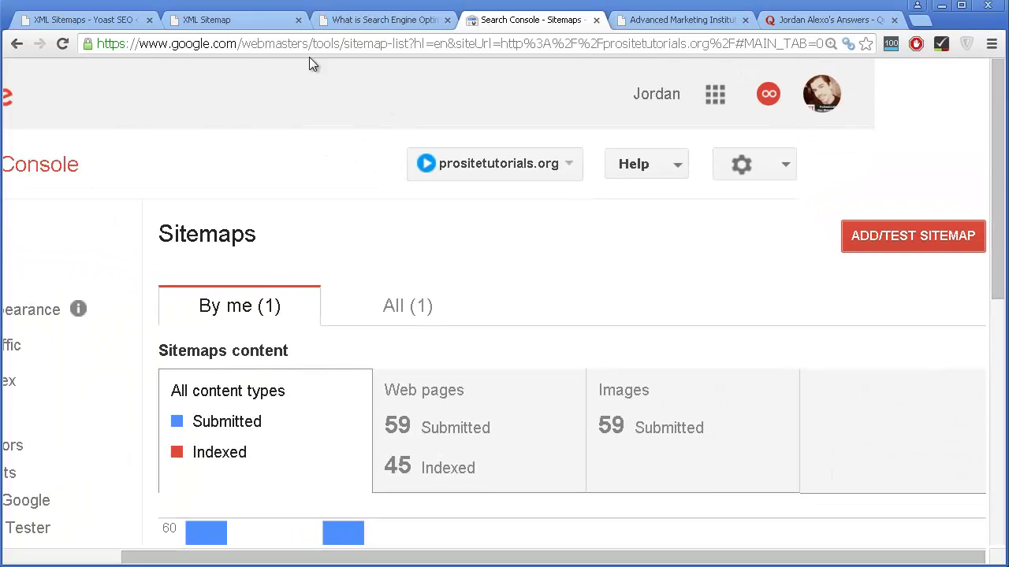
Return to the WordPress admin and open the Homepage settings of Yoast SEO's Titles & Metas.
left_click(116, 17)
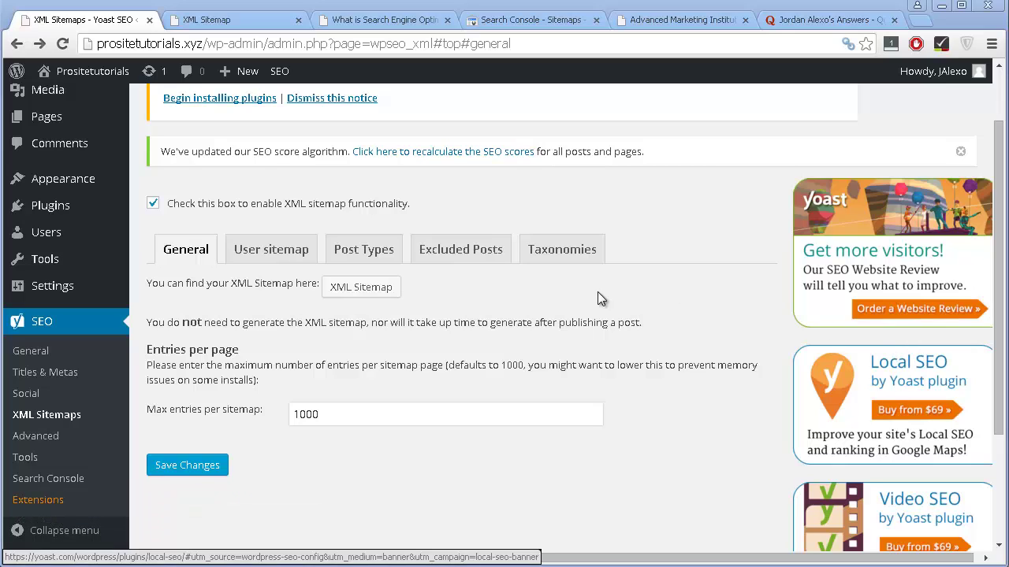
left_click(41, 375)
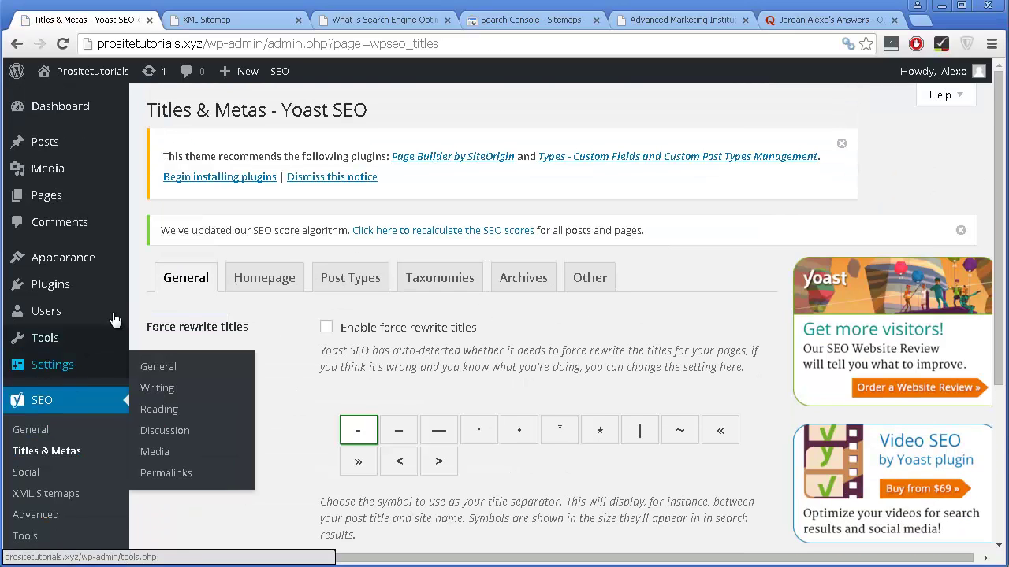
left_click(265, 282)
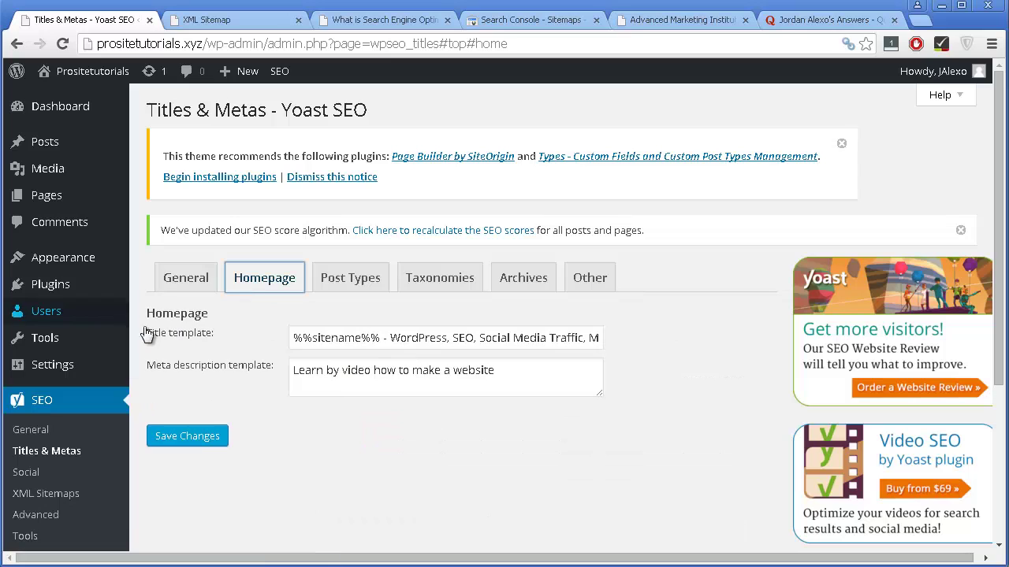
Replace the homepage title template with "How to Make a Website On WordPress".
mouse_move(79, 311)
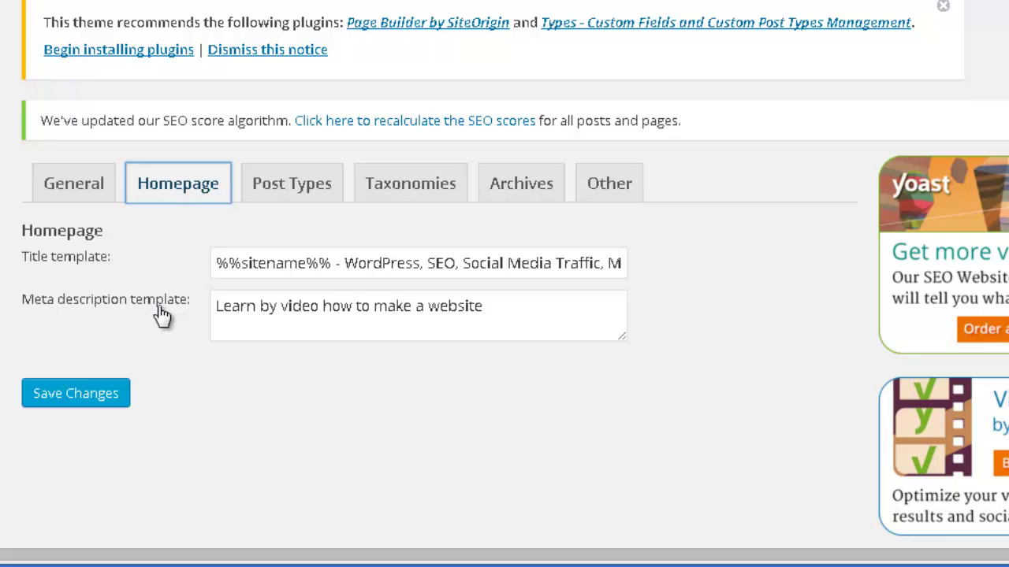
left_click(473, 261)
key("ctrl+a")
key("BackSpace")
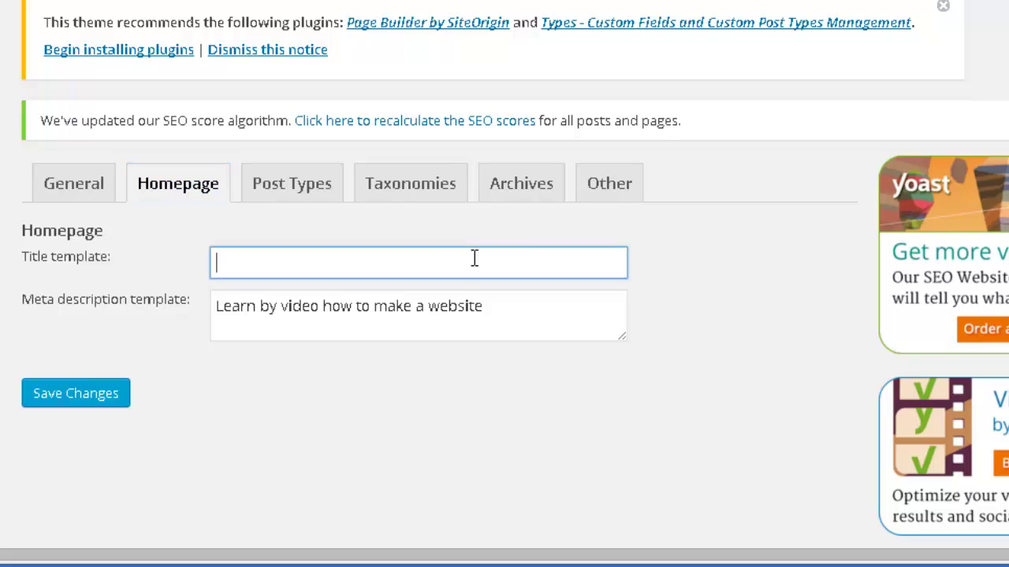
type("How to Mak")
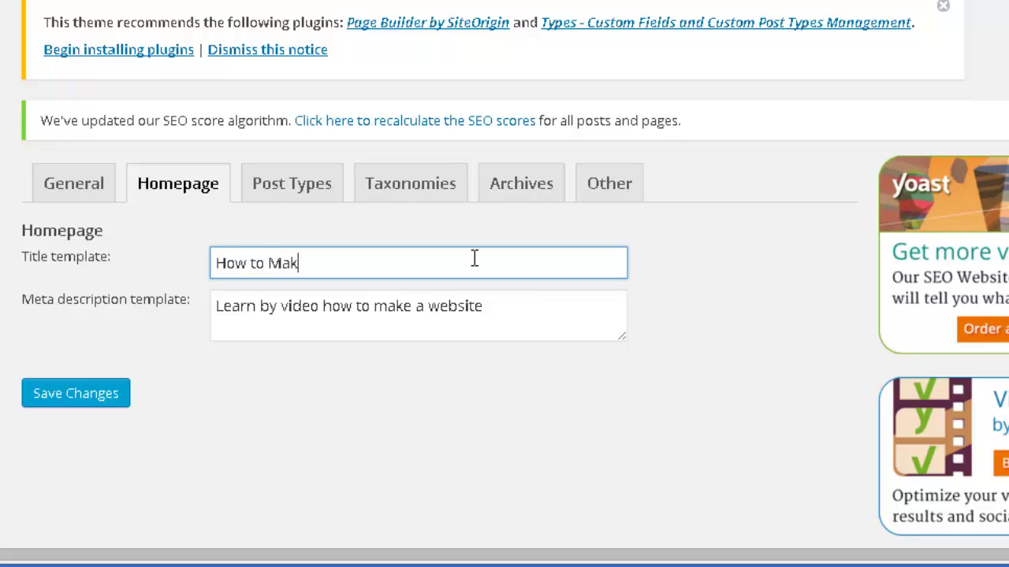
type("e a Website ")
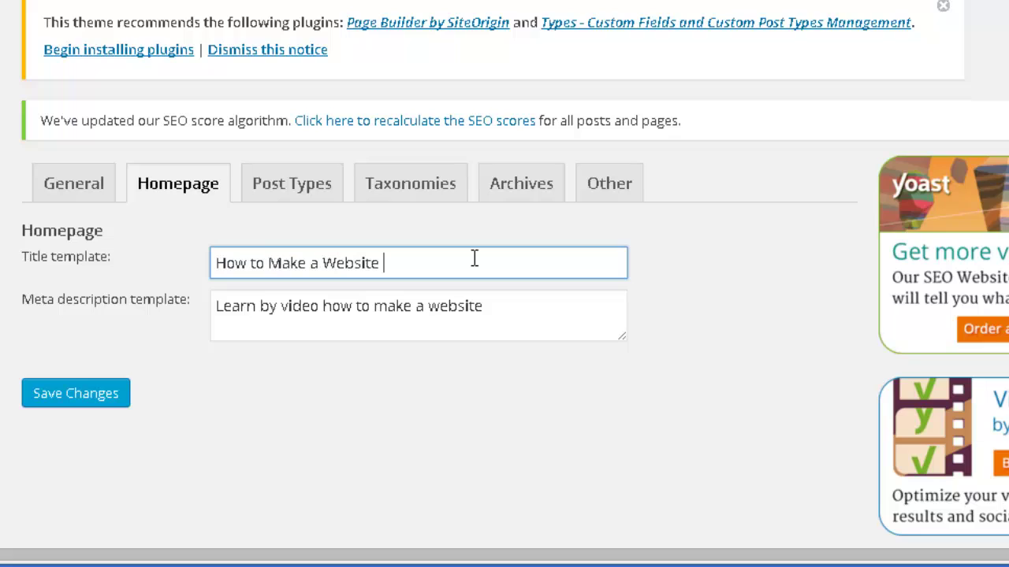
type("On WordPress")
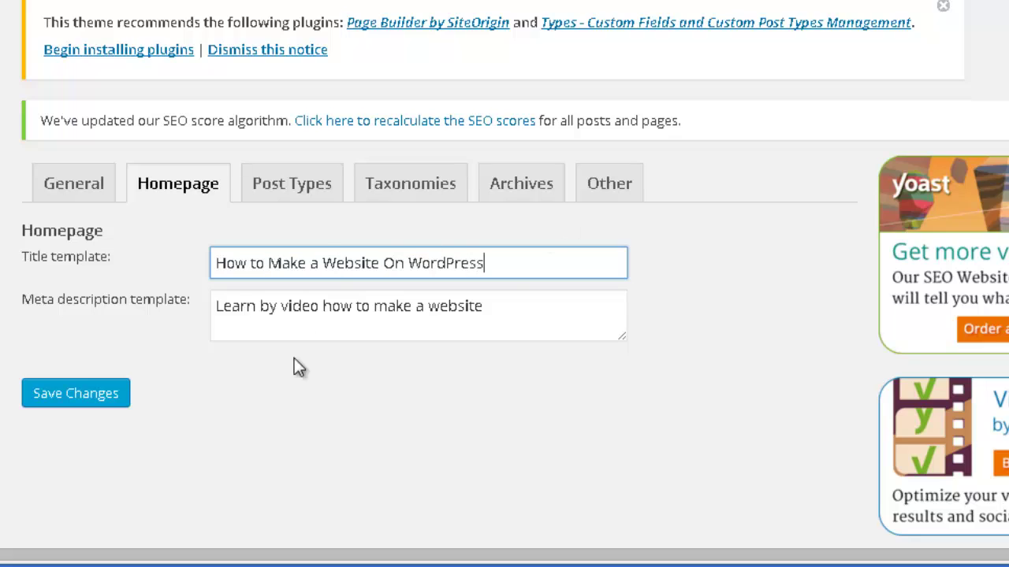
Restore the homepage title template to "%%sitename%% - WordPress, SEO, Social Media Traffic, Monetization Video Tutorials".
scroll(473, 334, "down", 1)
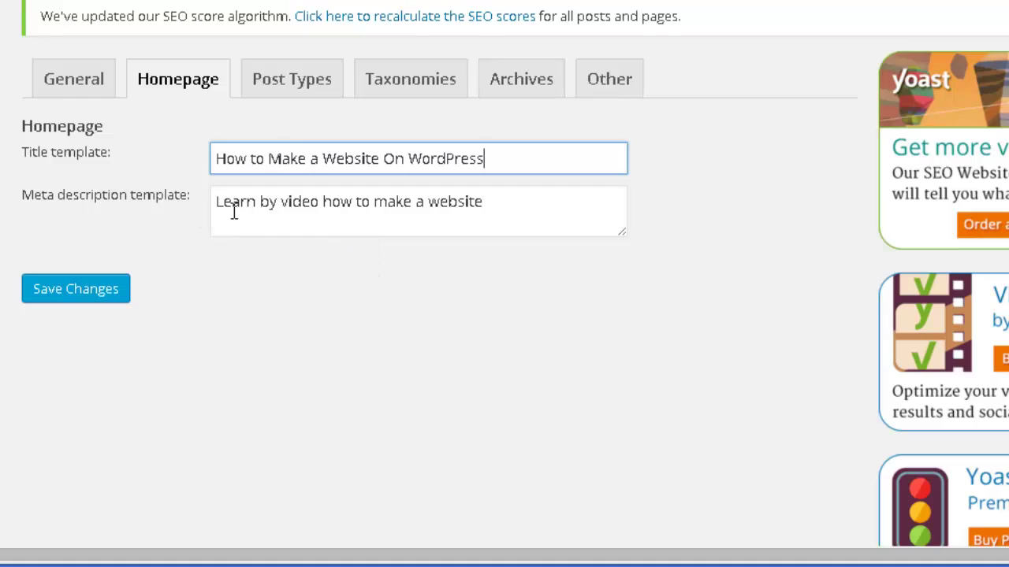
left_click(511, 202)
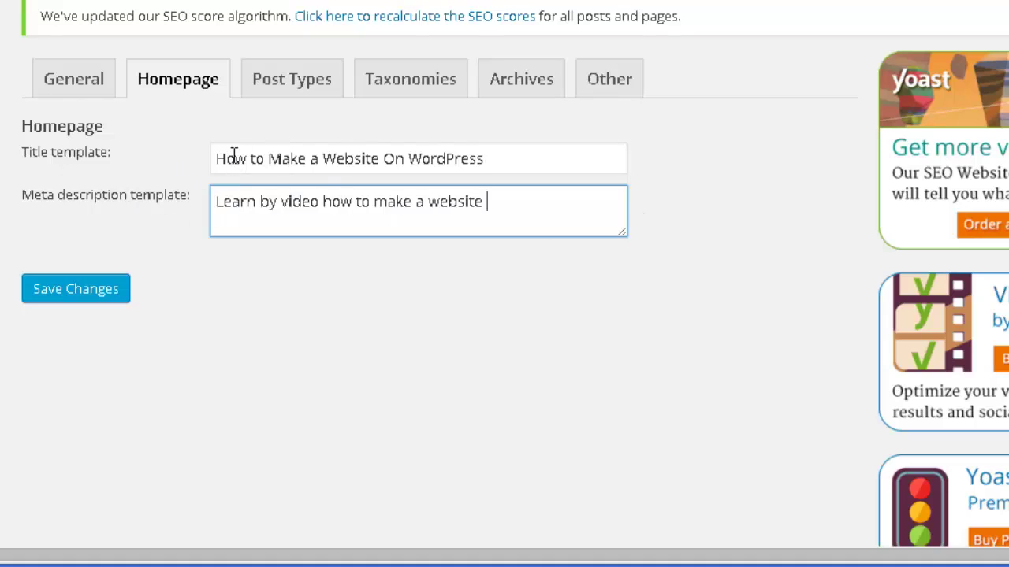
left_click_drag(568, 161, 142, 160)
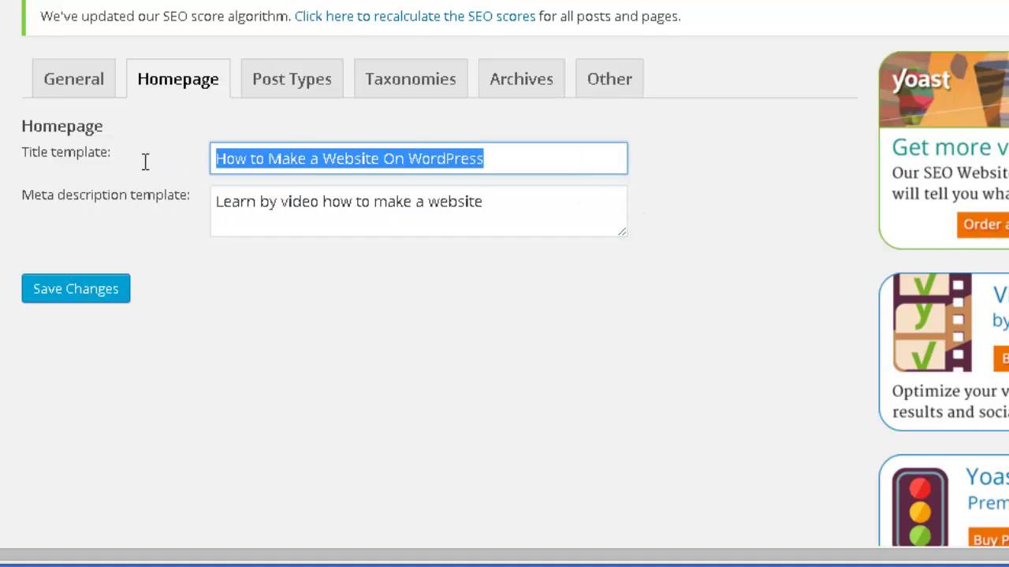
key("ctrl+v")
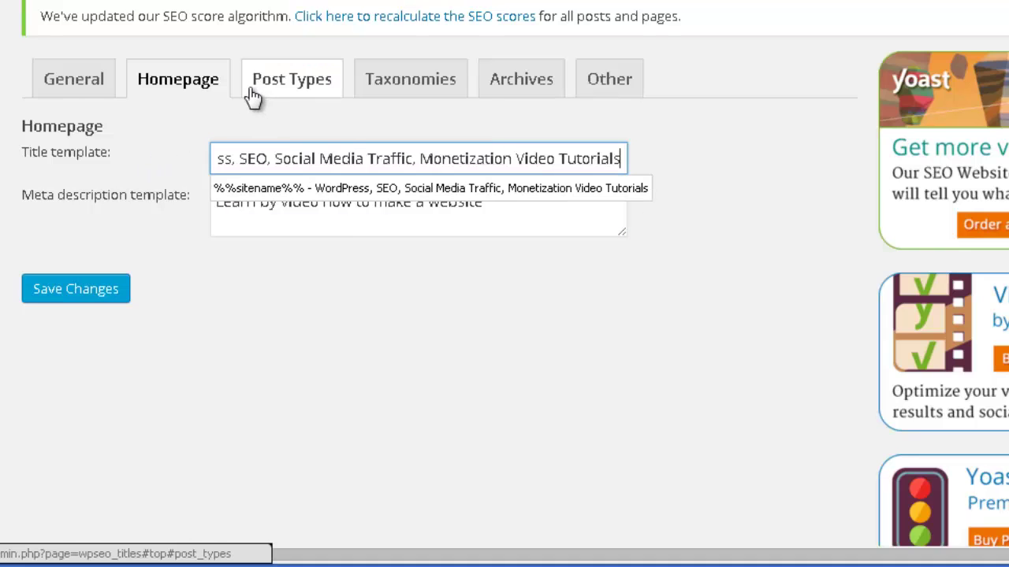
Replace the %%sitename%% variable at the start of the homepage title template with "Prositetutorials".
left_click(349, 151)
left_click_drag(298, 152, 189, 168)
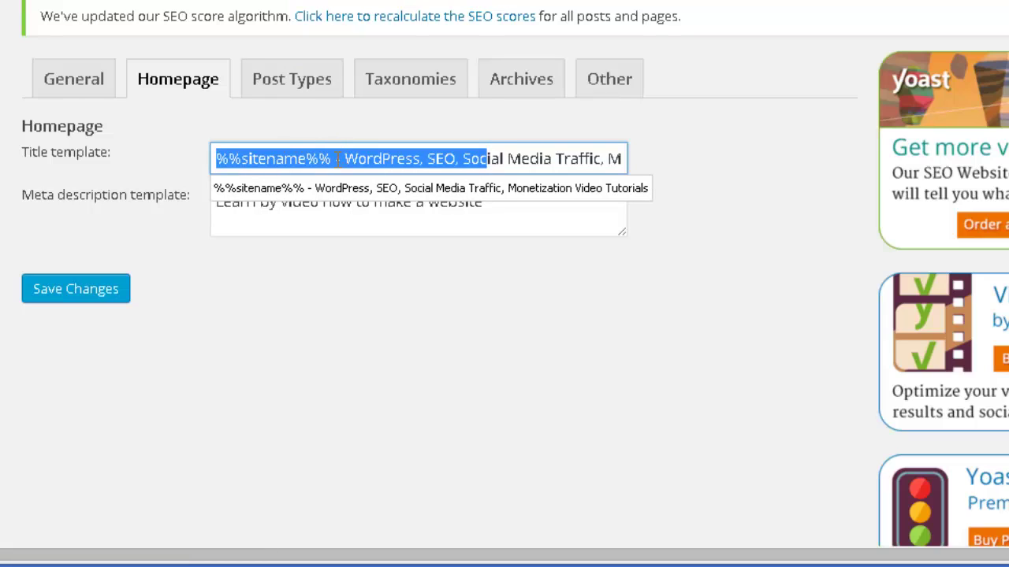
left_click(337, 159)
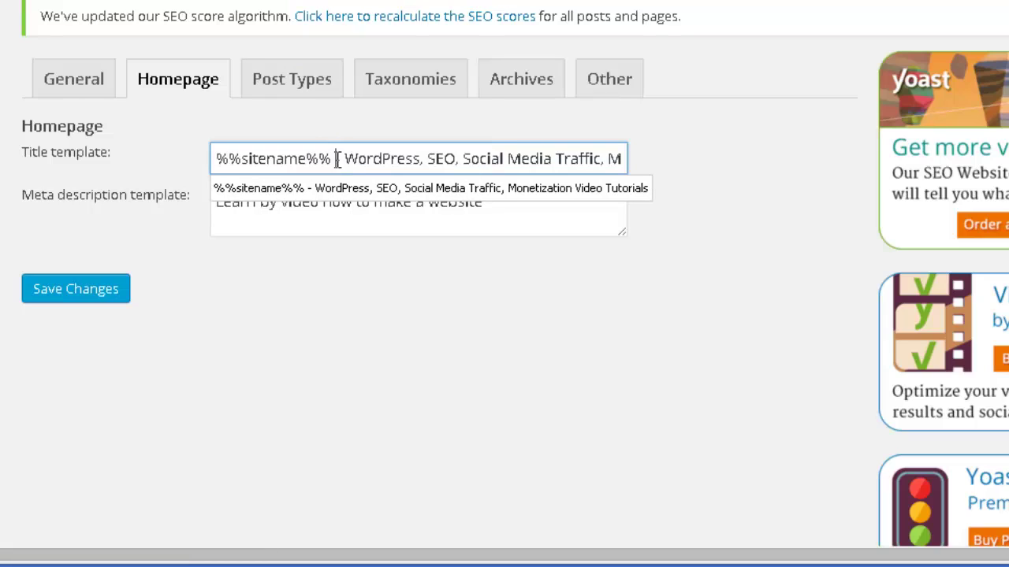
left_click(354, 225)
left_click_drag(332, 158, 183, 169)
type("Prositetut")
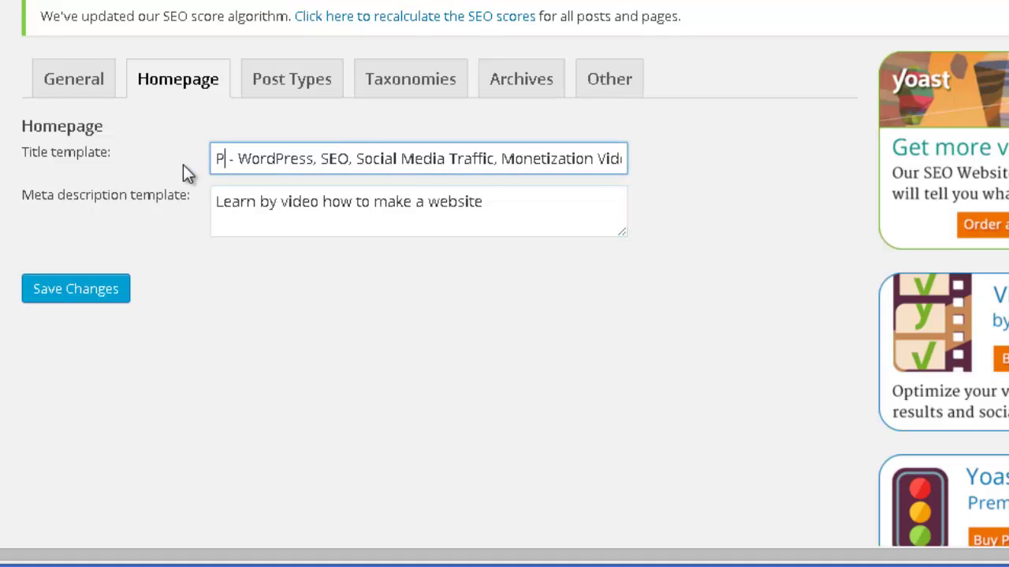
type("orials")
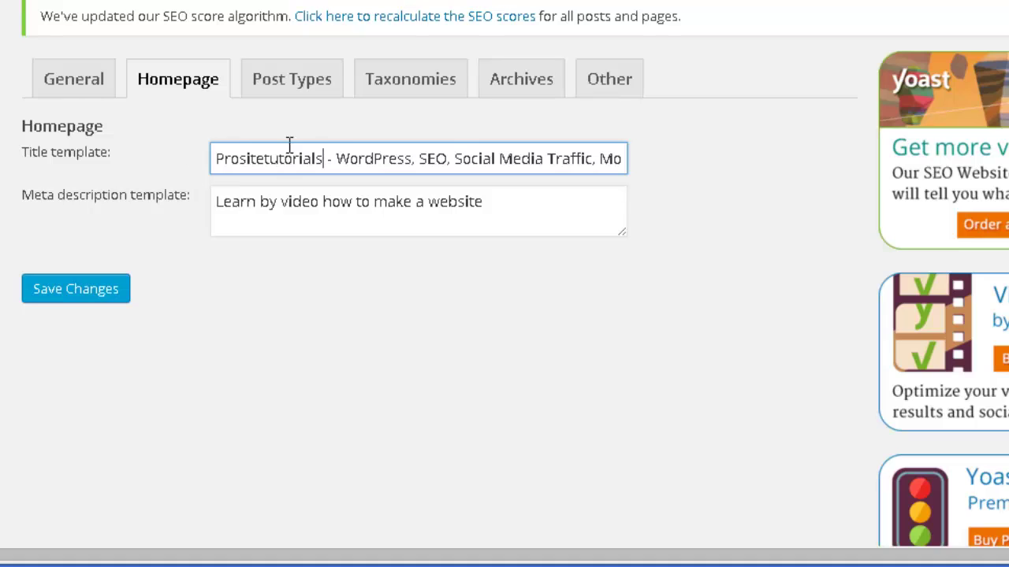
left_click_drag(328, 157, 198, 141)
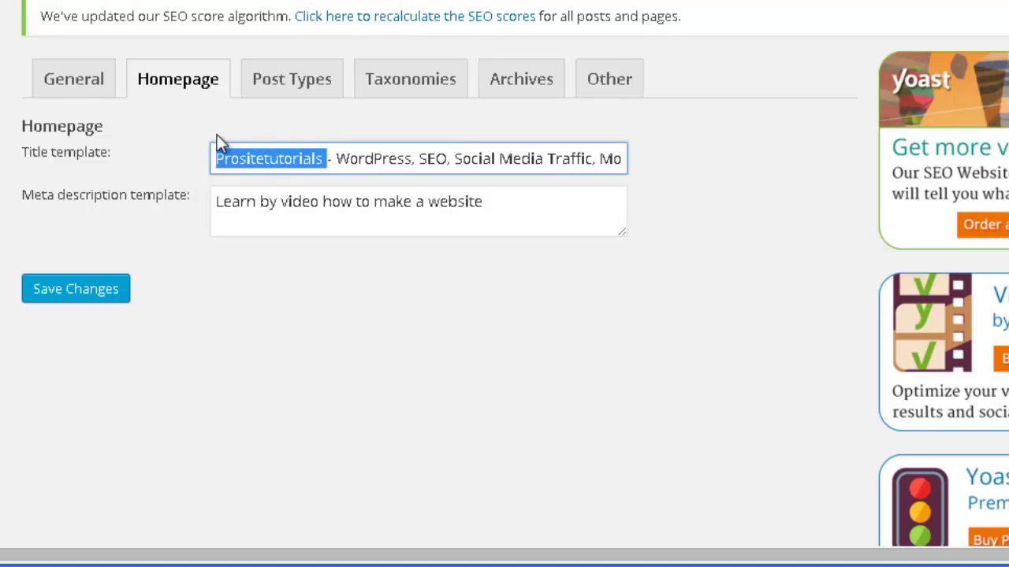
Review the site name and the keywords after it in the homepage title template.
left_click(350, 161)
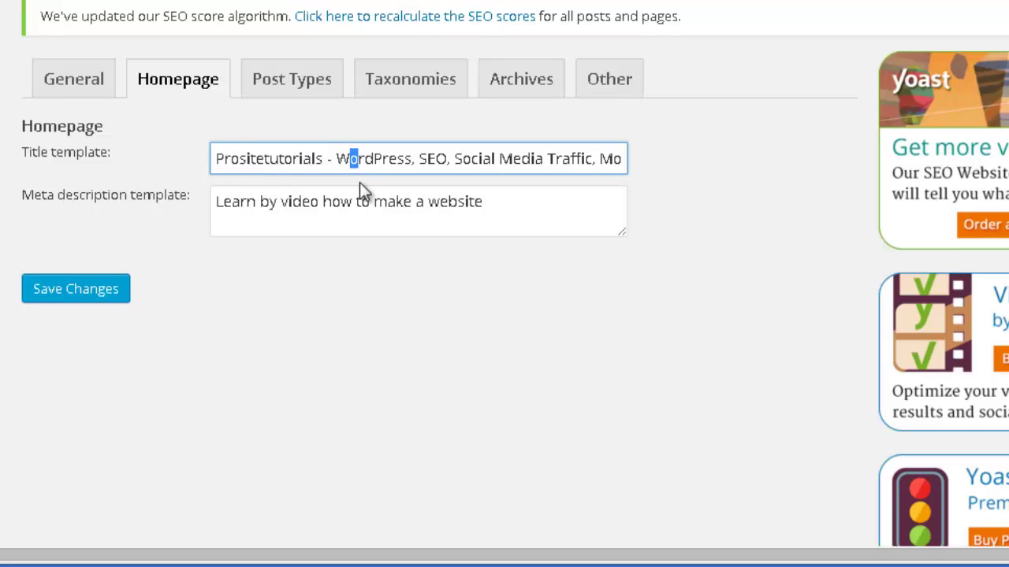
left_click_drag(347, 153, 651, 140)
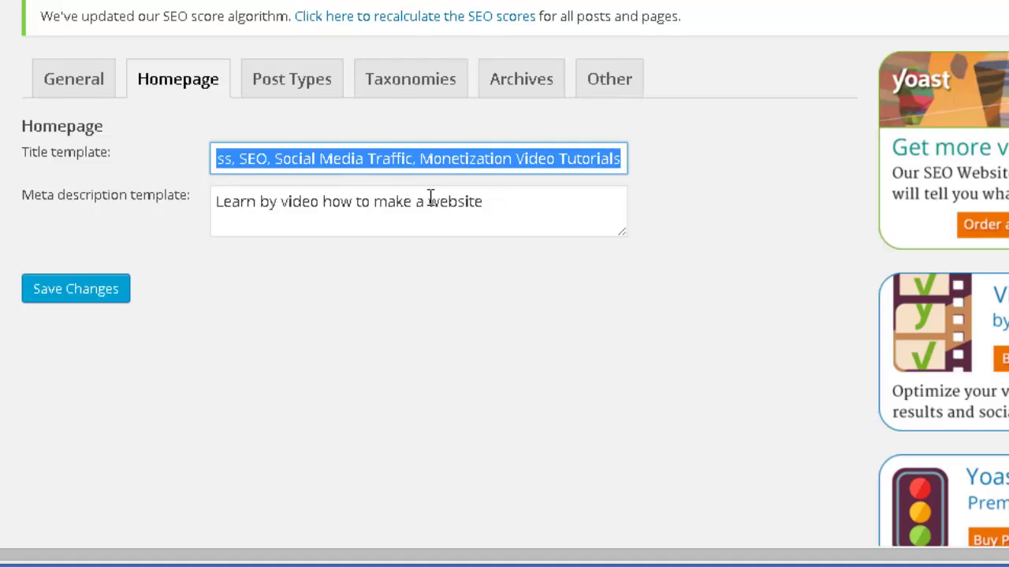
left_click(335, 154)
left_click_drag(329, 156, 178, 173)
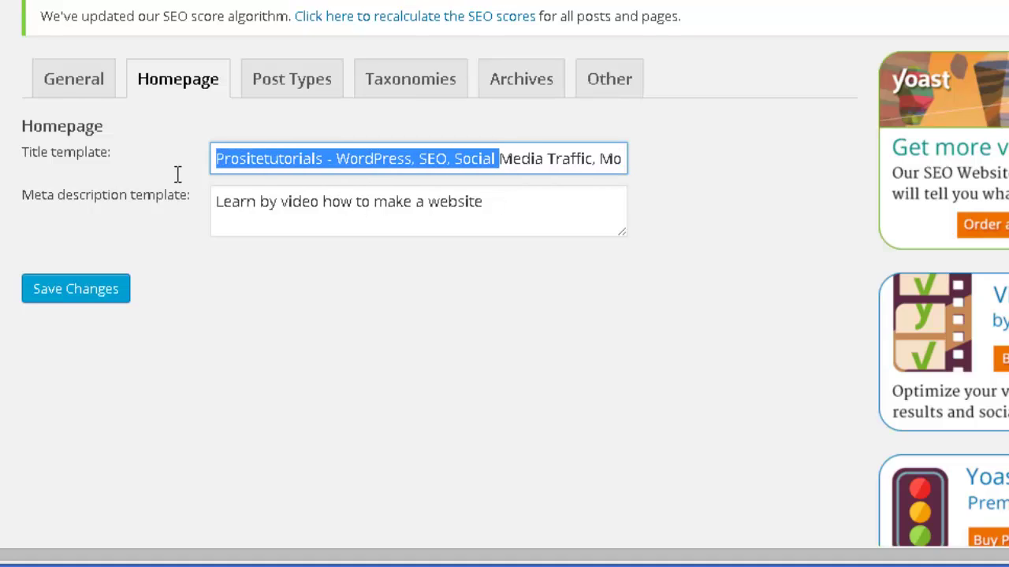
left_click(342, 162)
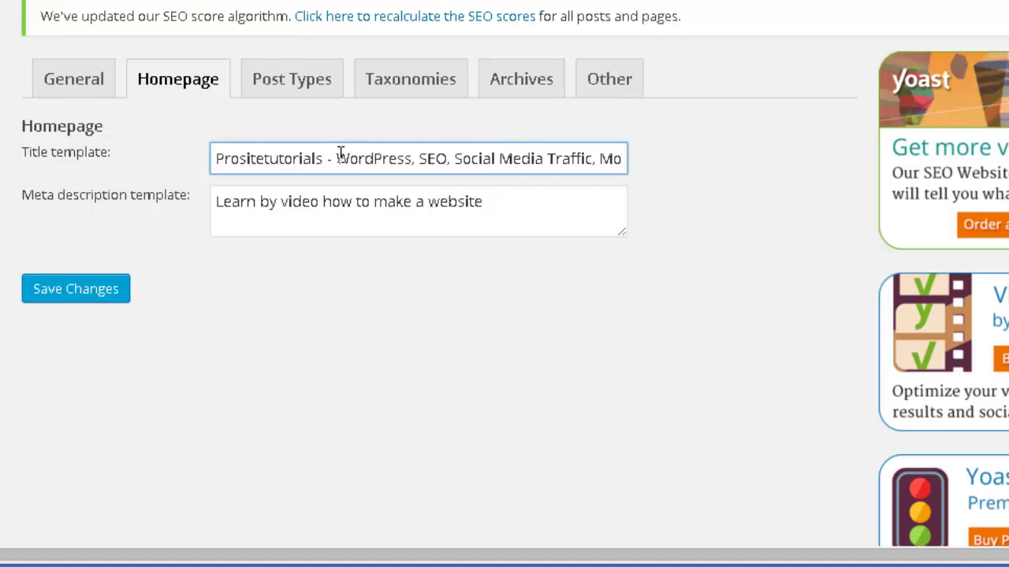
left_click_drag(338, 154, 386, 149)
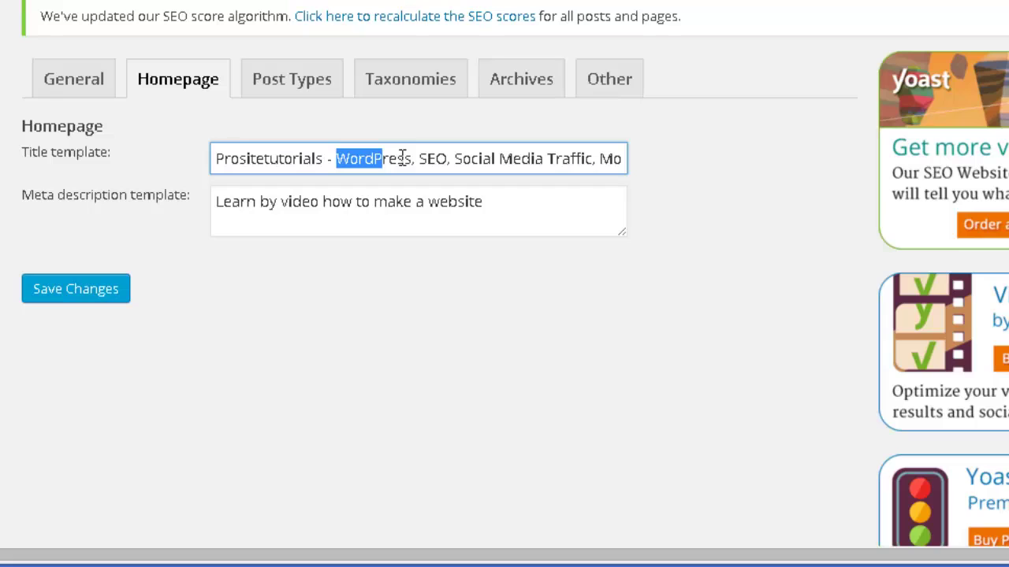
left_click(387, 158)
left_click(331, 158)
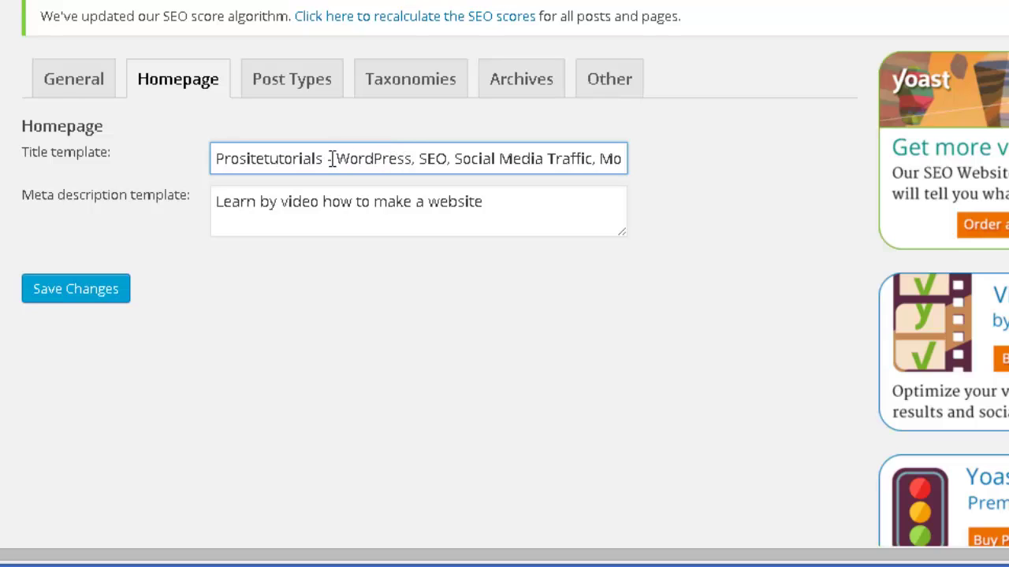
left_click_drag(352, 158, 402, 152)
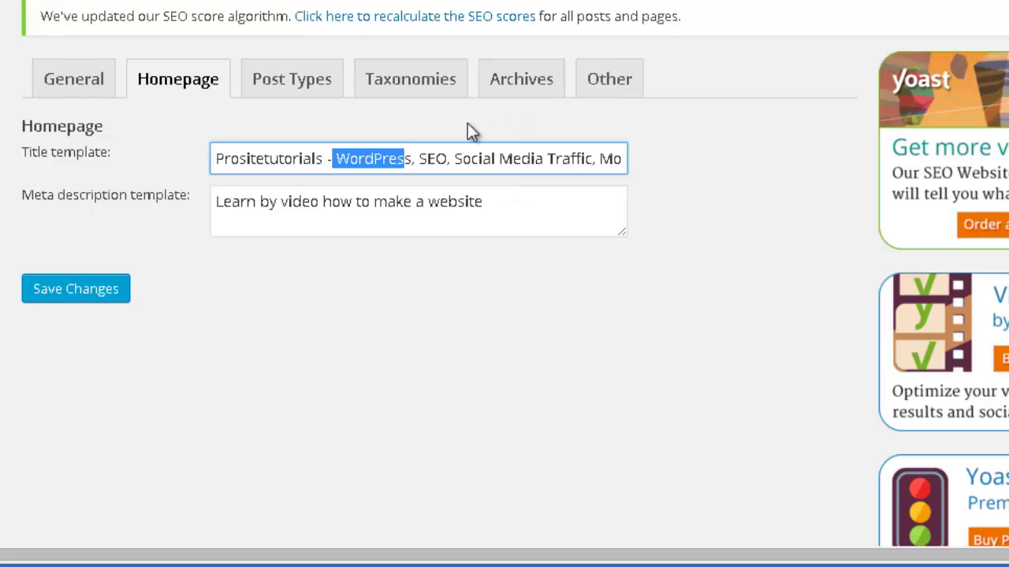
left_click(375, 158)
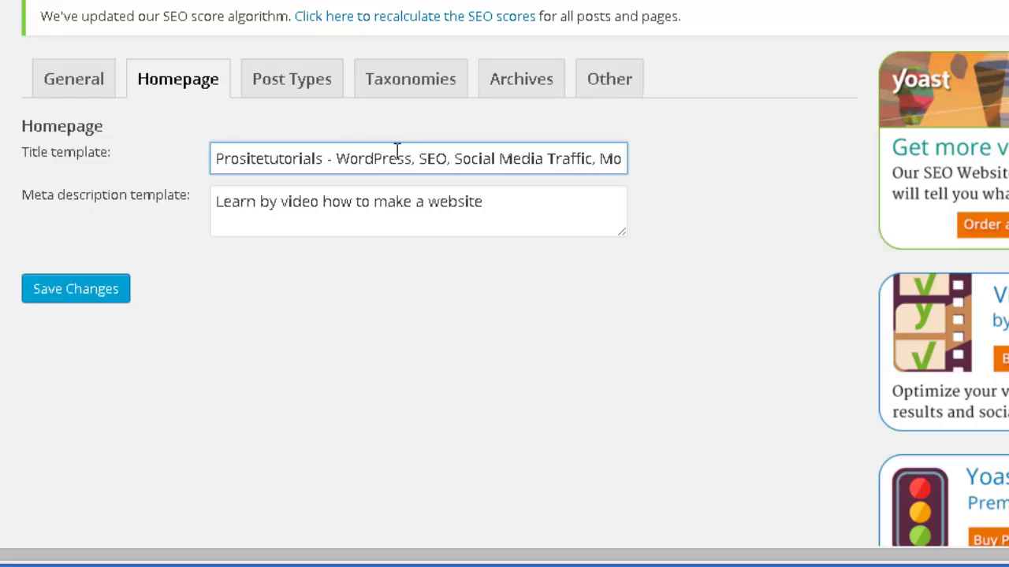
left_click(324, 158)
left_click_drag(324, 157, 209, 162)
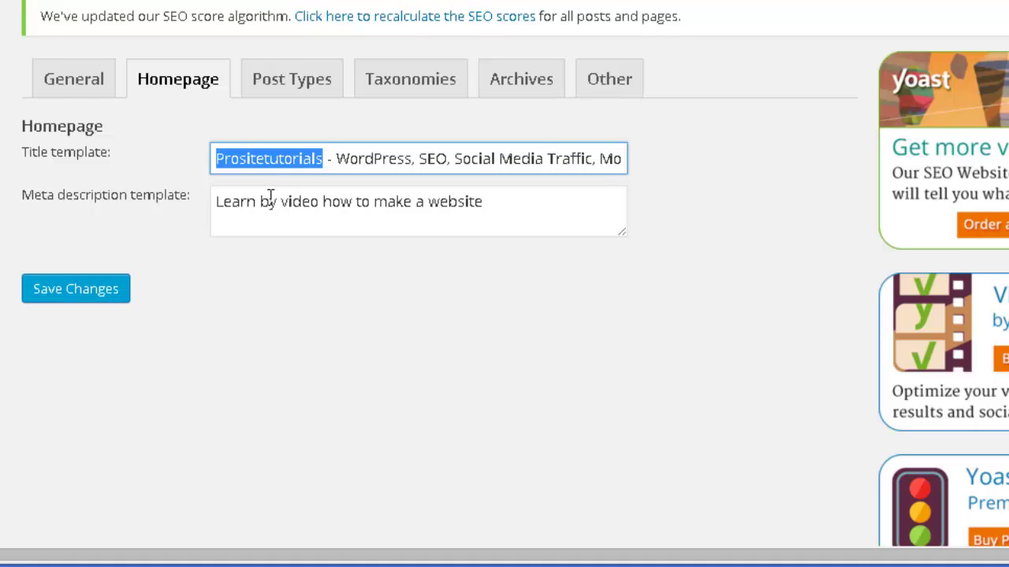
Check the homepage meta description template and save the homepage title and meta settings.
left_click_drag(412, 203, 448, 202)
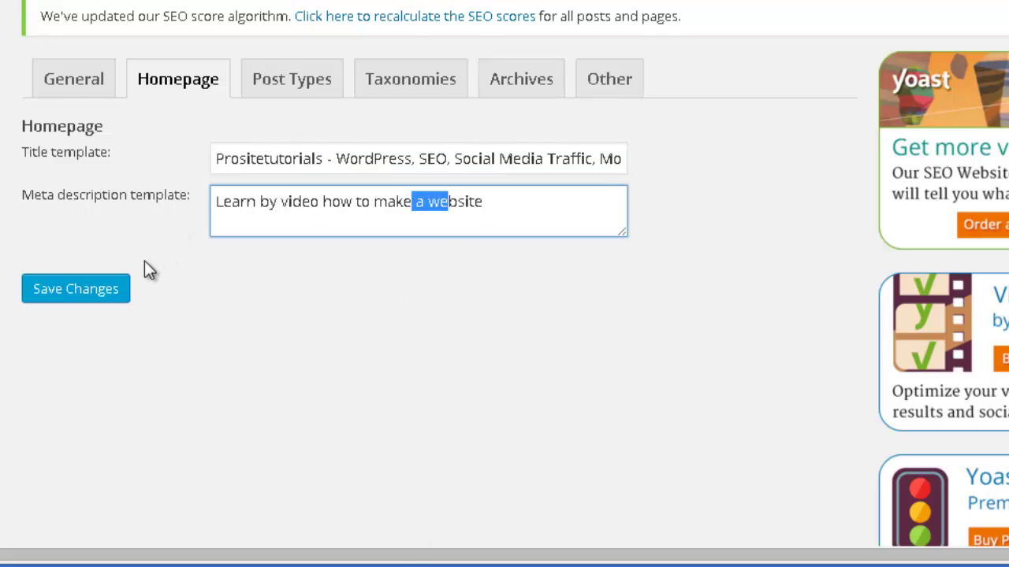
left_click(111, 292)
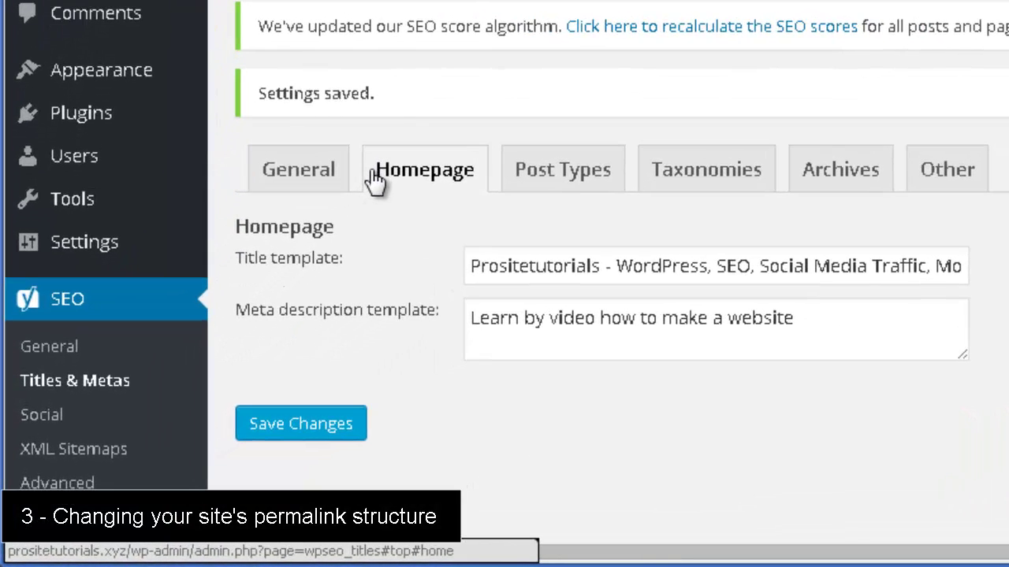
Open the WordPress Permalink Settings.
scroll(354, 229, "down", 5)
mouse_move(169, 118)
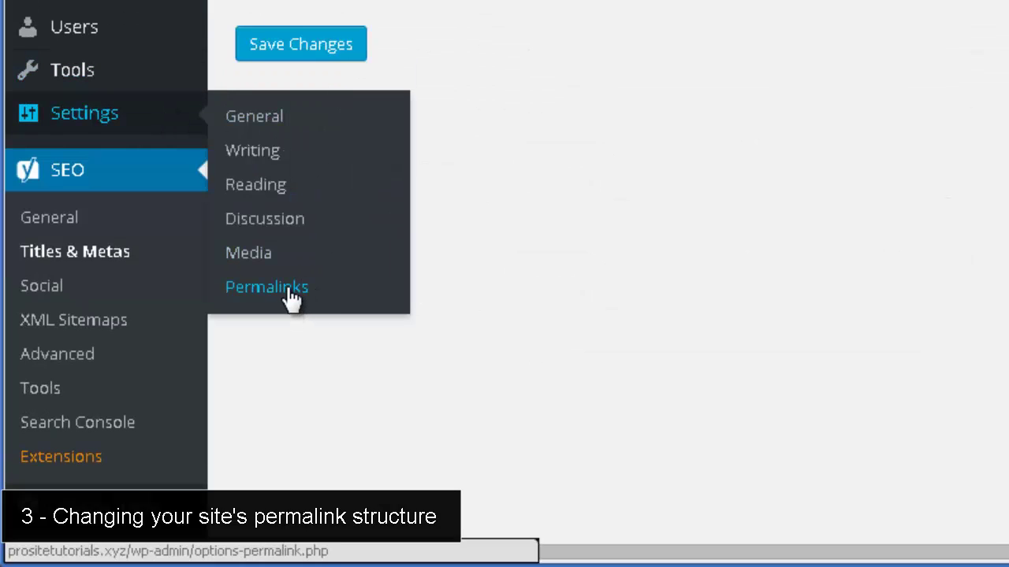
left_click(247, 297)
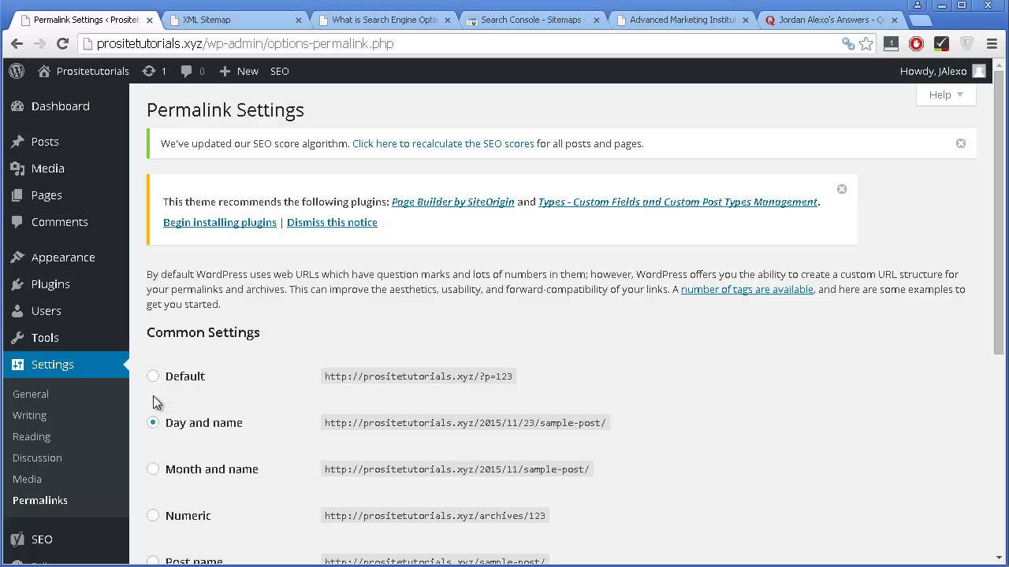
Choose Custom Structure for the permalinks and remove the year, month and day tags, leaving /%postname%/.
scroll(413, 265, "down", 3)
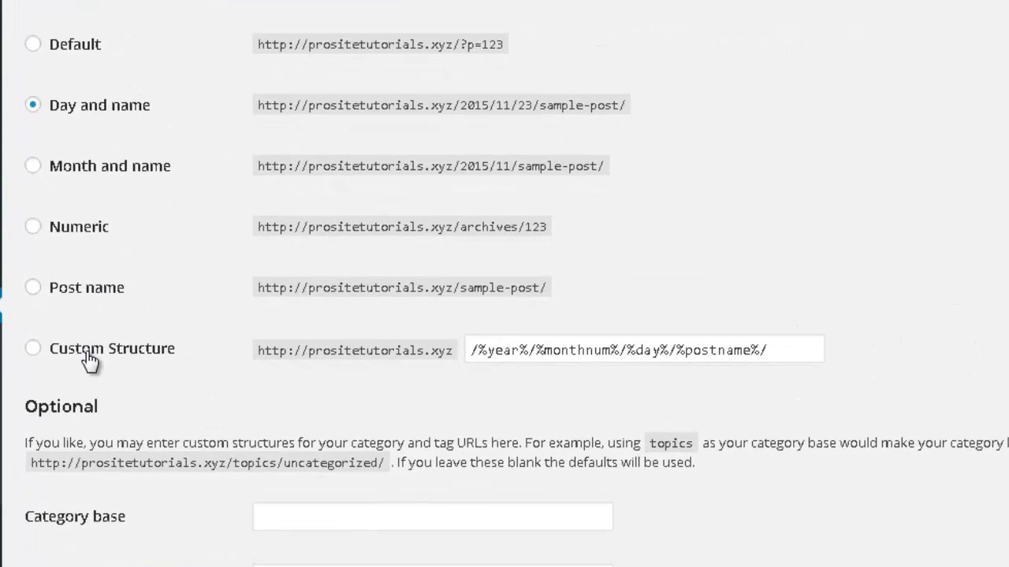
left_click(88, 353)
left_click_drag(669, 350, 368, 369)
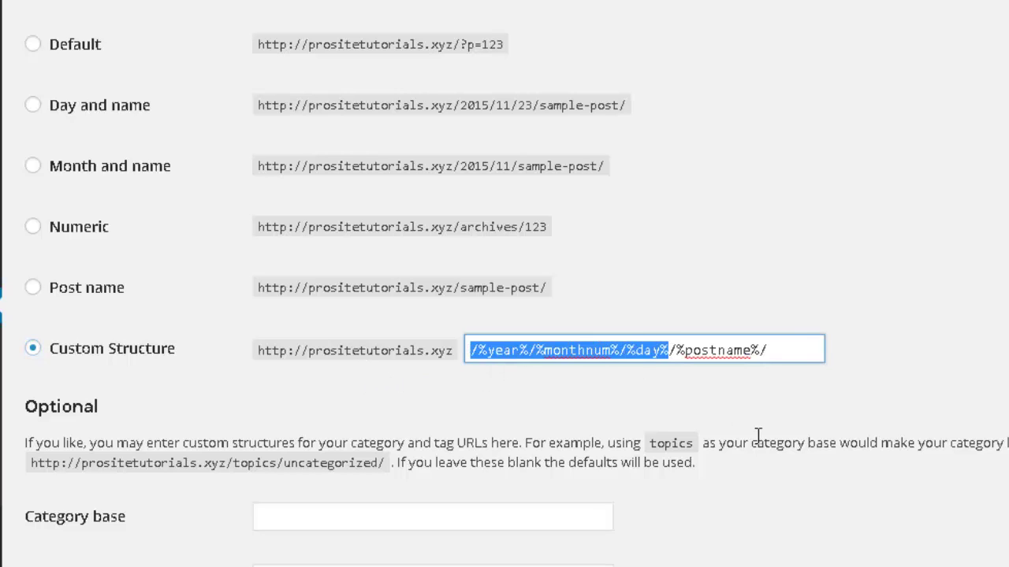
key("BackSpace")
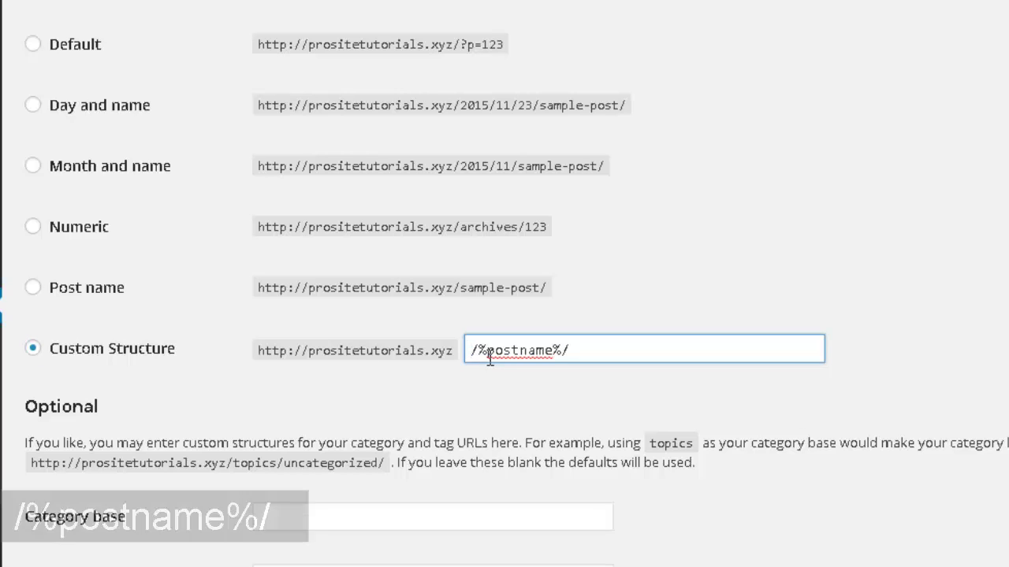
left_click(572, 351)
left_click_drag(597, 350, 417, 360)
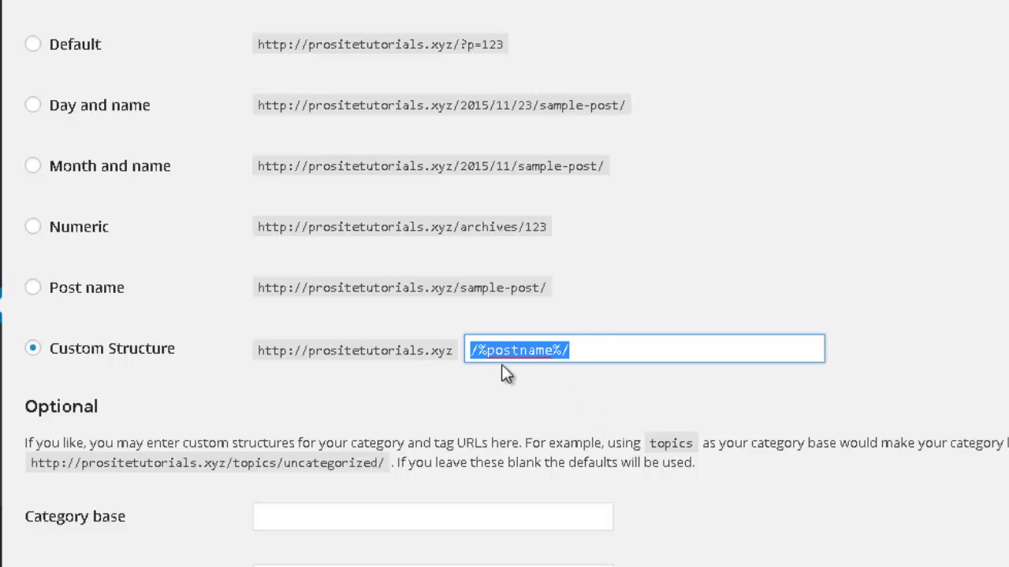
left_click_drag(468, 348, 589, 347)
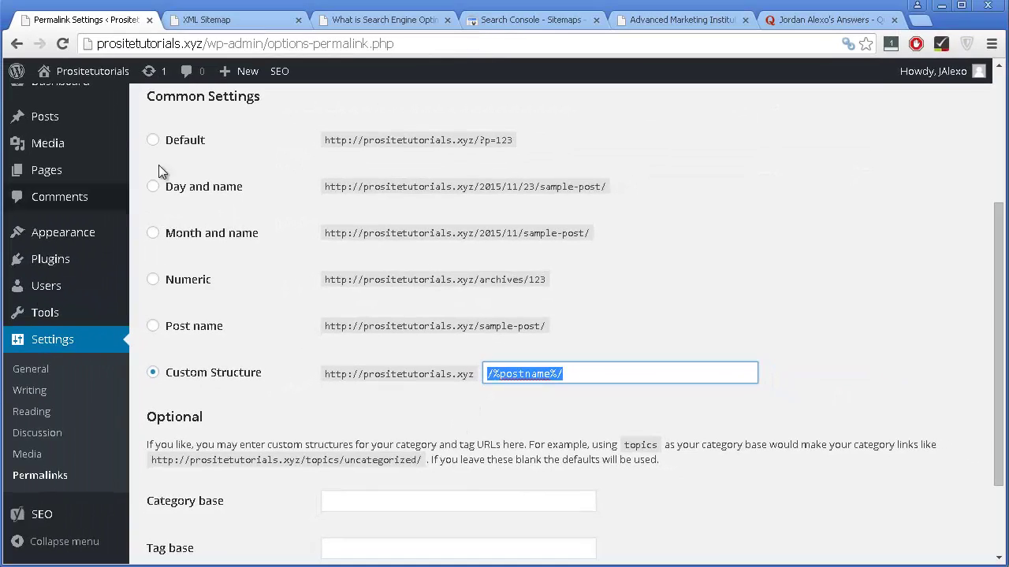
Open the post "What is Search Engine Optimization? – SEO tutorial Part 1" for editing from the list of all posts.
mouse_move(108, 128)
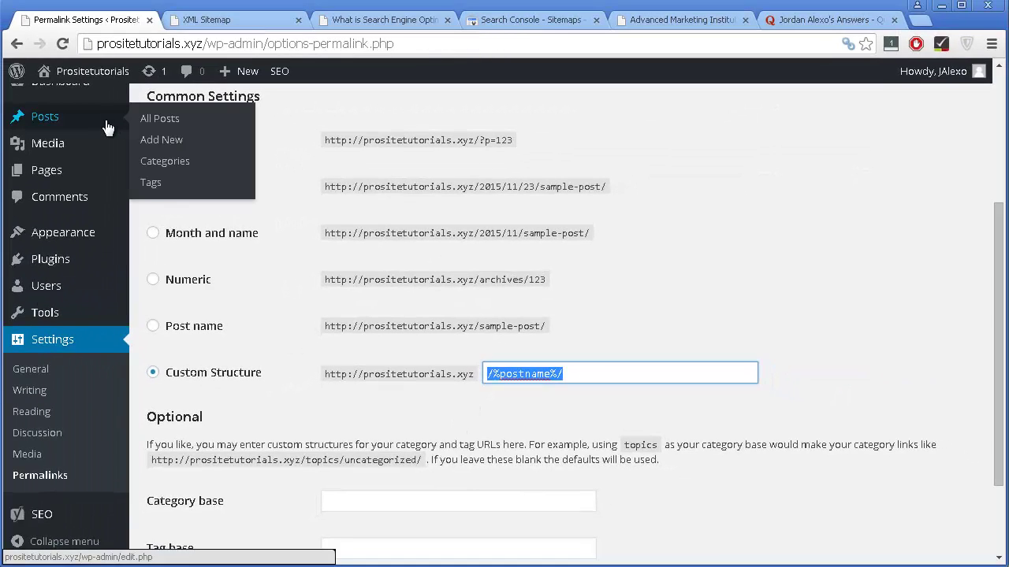
left_click(156, 119)
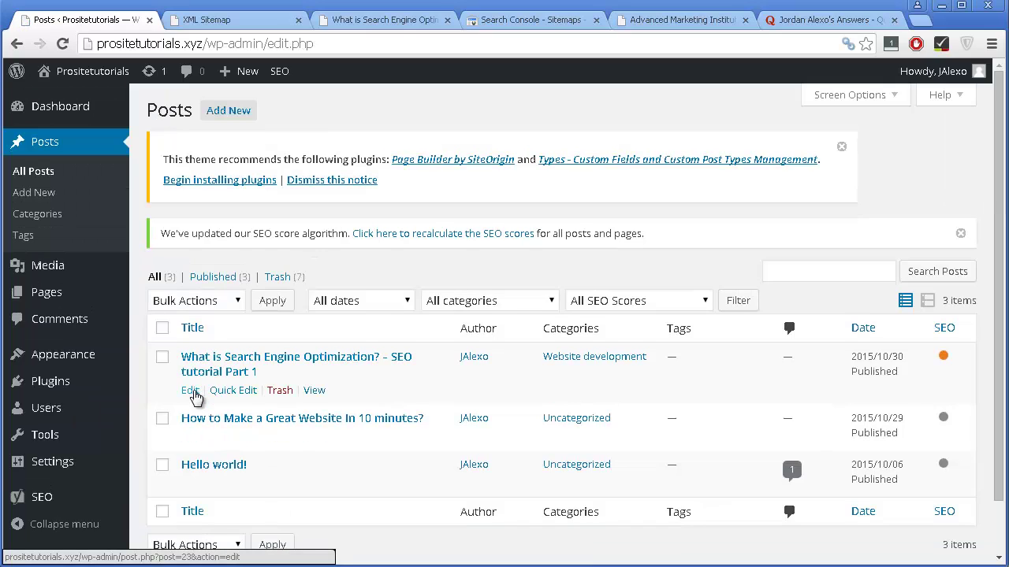
left_click(194, 393)
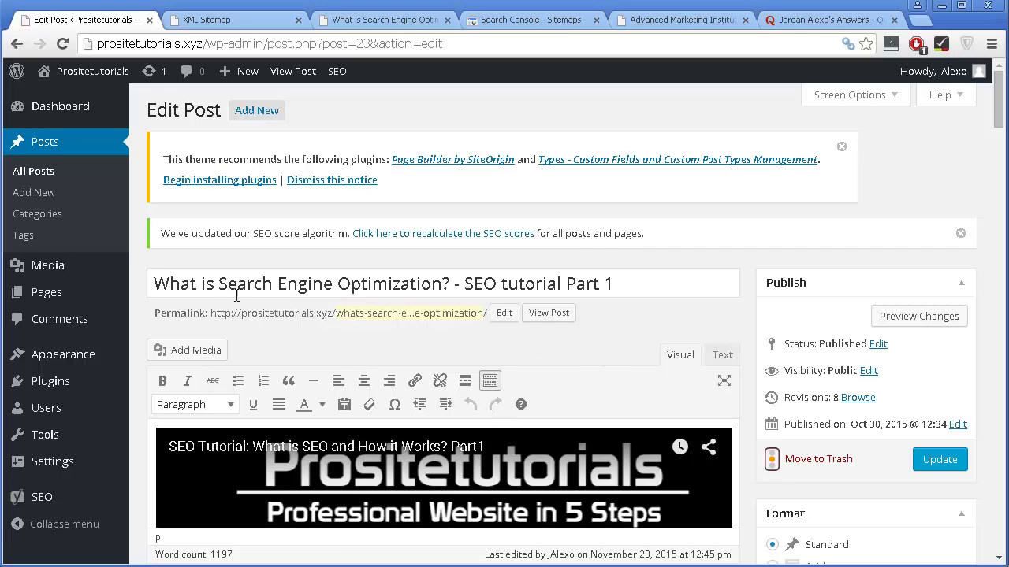
Open the post's permalink slug, check it for the main keyword from the title, and accept it.
left_click_drag(444, 284, 171, 299)
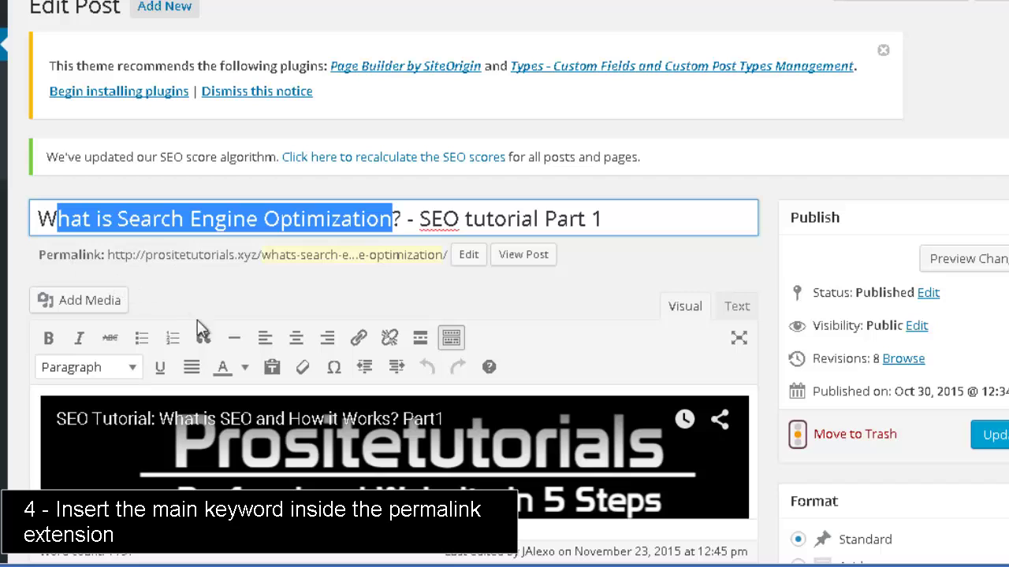
triple_click(268, 255)
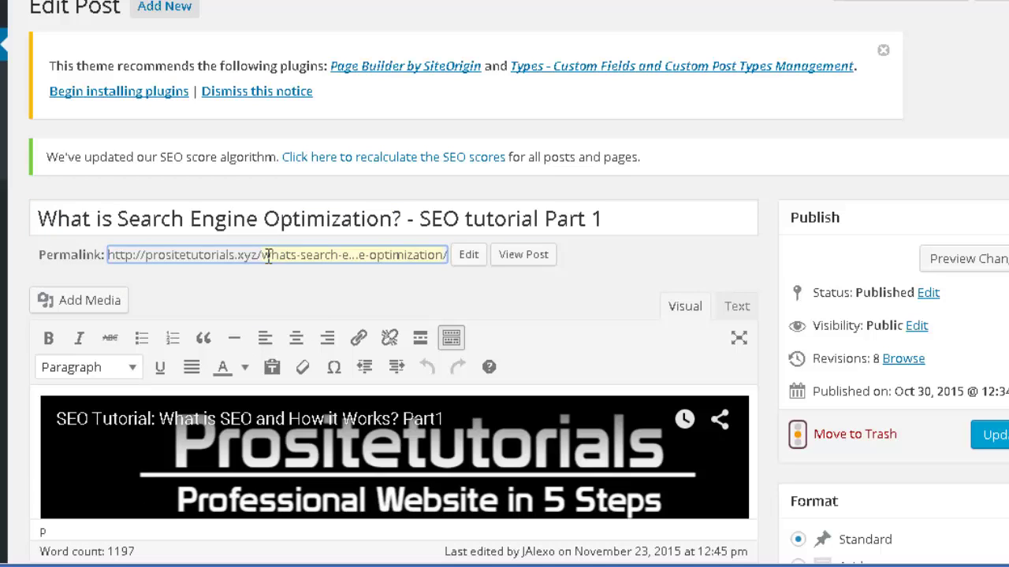
left_click(268, 254)
left_click_drag(265, 255, 512, 261)
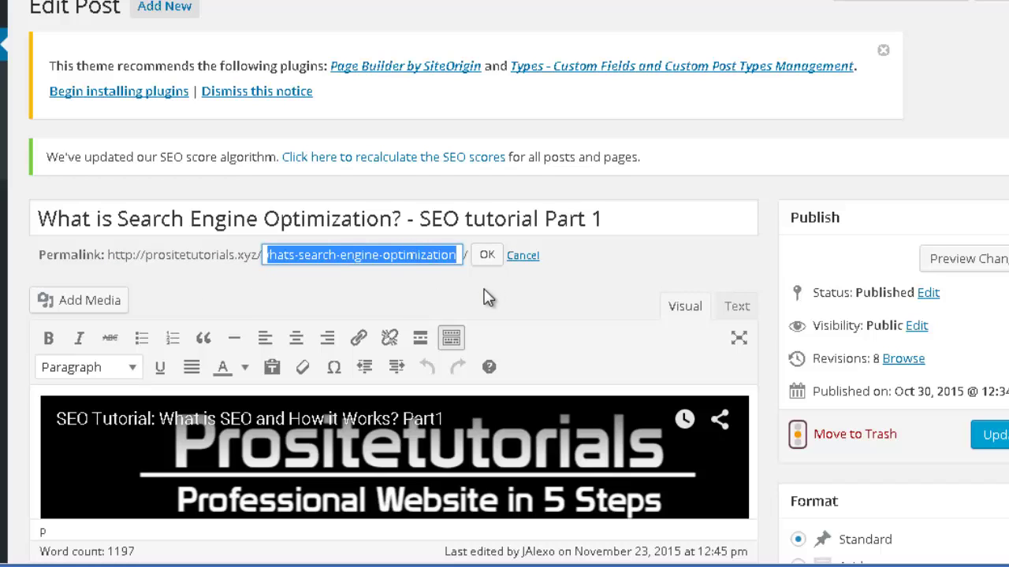
left_click(302, 254)
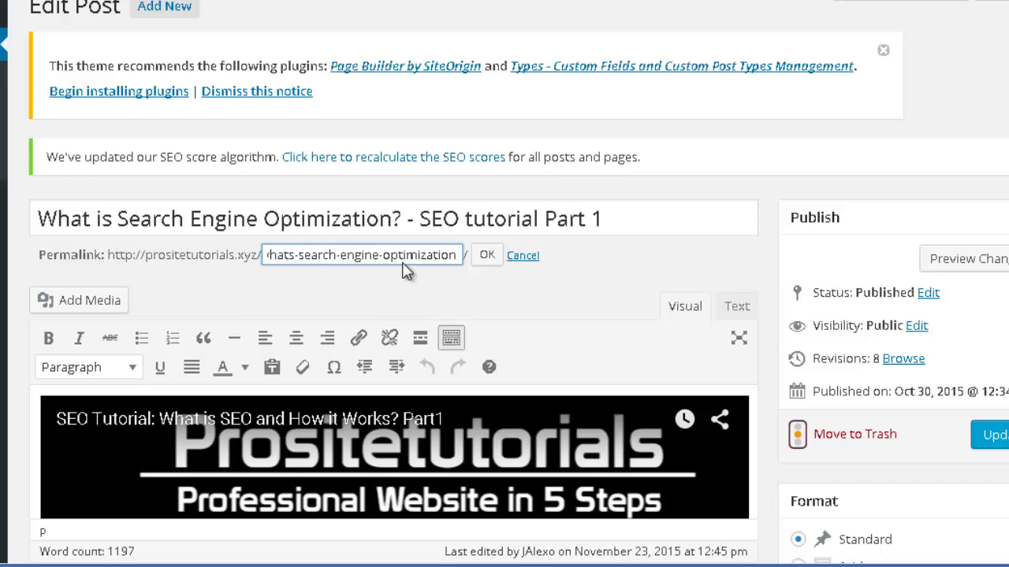
left_click(483, 255)
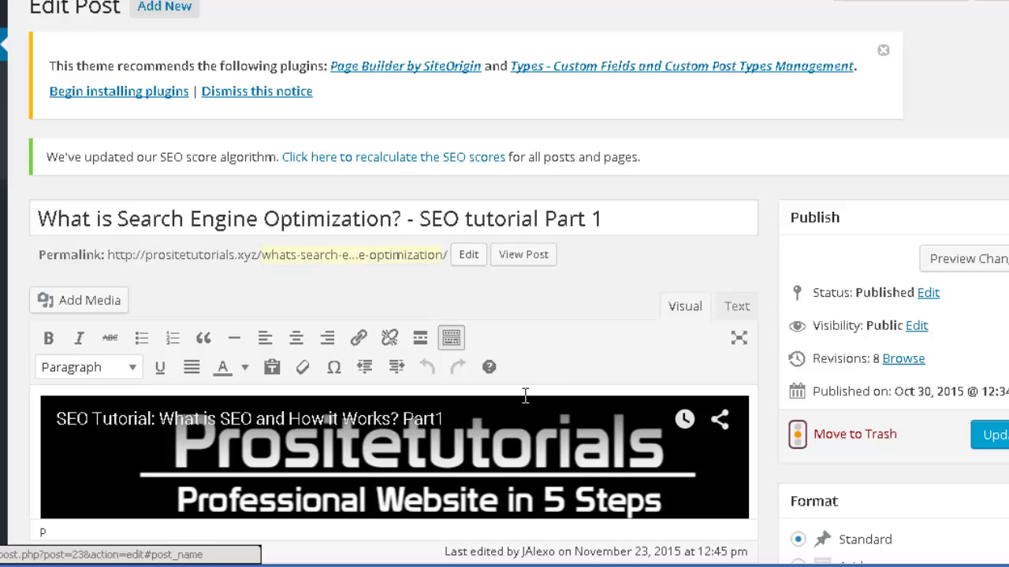
Set the post's SEO title in the Yoast SEO snippet editor to "What is Search Engine Optimization".
scroll(666, 268, "down", 8)
scroll(669, 271, "down", 20)
scroll(701, 323, "down", 1)
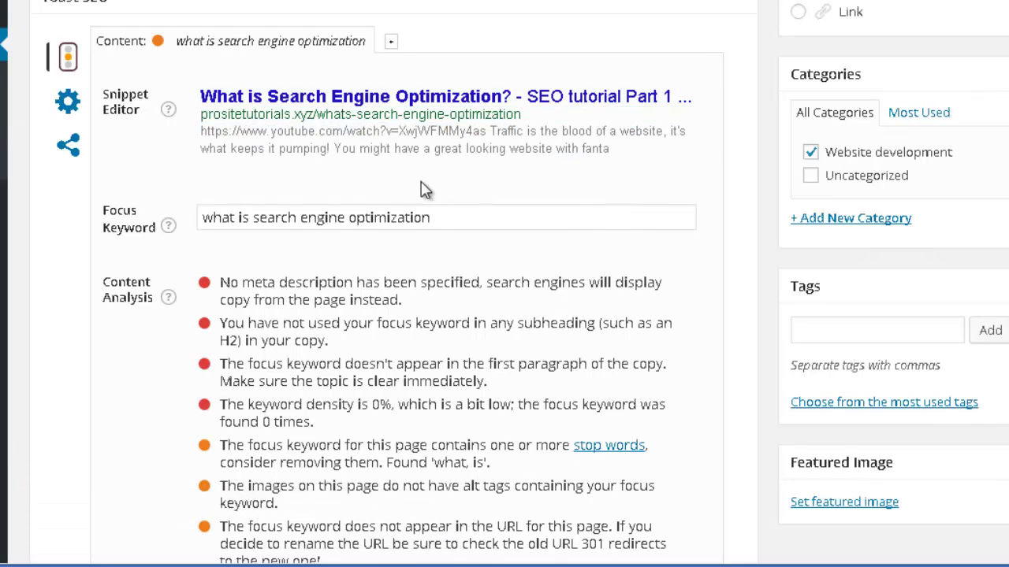
scroll(441, 197, "up", 1)
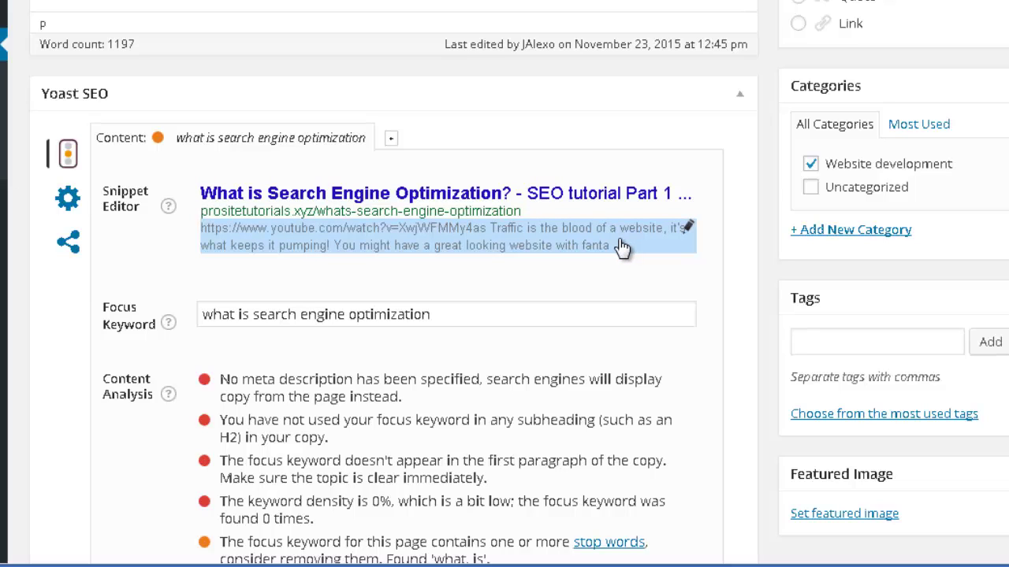
left_click(327, 193)
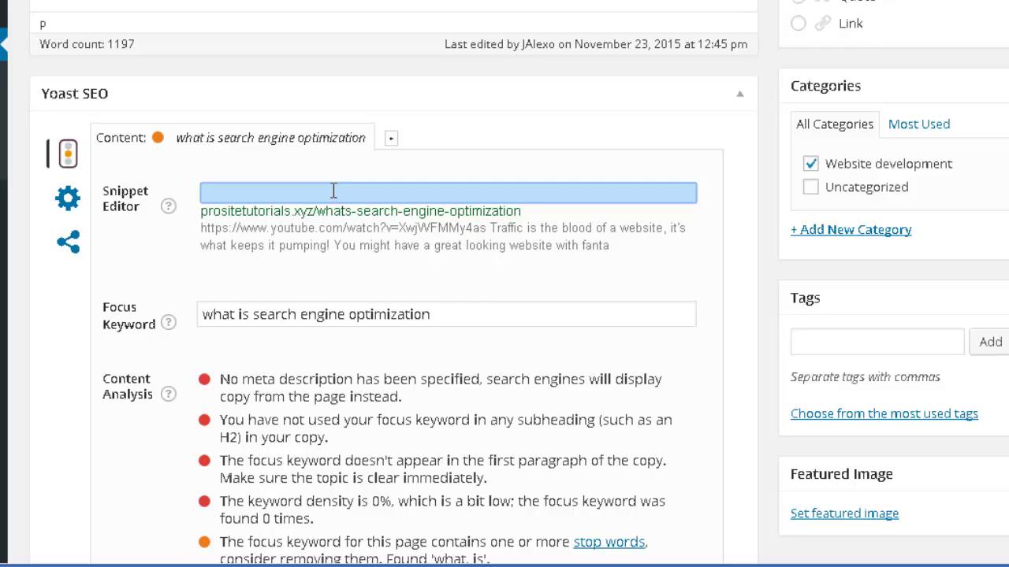
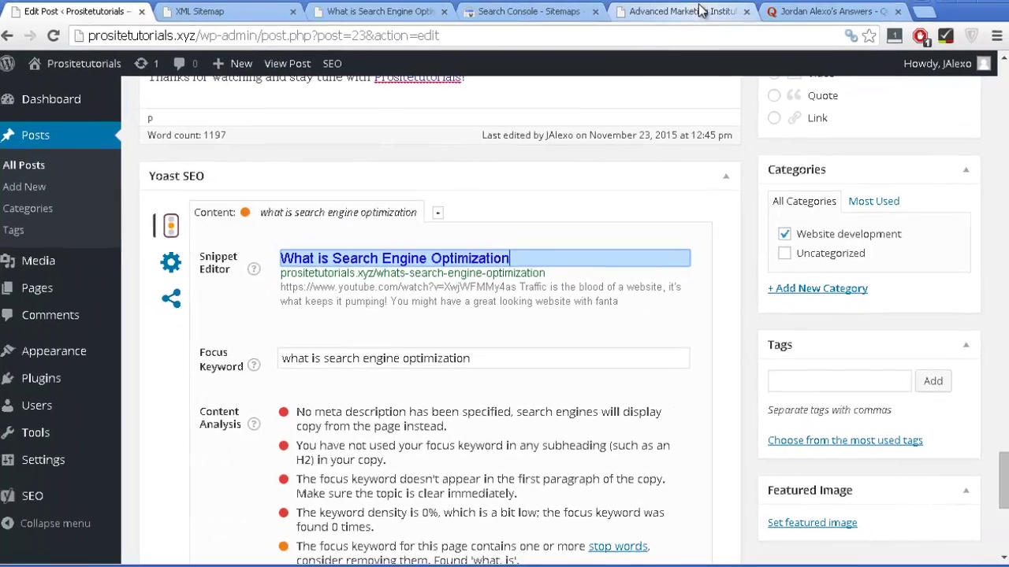
Switch to the Advanced Marketing Institute Headline Analyzer and enter the headline "What is Search Engine Optimization".
left_click(698, 19)
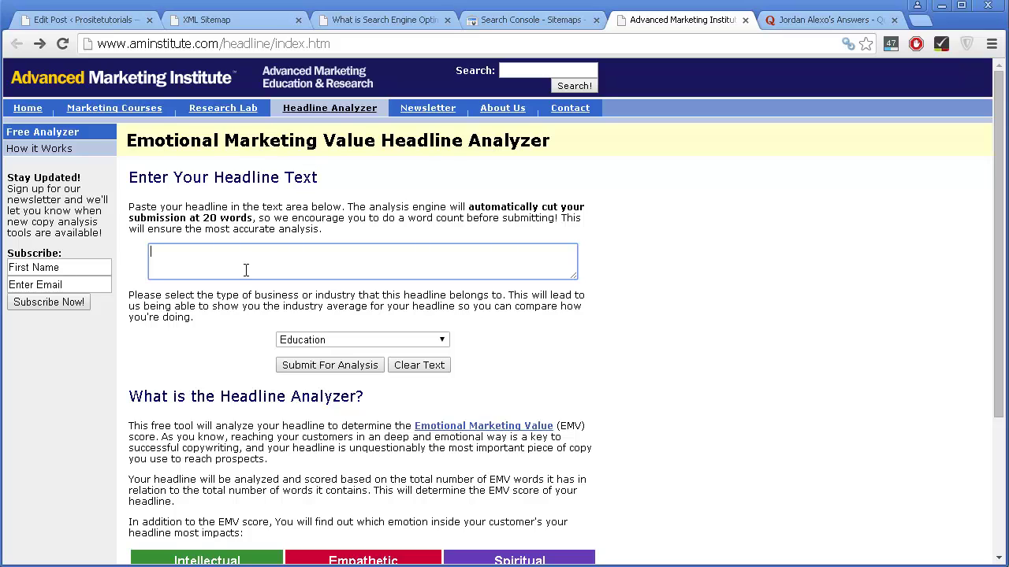
type("What is Search Engine Optimization")
scroll(453, 256, "down", 1)
scroll(509, 310, "up", 1)
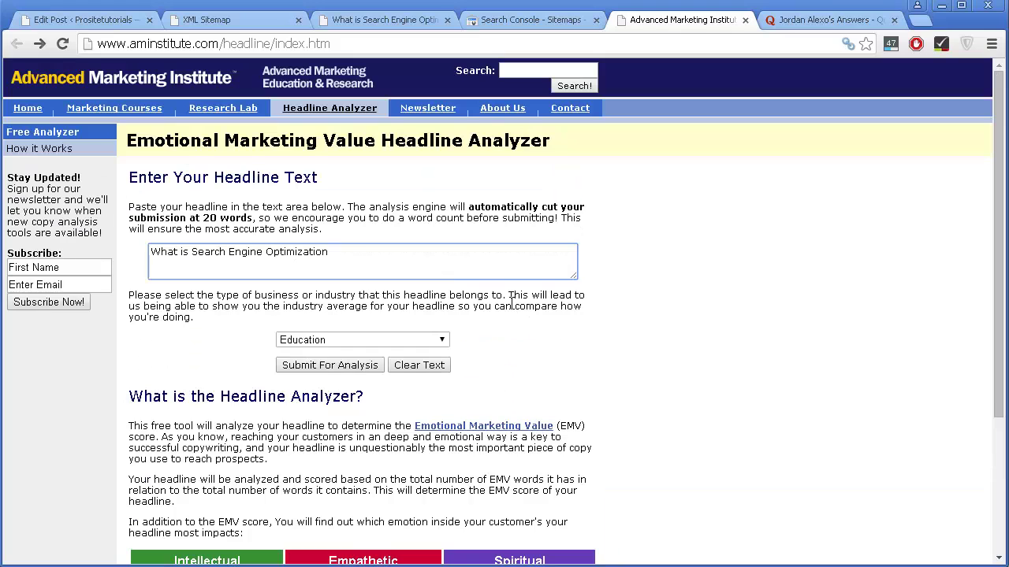
Select Education as the headline's industry category and submit the headline for analysis.
left_click(301, 342)
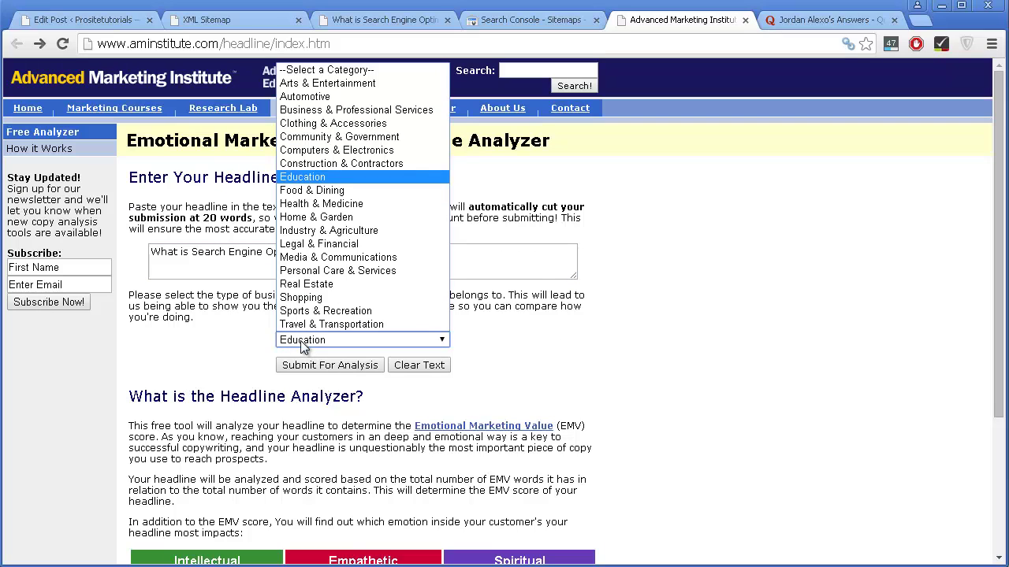
left_click(376, 176)
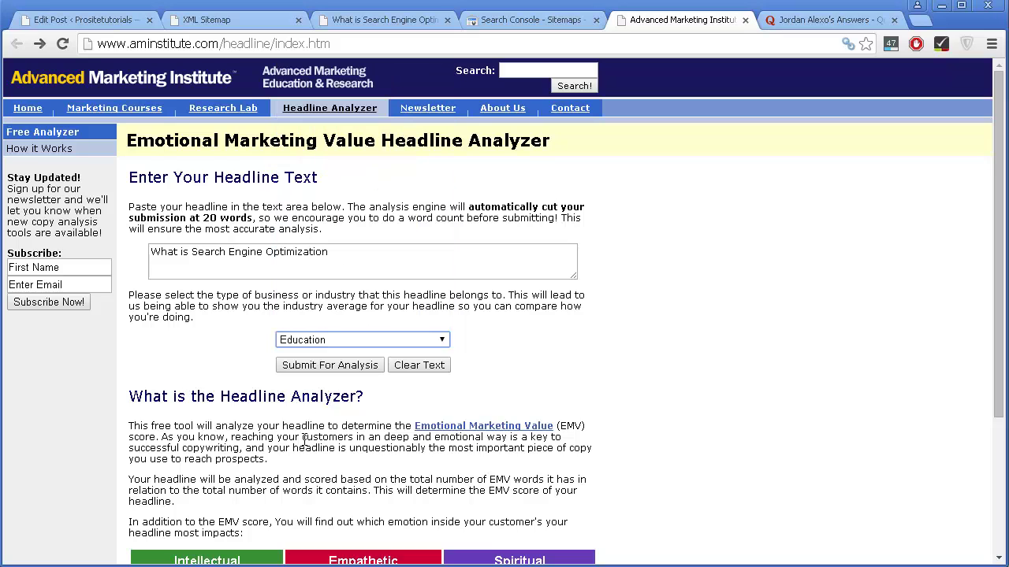
left_click(366, 369)
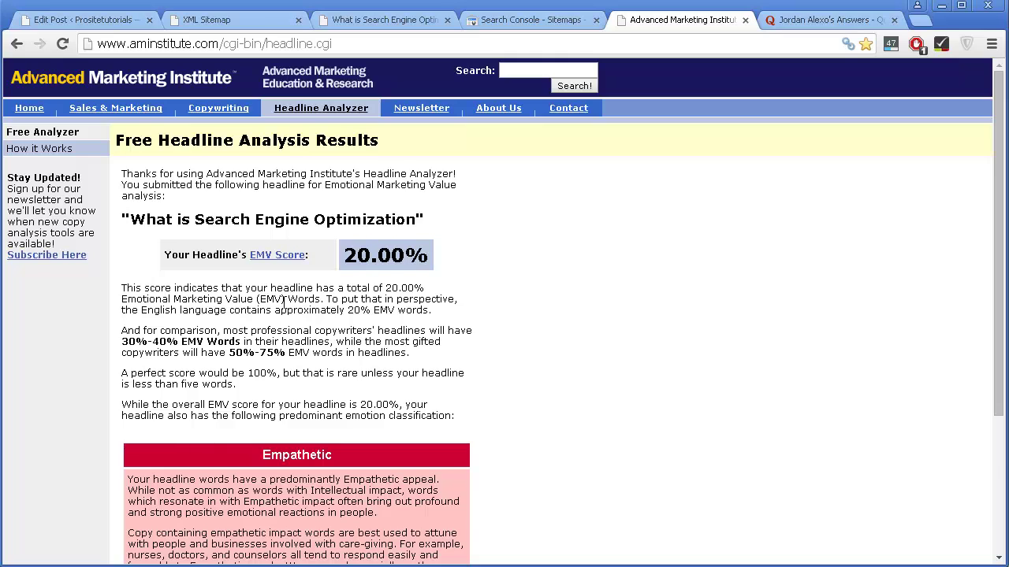
Review the headline analysis results, return to the WordPress post and set its meta description to "Learn how to do search engine optimization".
scroll(213, 294, "down", 1)
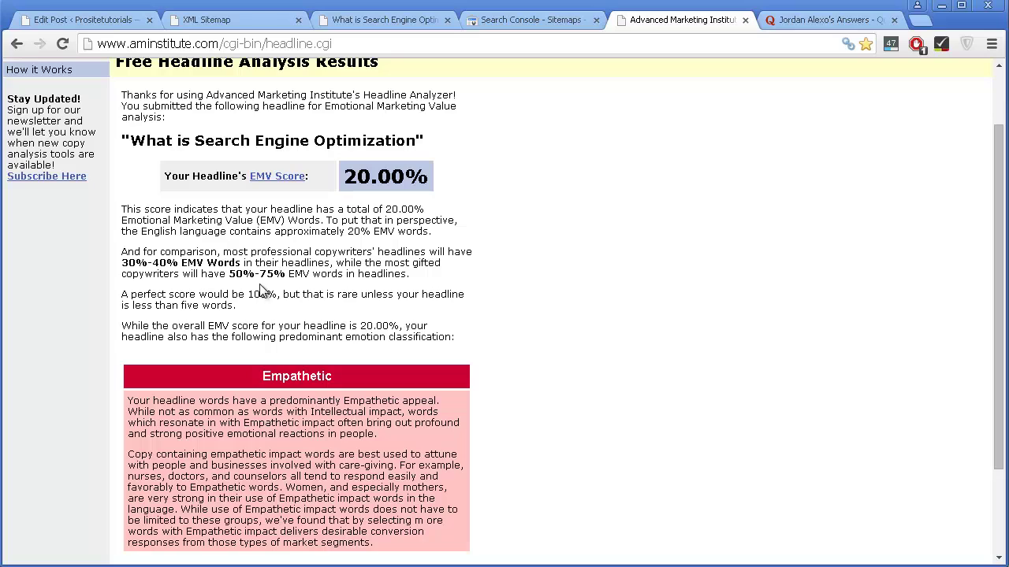
left_click(136, 24)
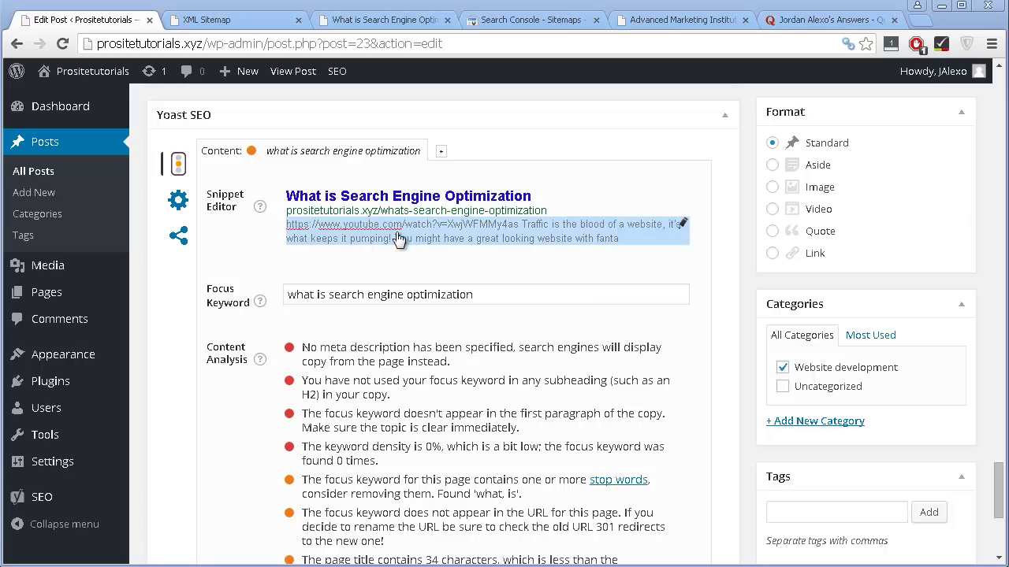
left_click(353, 236)
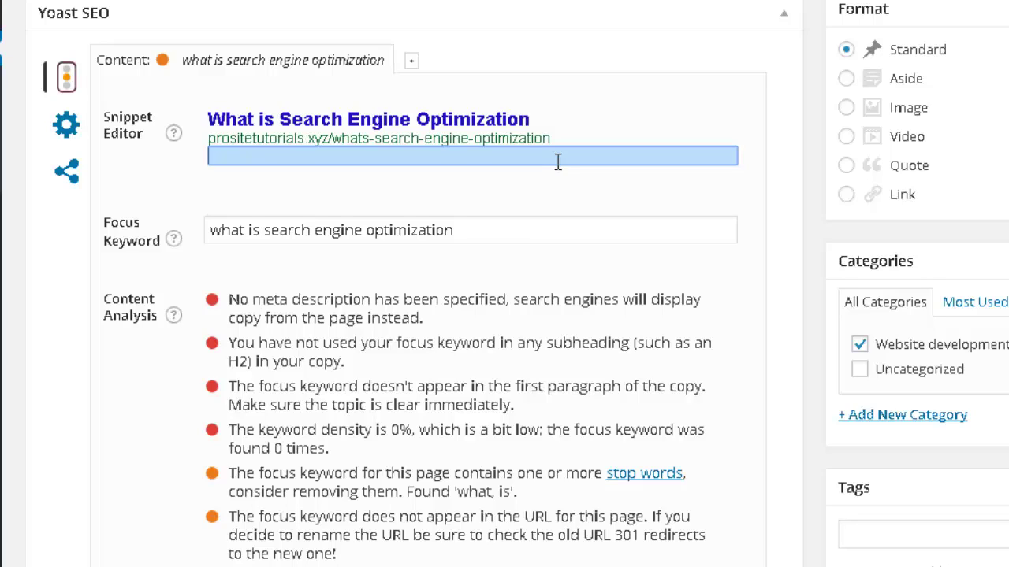
type("Lwa")
key("BackSpace")
key("BackSpace")
type("earn how to do ")
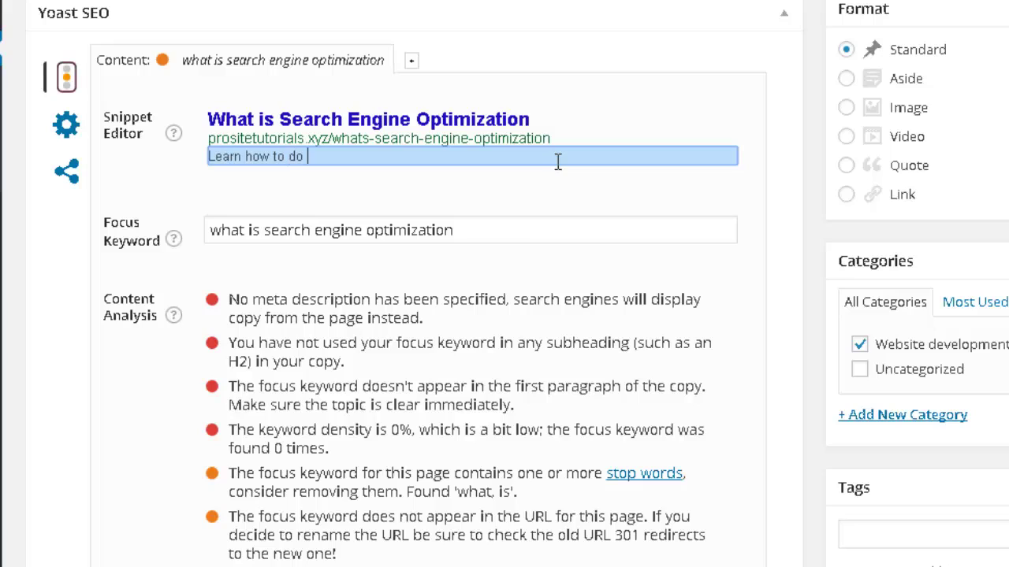
type("search engine optimization")
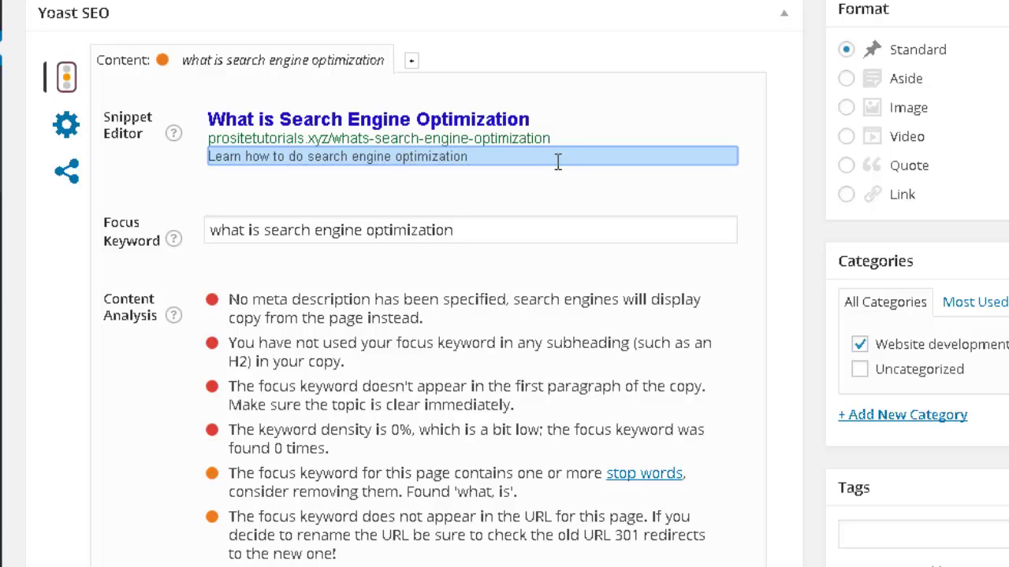
left_click(513, 218)
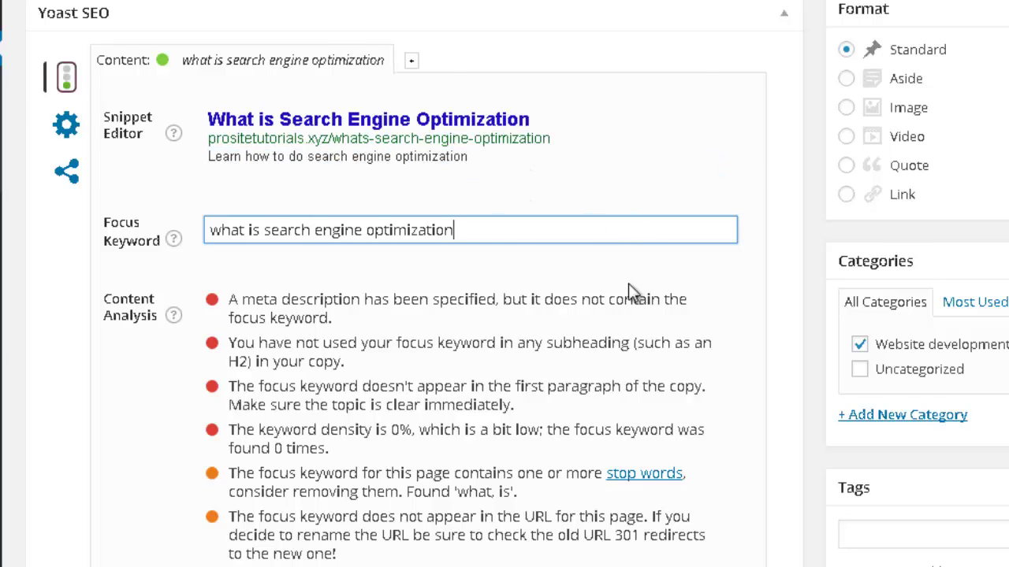
Examine the post's word count and read through its body text and headings to judge the content length.
scroll(628, 284, "up", 6)
scroll(626, 279, "up", 4)
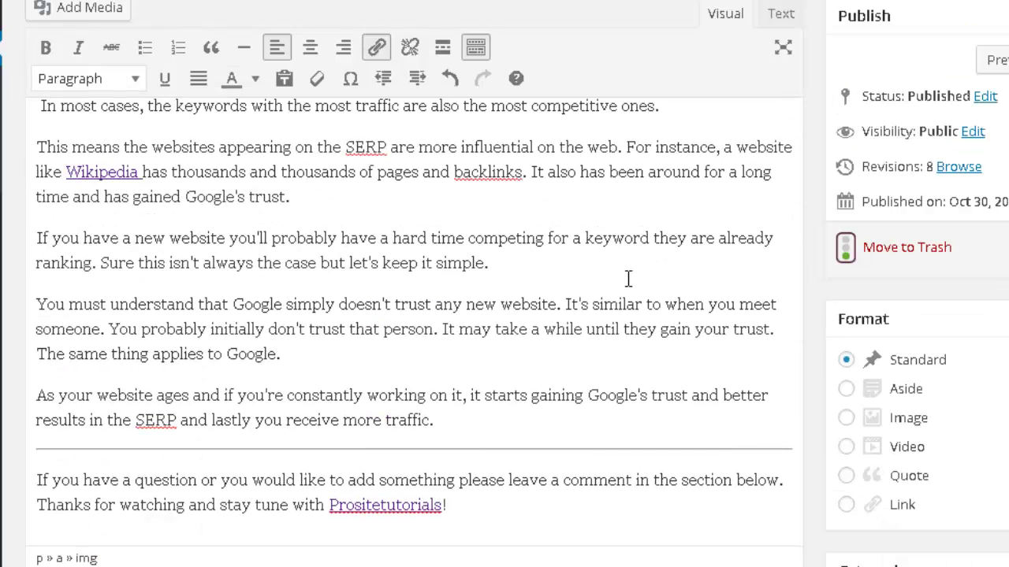
scroll(583, 194, "up", 3)
scroll(583, 193, "down", 5)
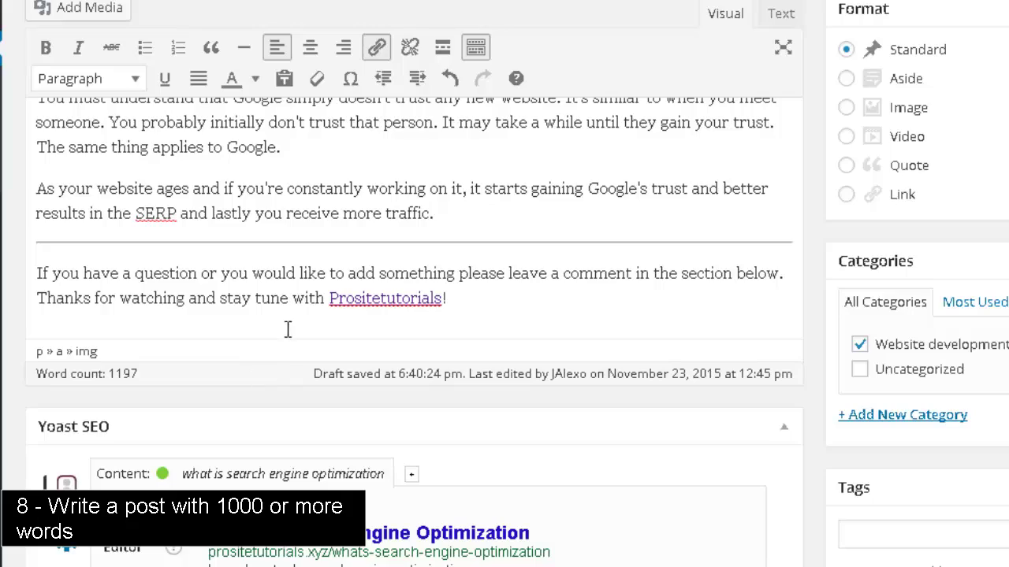
scroll(290, 322, "up", 6)
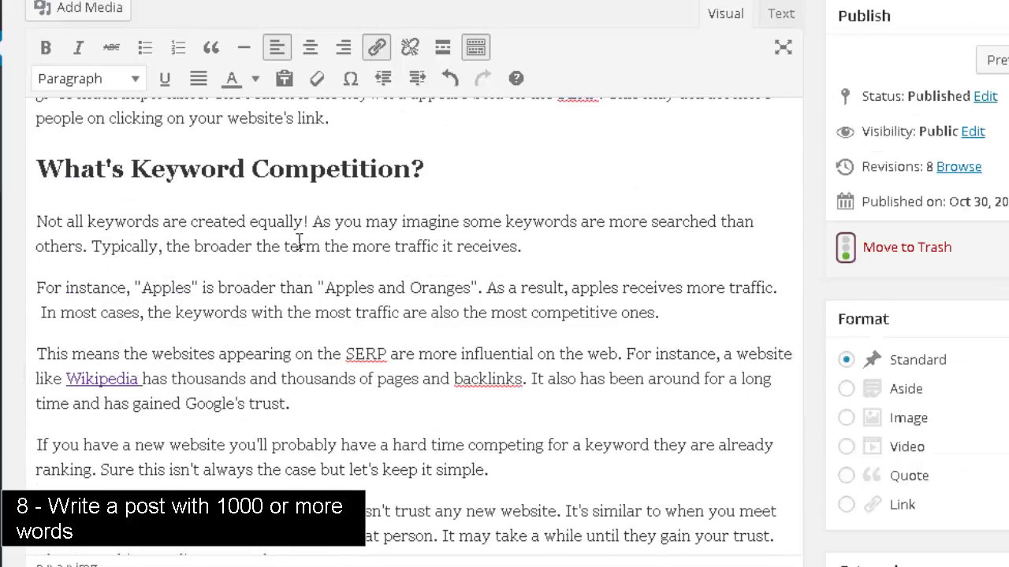
scroll(299, 249, "up", 10)
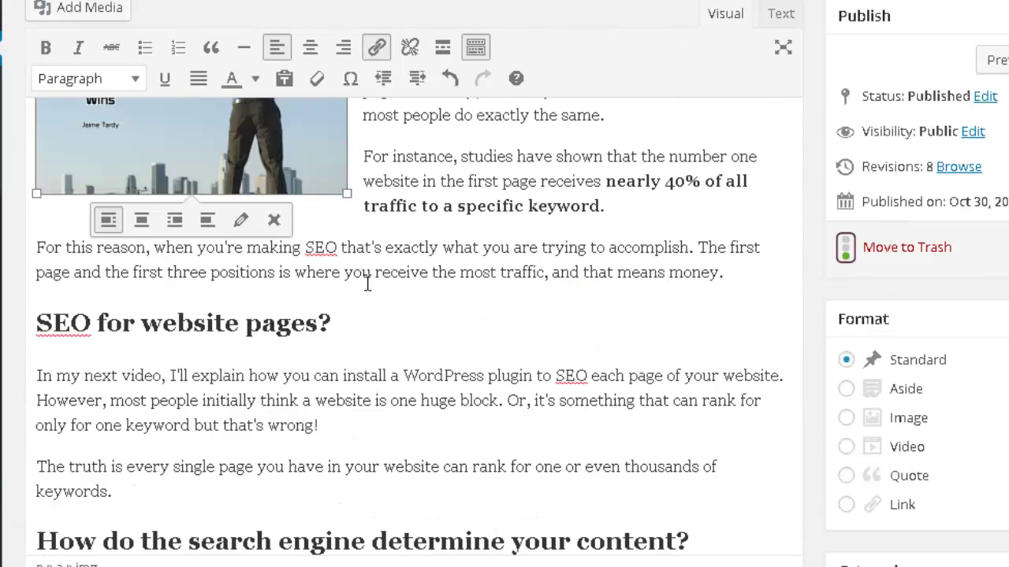
scroll(365, 223, "up", 5)
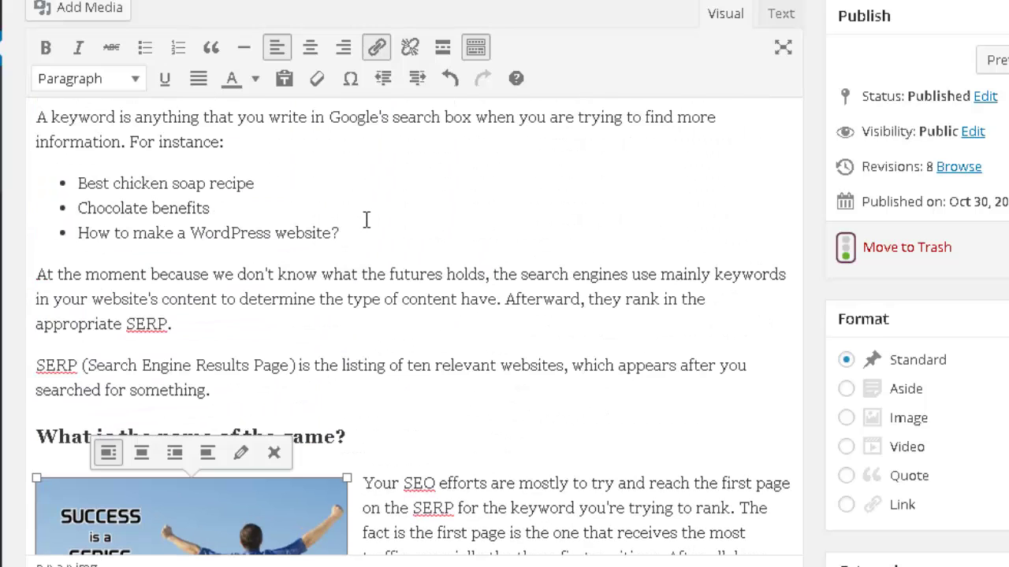
scroll(366, 219, "up", 4)
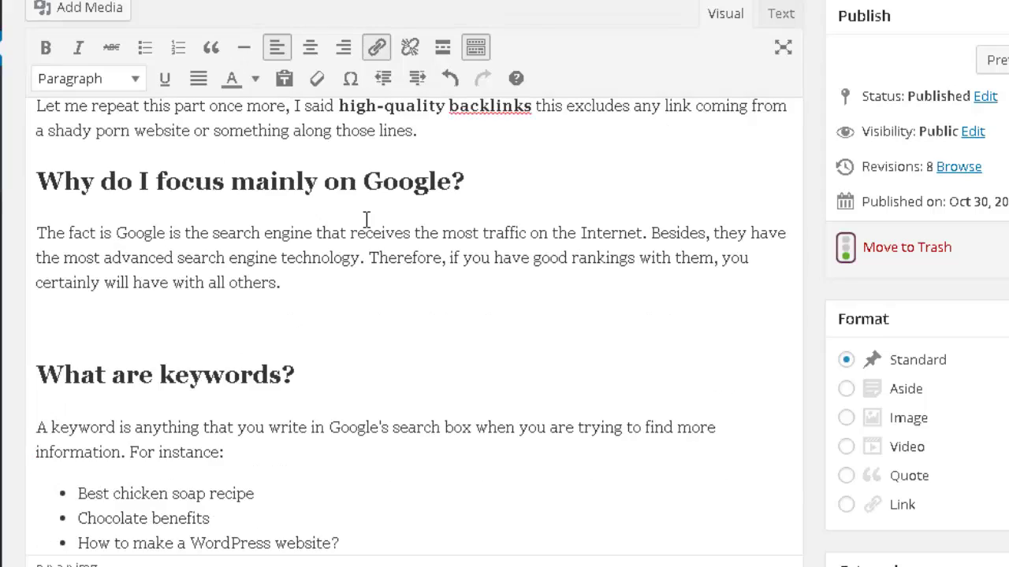
scroll(365, 220, "up", 10)
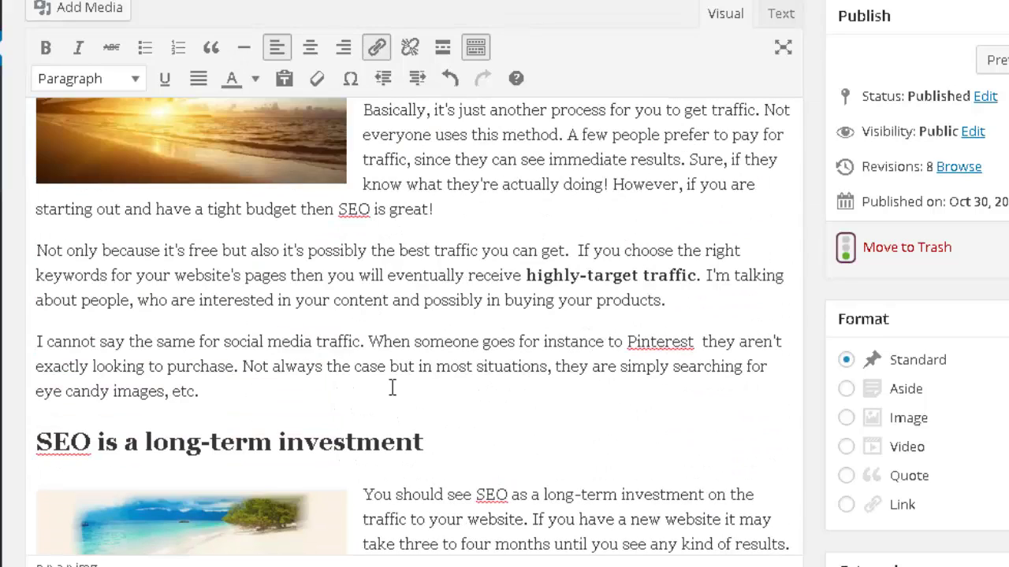
scroll(398, 347, "down", 10)
scroll(404, 410, "down", 11)
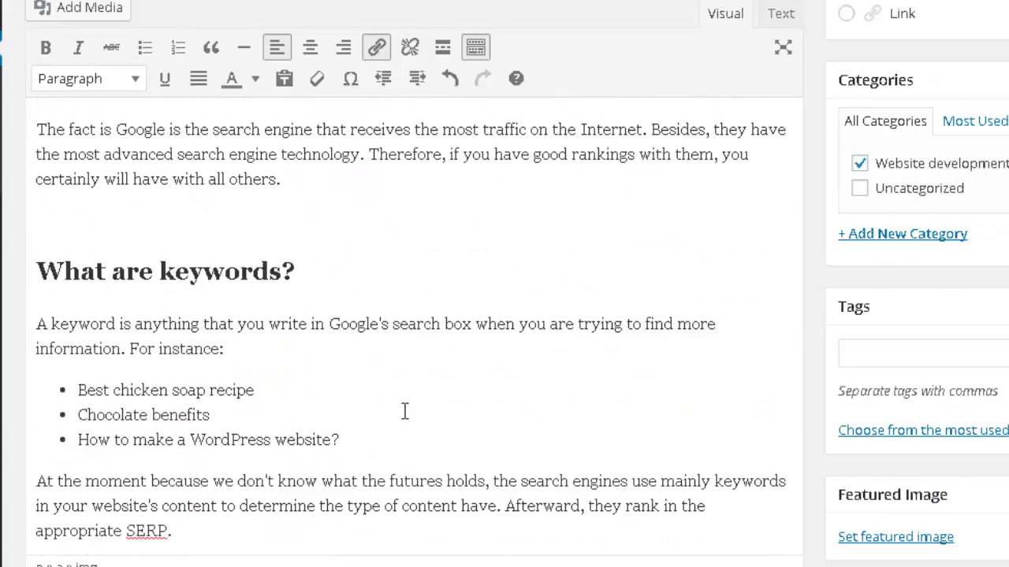
scroll(401, 394, "down", 6)
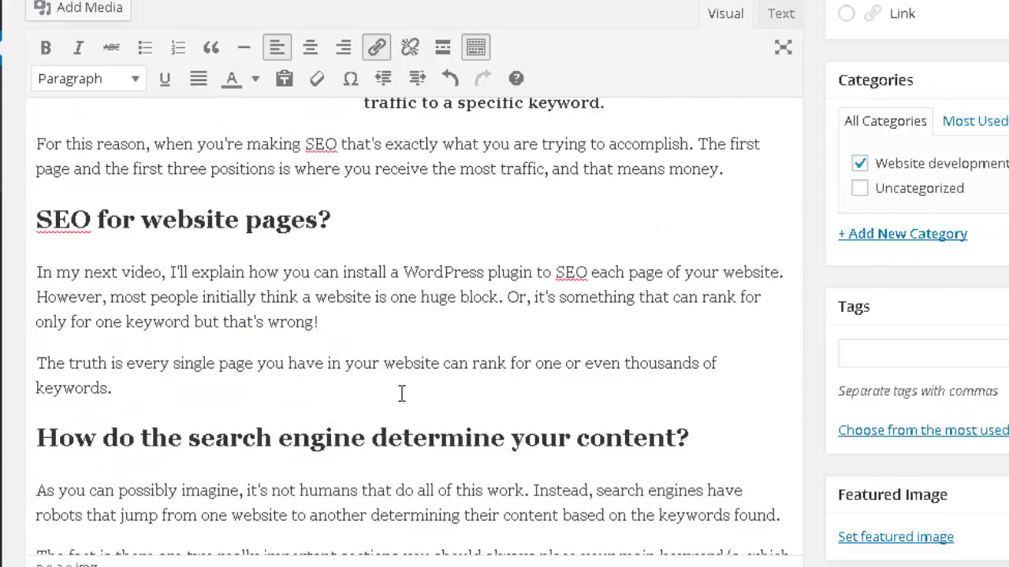
Examine the images placed throughout the post's sections, from the success quote picture back to the opening image.
scroll(402, 385, "up", 4)
scroll(402, 385, "up", 20)
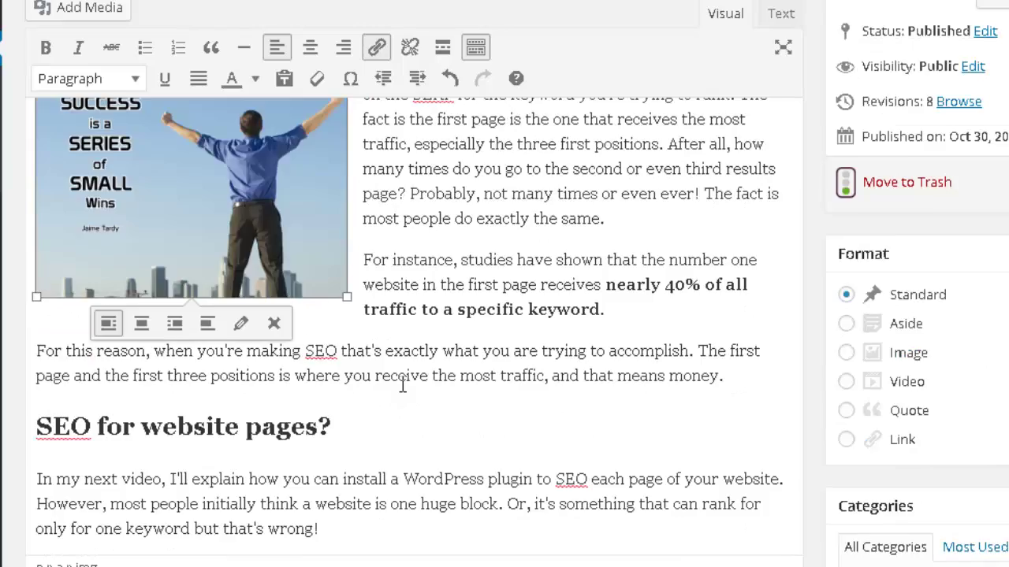
scroll(402, 385, "up", 4)
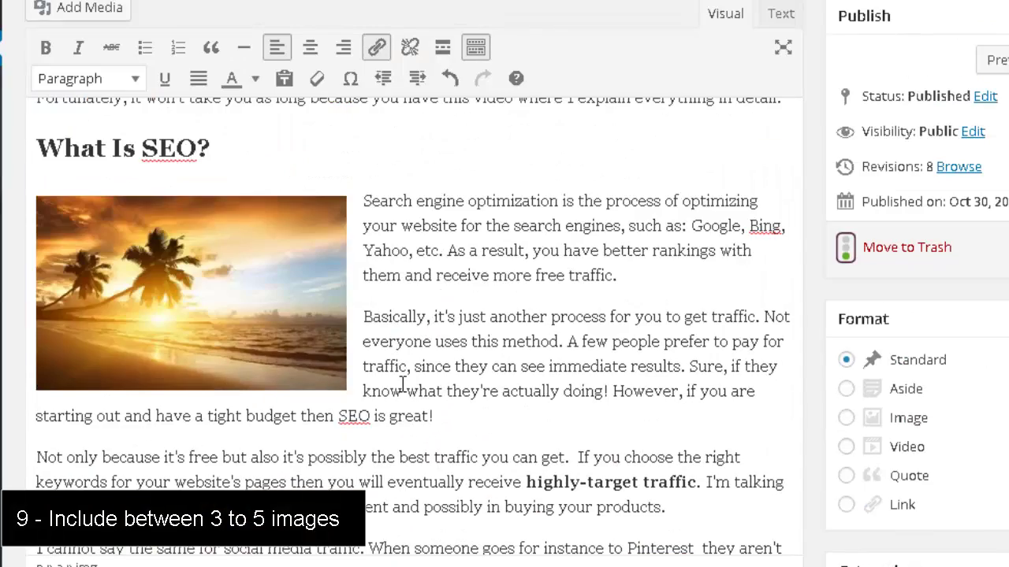
scroll(334, 285, "down", 1)
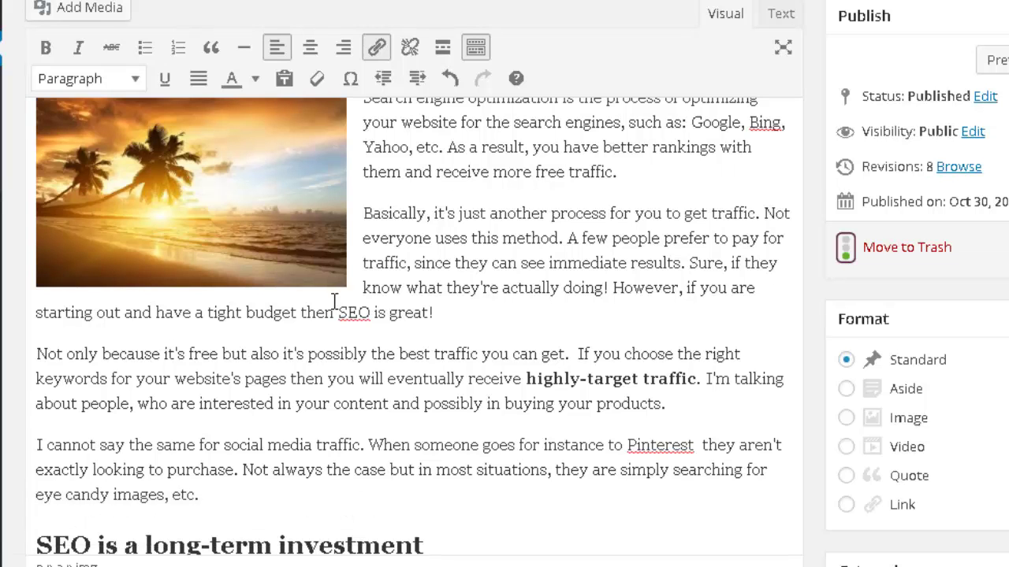
scroll(337, 347, "down", 4)
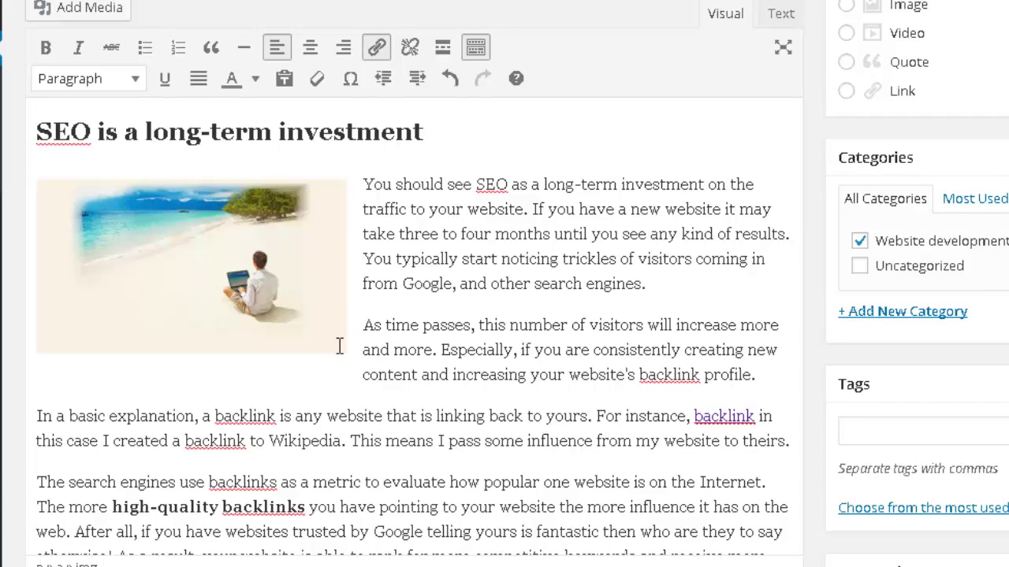
scroll(353, 274, "up", 2)
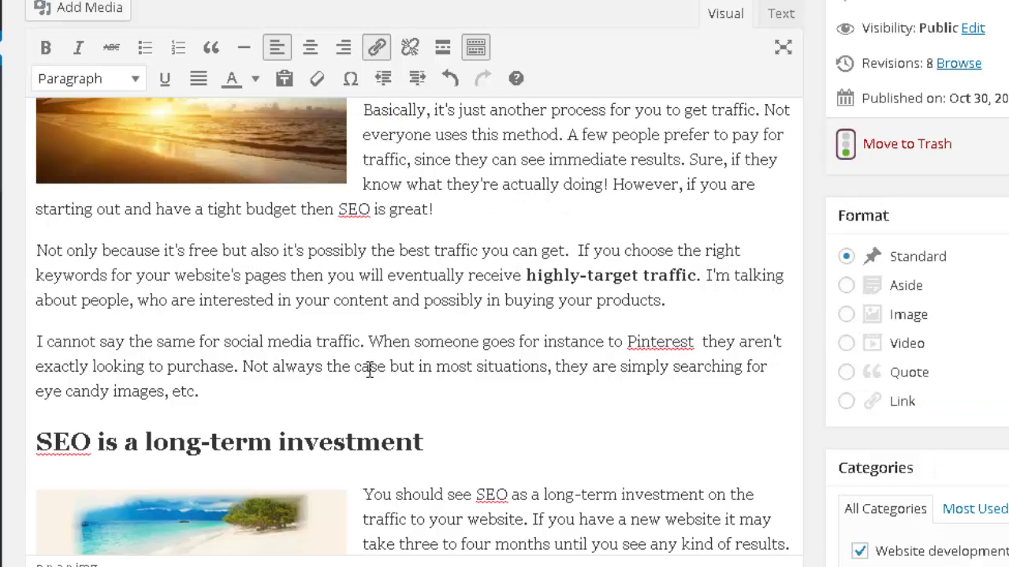
scroll(369, 370, "up", 3)
scroll(369, 371, "up", 7)
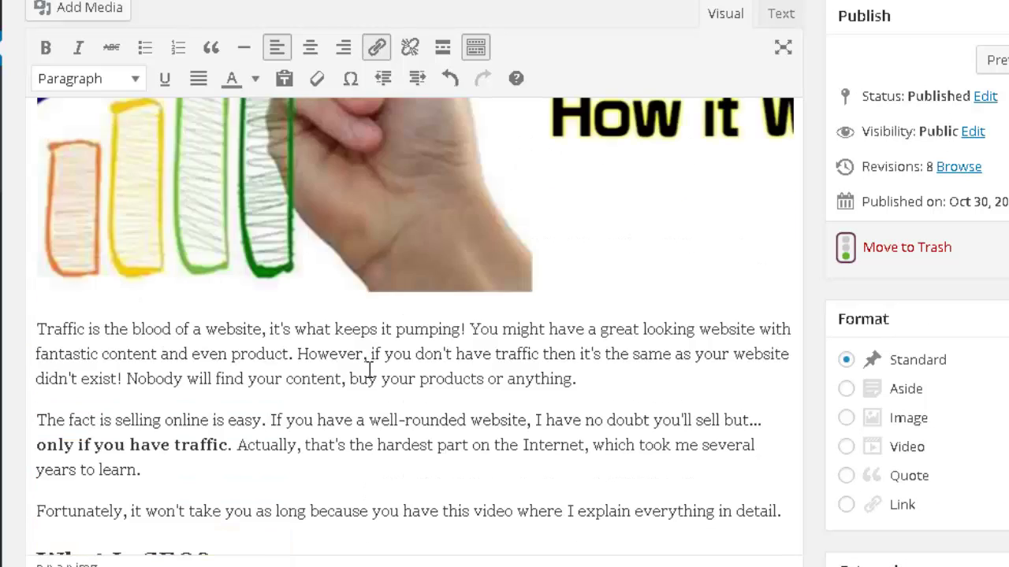
Inspect the sunset image's alternative text for the keyword and description parts, and close its details without editing.
scroll(369, 370, "down", 6)
scroll(369, 370, "down", 3)
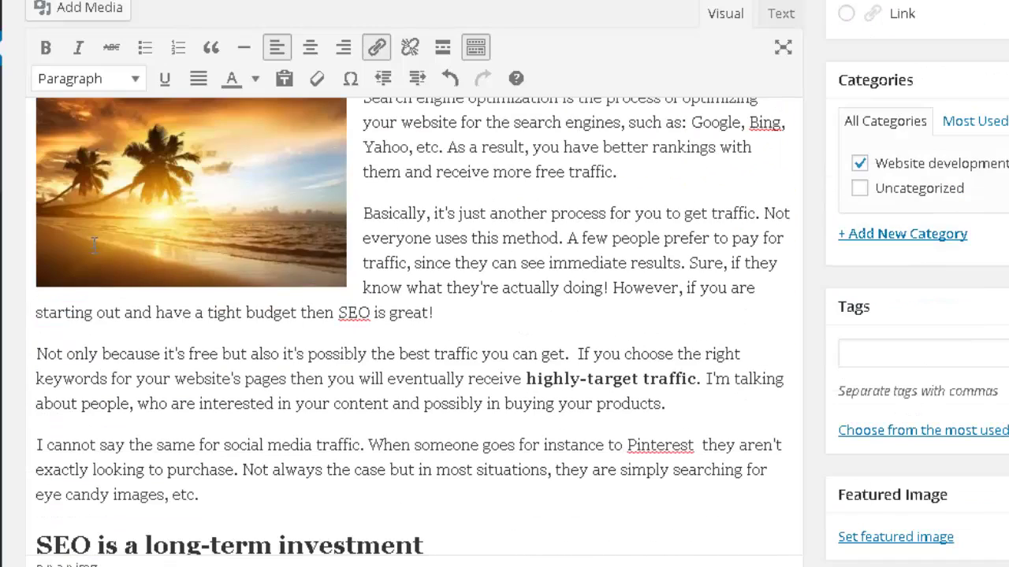
left_click(148, 242)
left_click(241, 313)
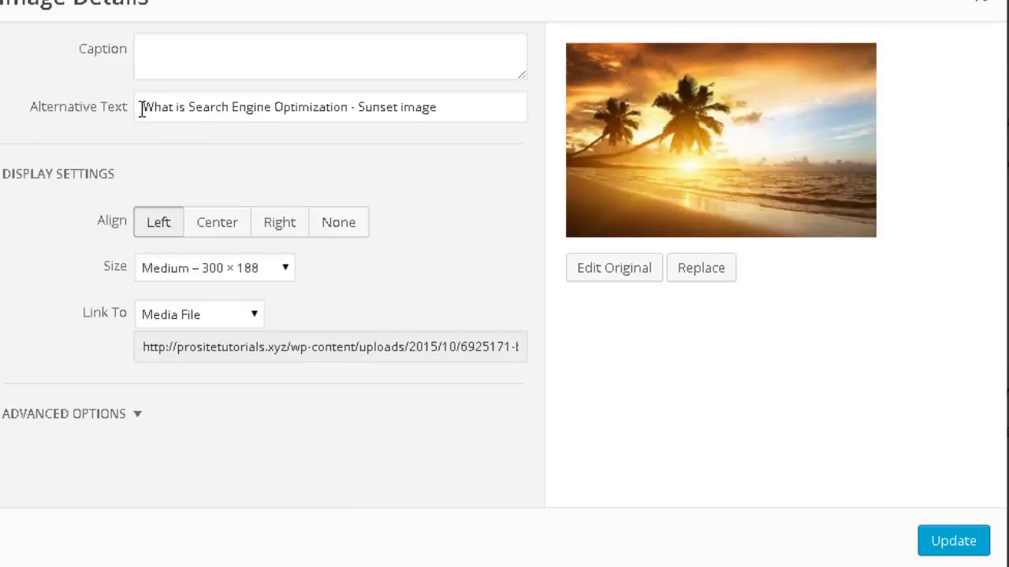
left_click_drag(142, 106, 361, 108)
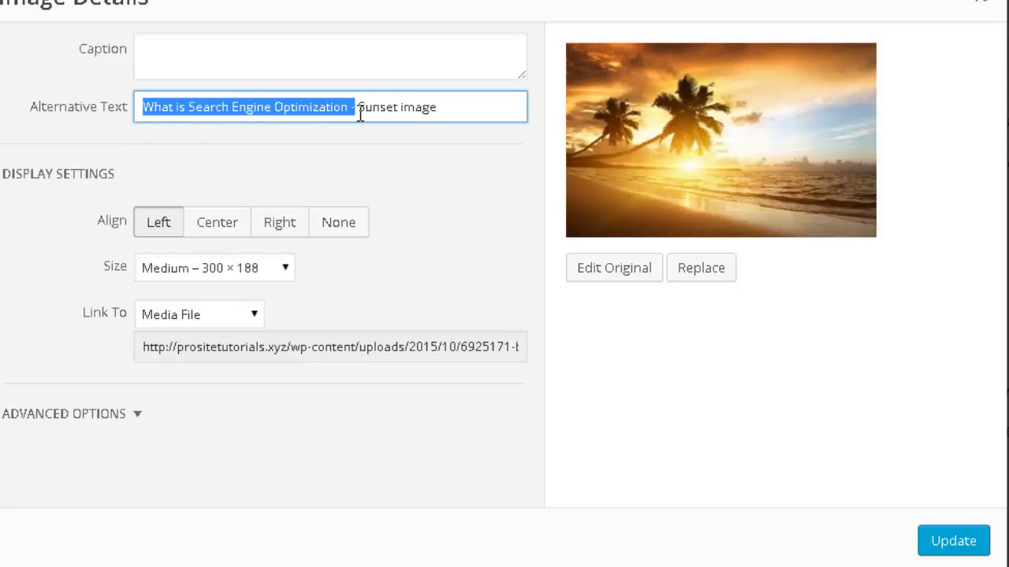
left_click_drag(349, 108, 361, 108)
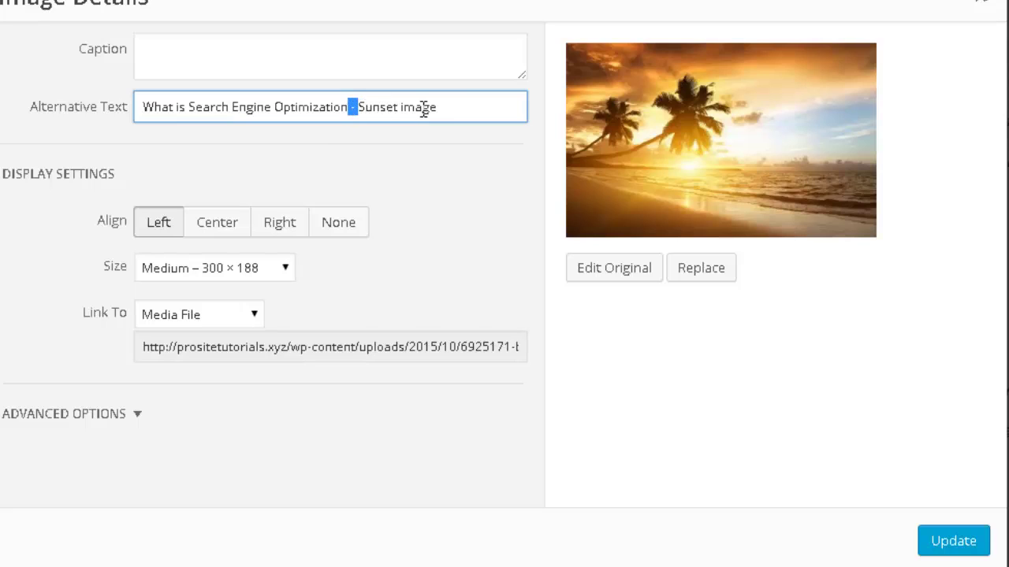
left_click_drag(443, 107, 136, 88)
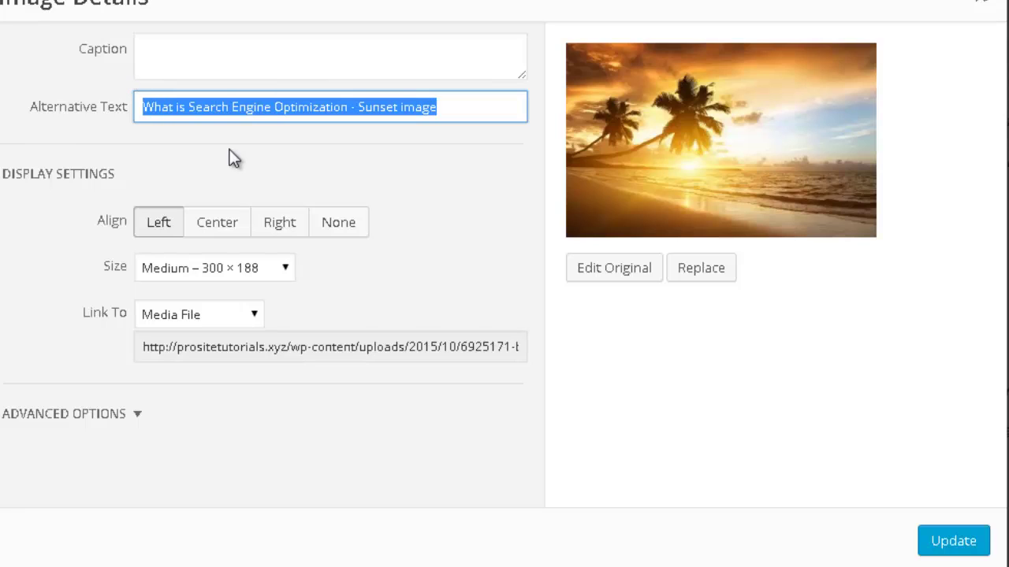
left_click_drag(348, 108, 456, 117)
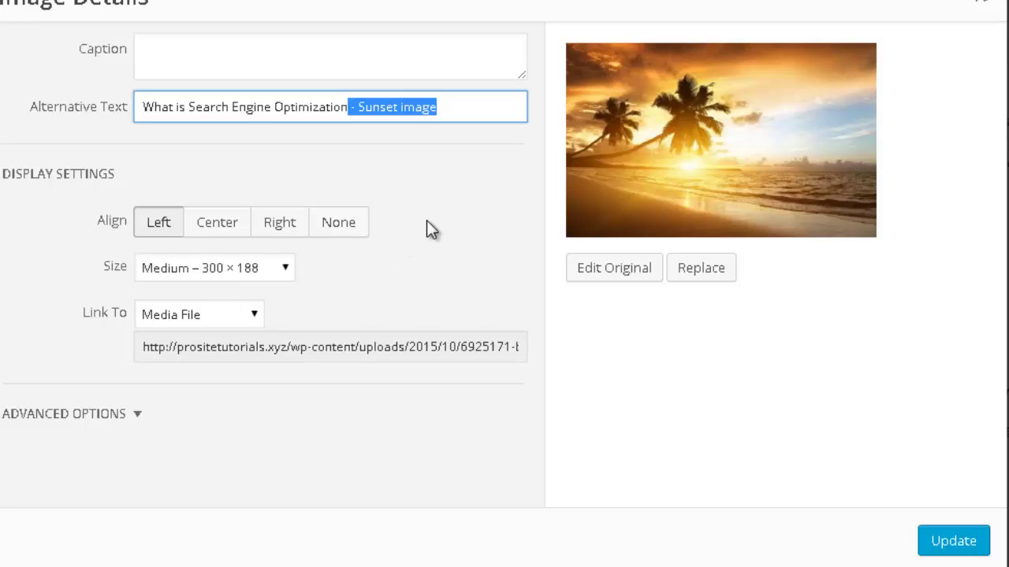
left_click(979, 4)
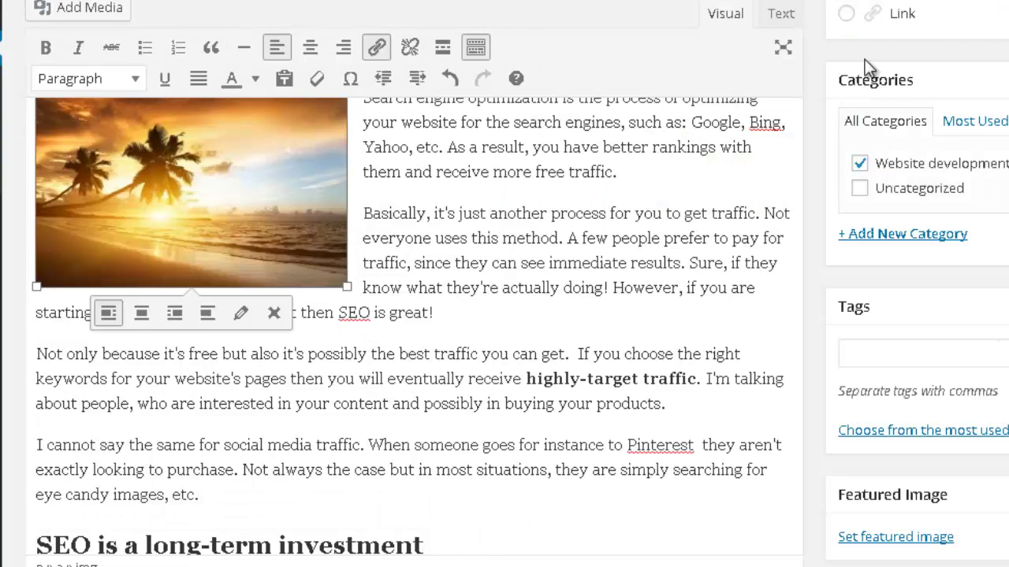
Set the alternative text of the beach image under "SEO is a long-term investment" to "guy on the beach doing search engine optimization".
scroll(648, 149, "down", 5)
left_click(295, 316)
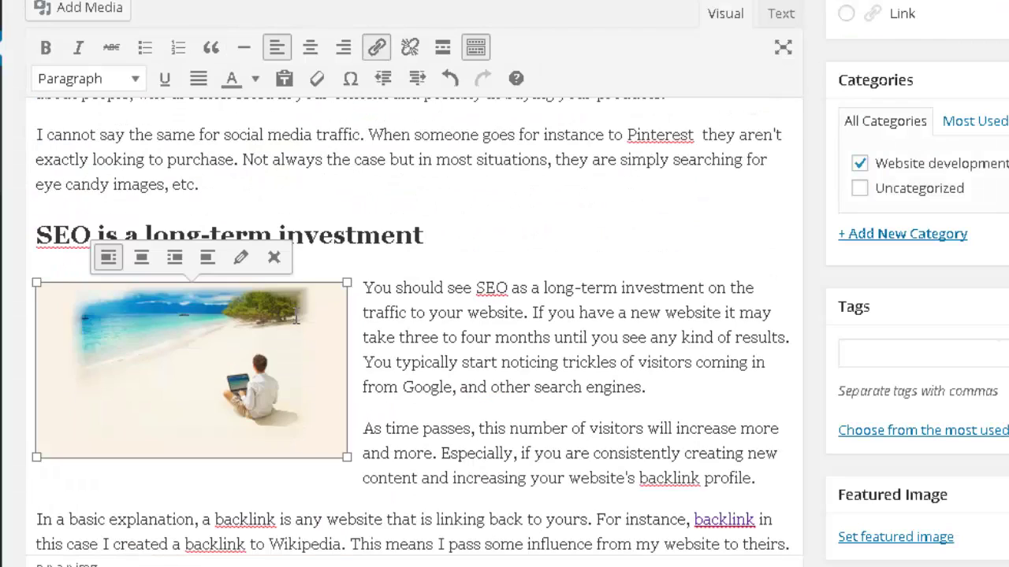
left_click(242, 257)
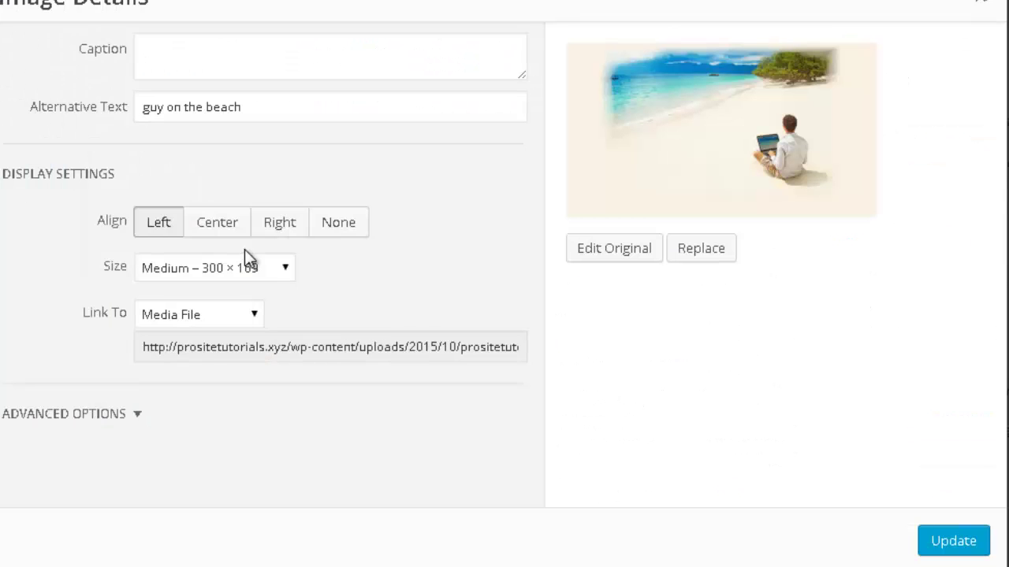
left_click(350, 106)
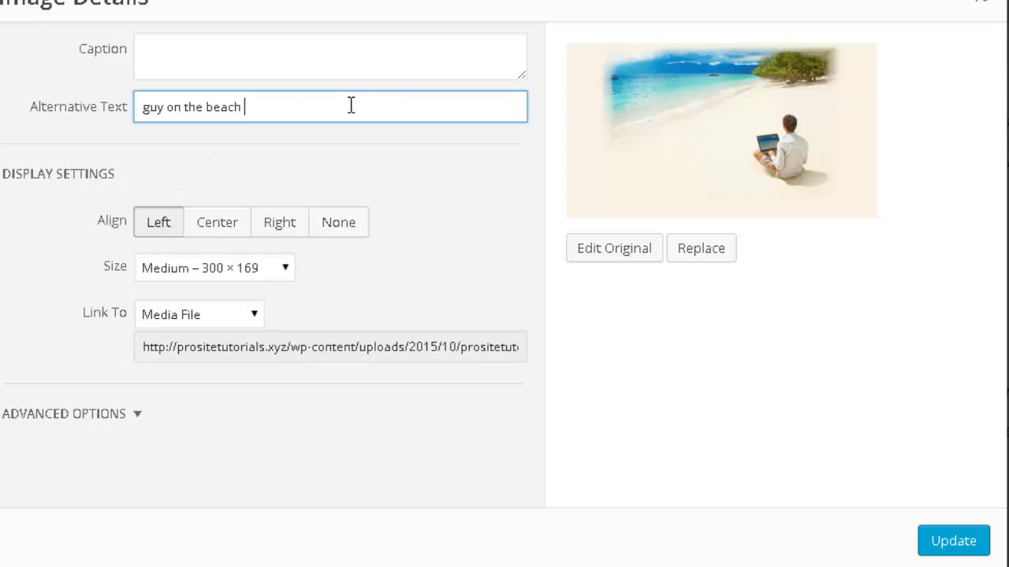
type("doing search en")
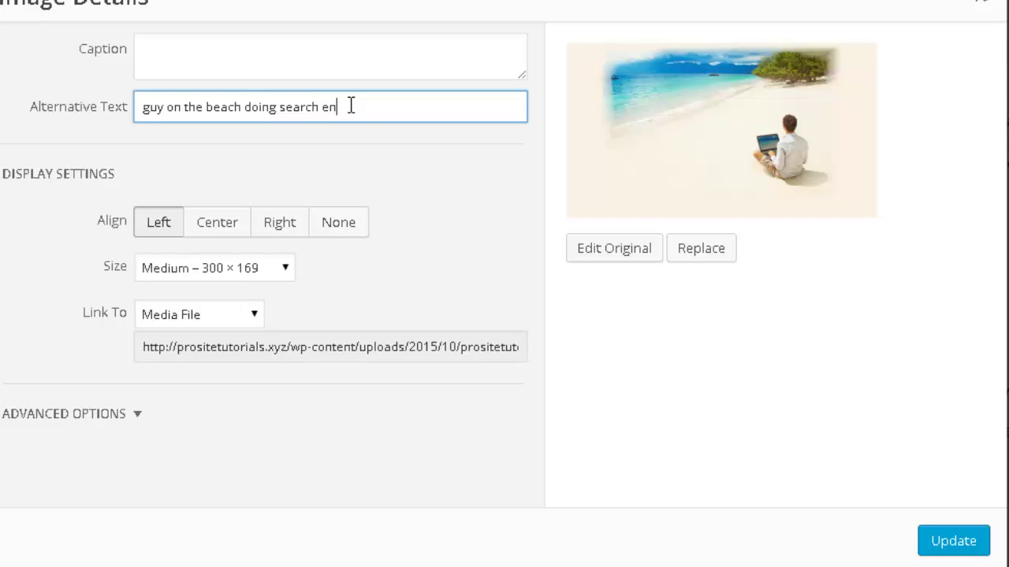
type("gine optimization")
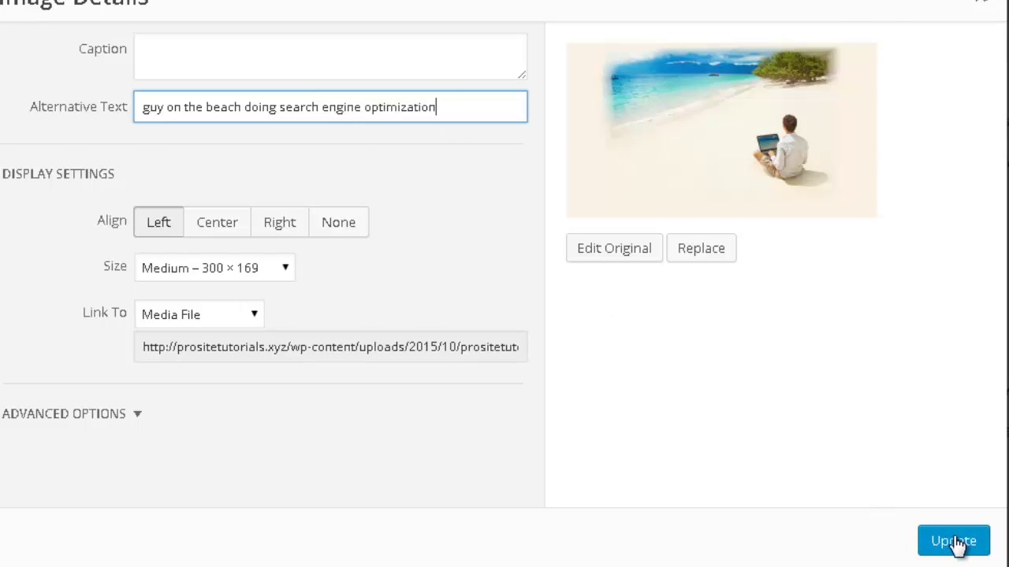
left_click(930, 542)
Inspect the success quote image under "What is the name of the game?" and check the surrounding sections of the post.
scroll(457, 209, "down", 8)
scroll(448, 202, "down", 10)
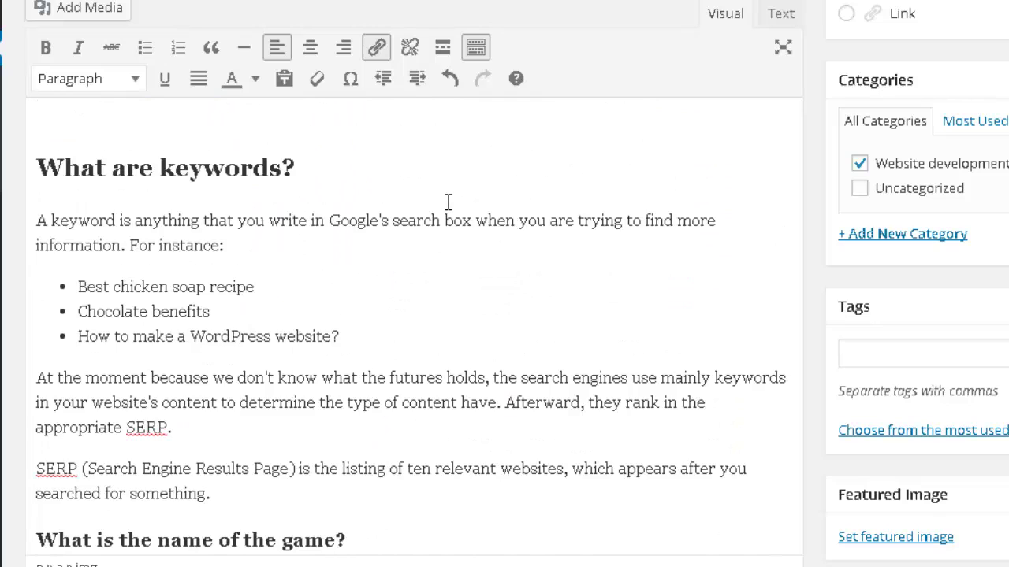
scroll(373, 191, "up", 3)
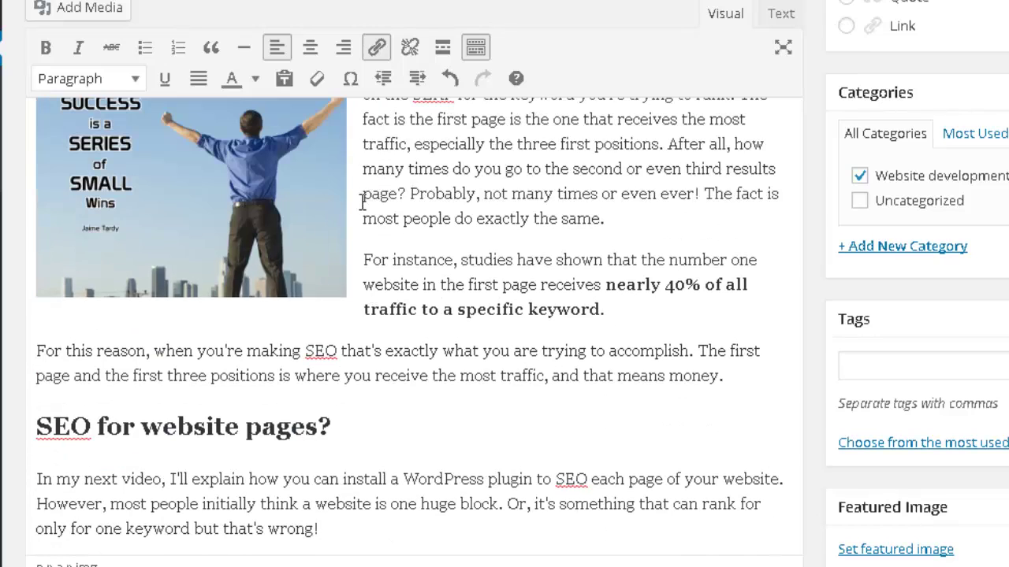
left_click(260, 260)
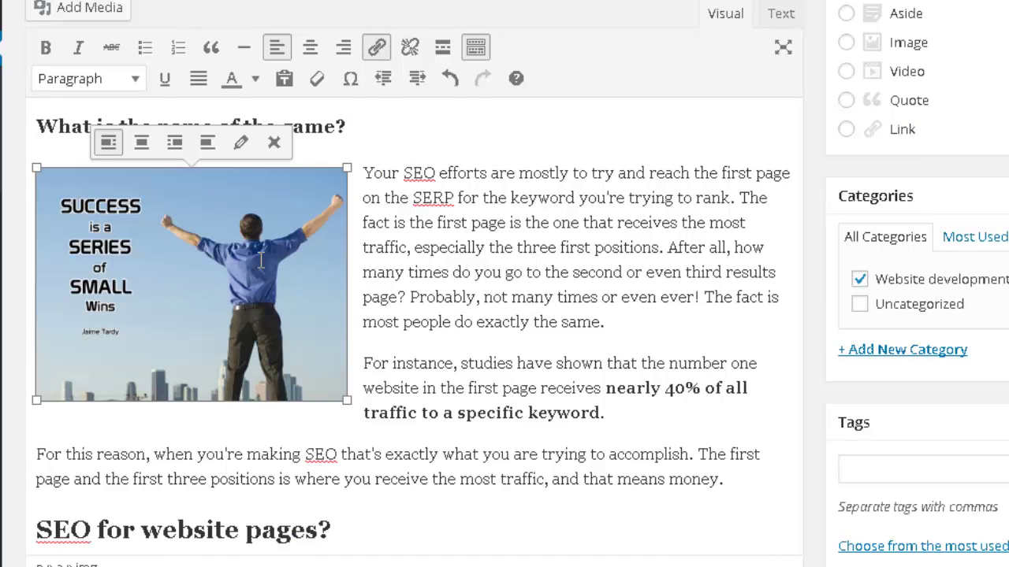
scroll(293, 502, "down", 3)
scroll(293, 496, "up", 12)
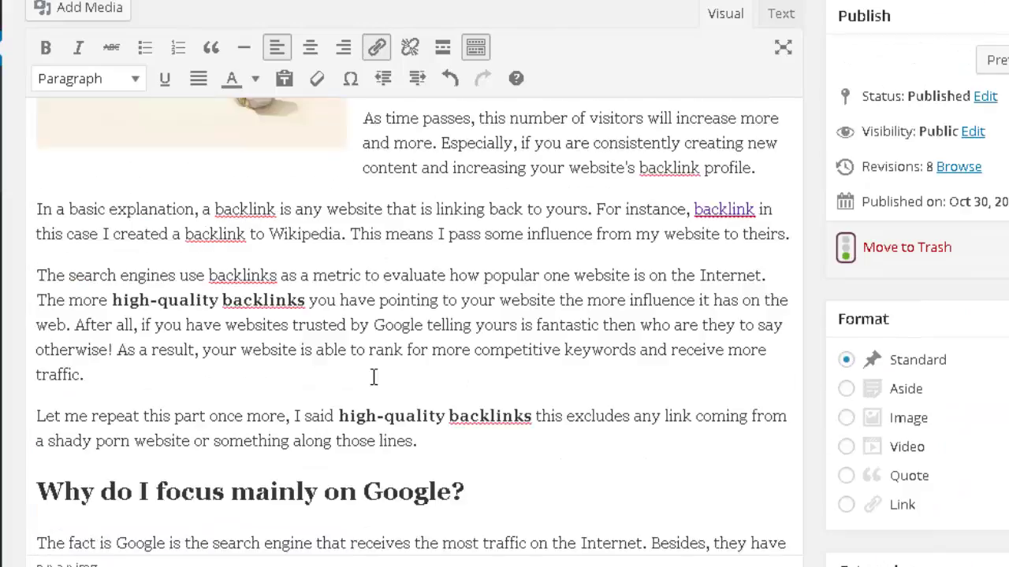
Examine the video embedded at the start of the post, along with the introduction and the "What Is SEO?" heading below it.
scroll(382, 331, "up", 12)
scroll(377, 282, "down", 3)
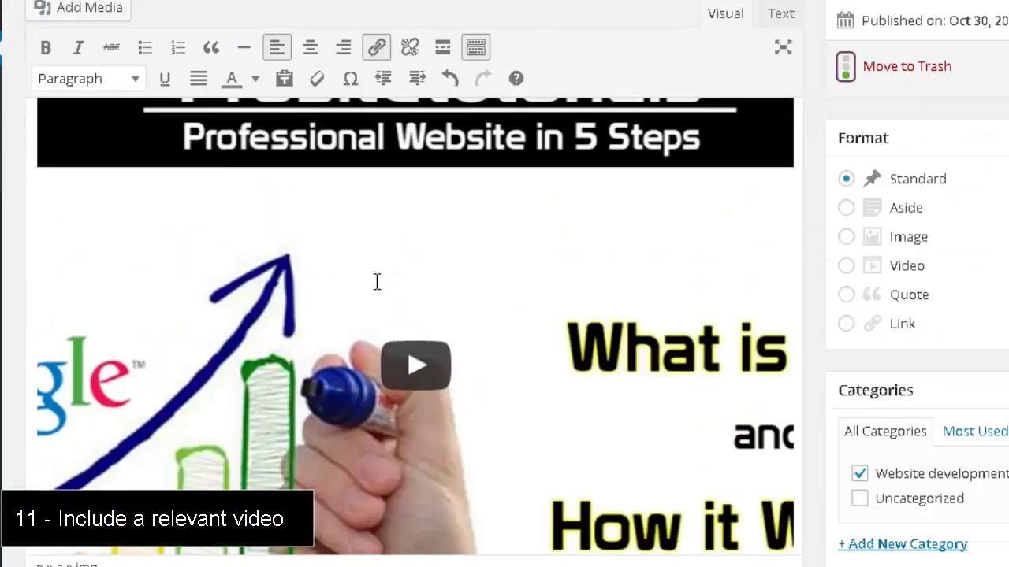
scroll(377, 281, "down", 3)
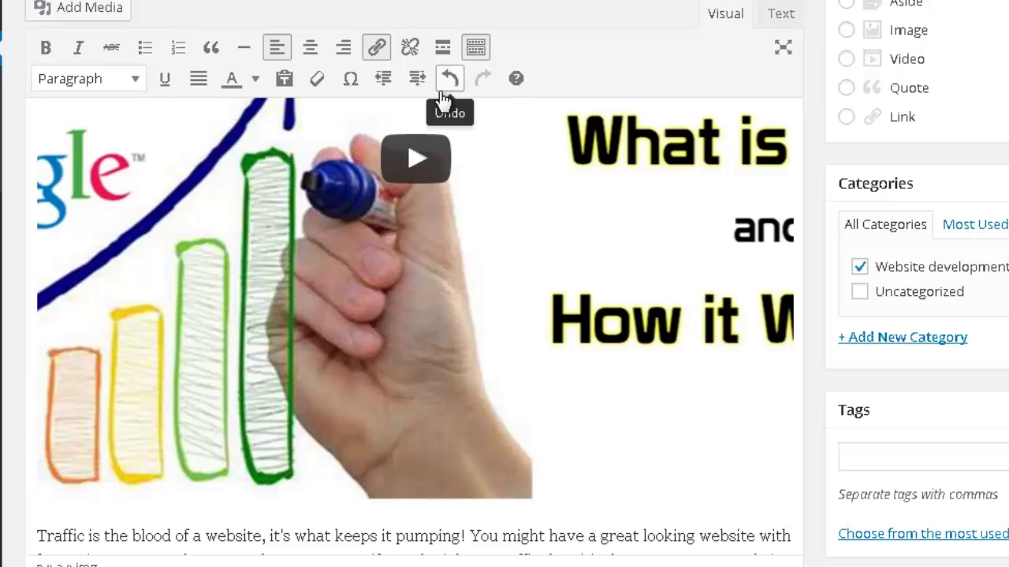
scroll(444, 106, "down", 6)
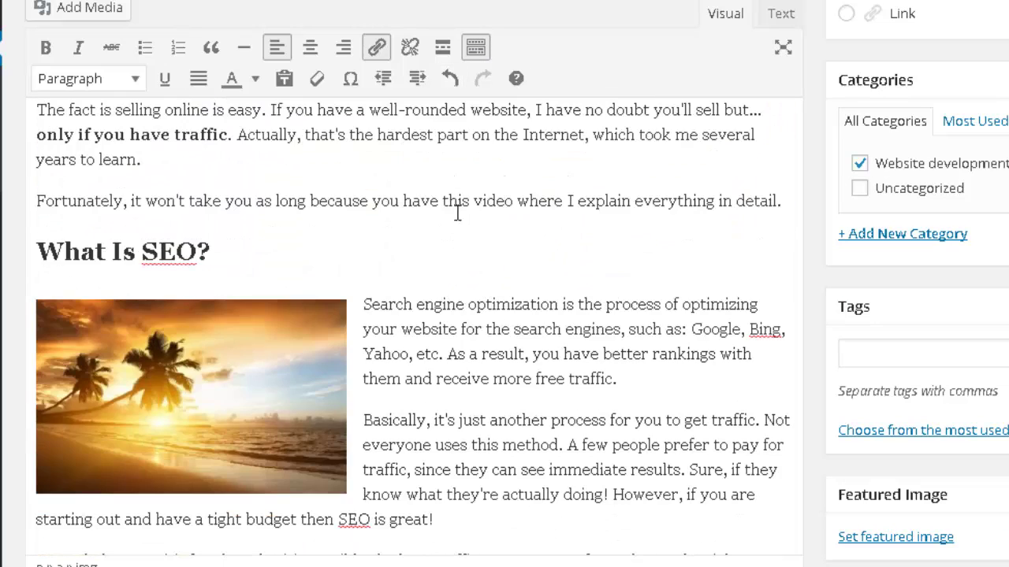
scroll(457, 213, "down", 3)
scroll(472, 217, "up", 5)
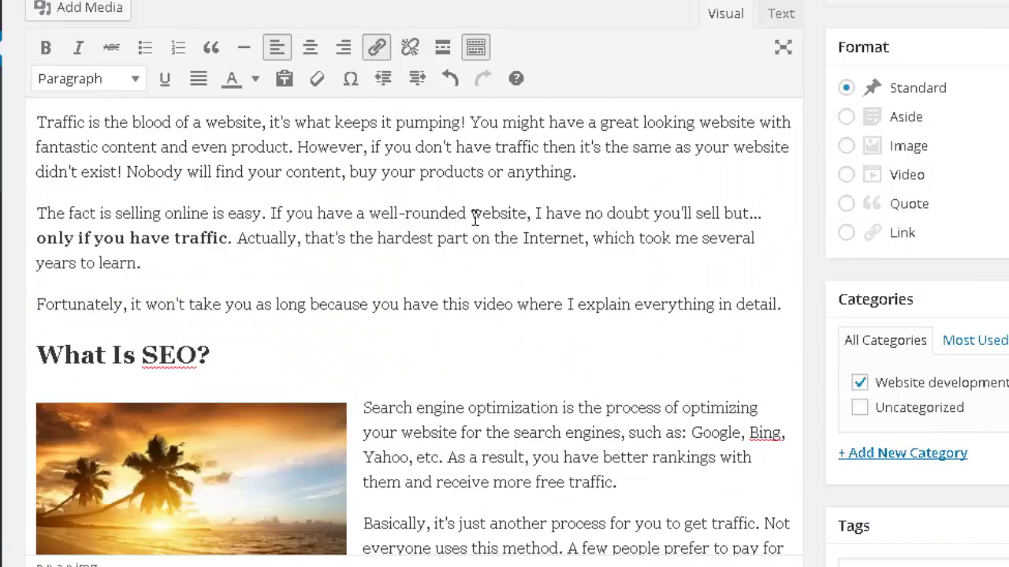
scroll(476, 236, "up", 3)
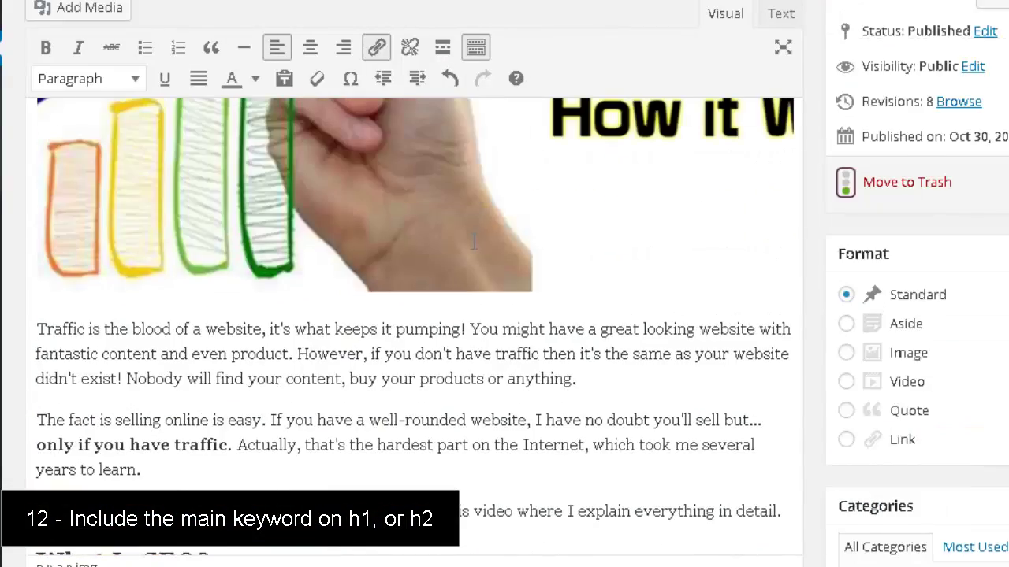
scroll(473, 242, "up", 4)
scroll(473, 241, "down", 9)
scroll(445, 272, "up", 7)
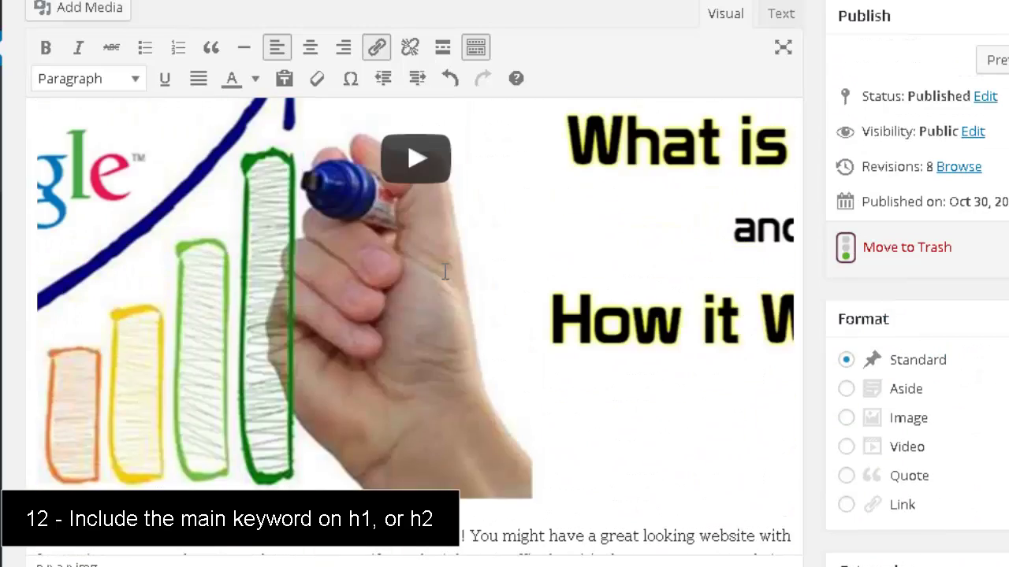
scroll(445, 272, "up", 4)
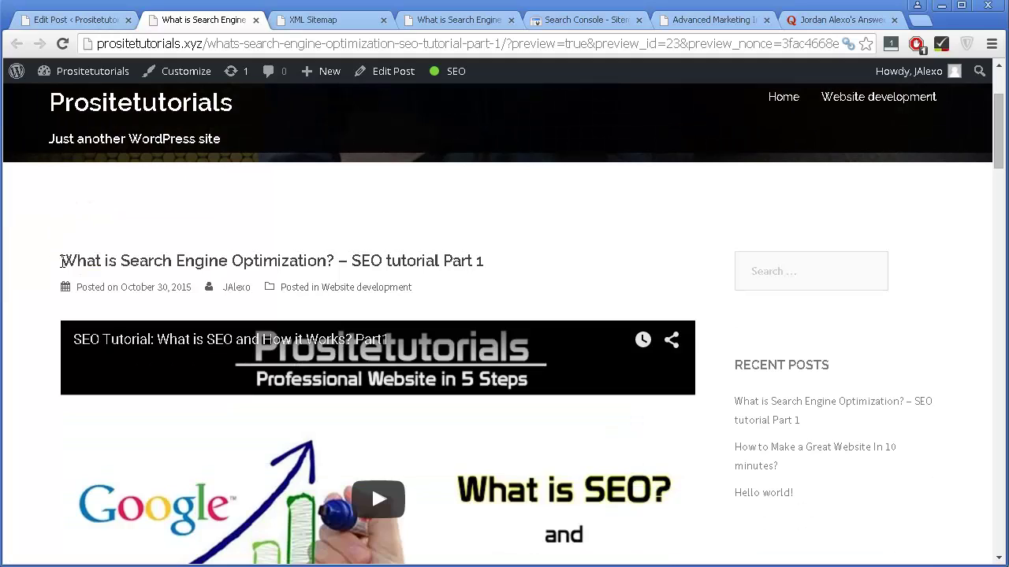
Highlight "What is Search Engine Optimization" in the previewed post's title, then open the page source and read through to its heading tags.
left_click_drag(61, 261, 329, 255)
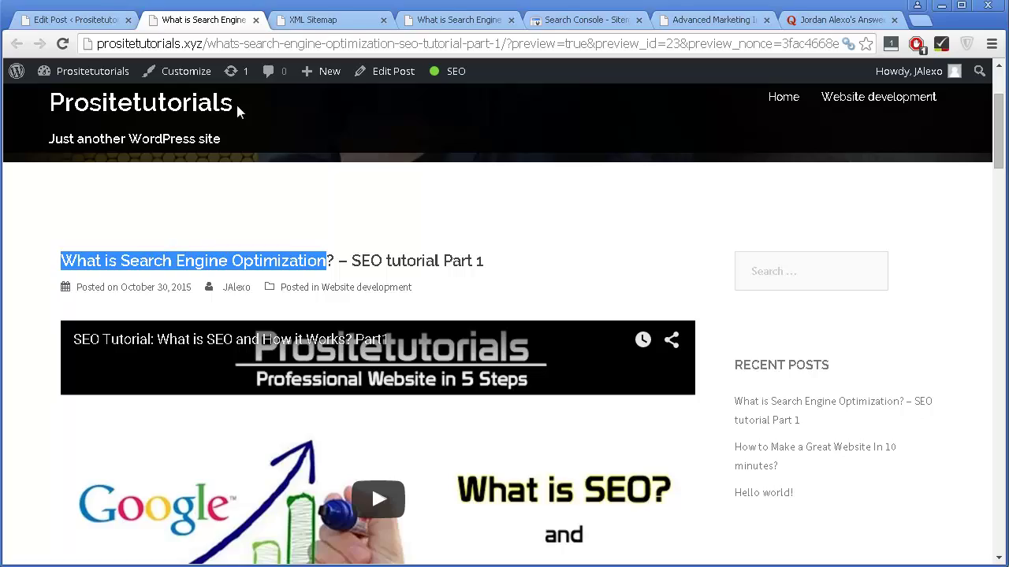
key("ctrl+u")
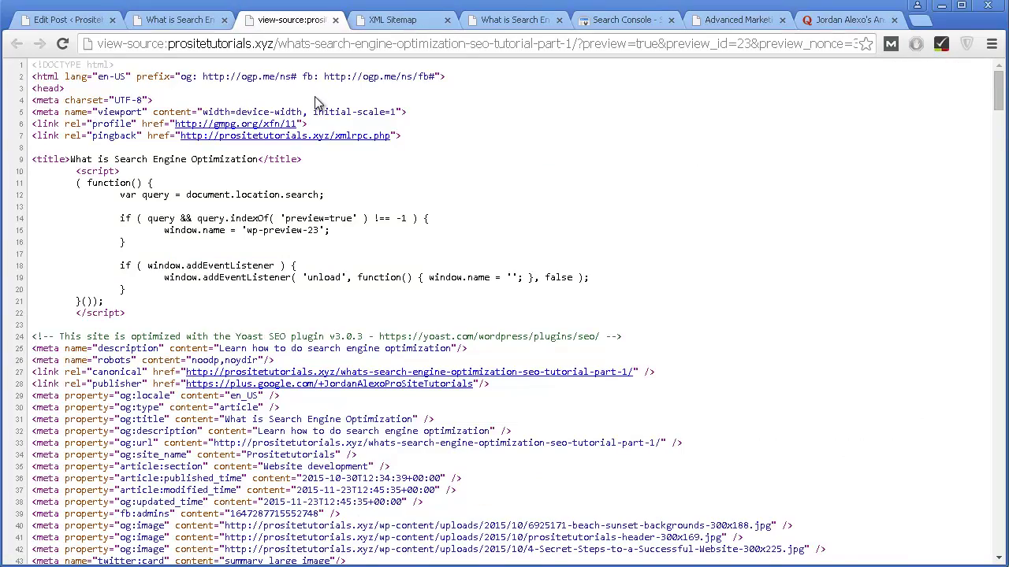
scroll(428, 319, "down", 5)
scroll(427, 319, "down", 10)
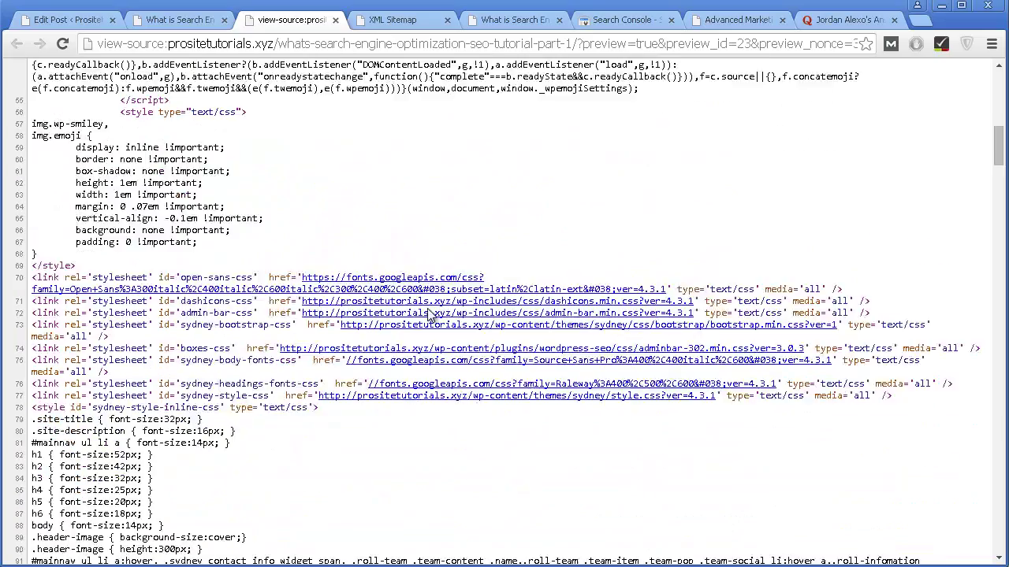
scroll(428, 307, "down", 3)
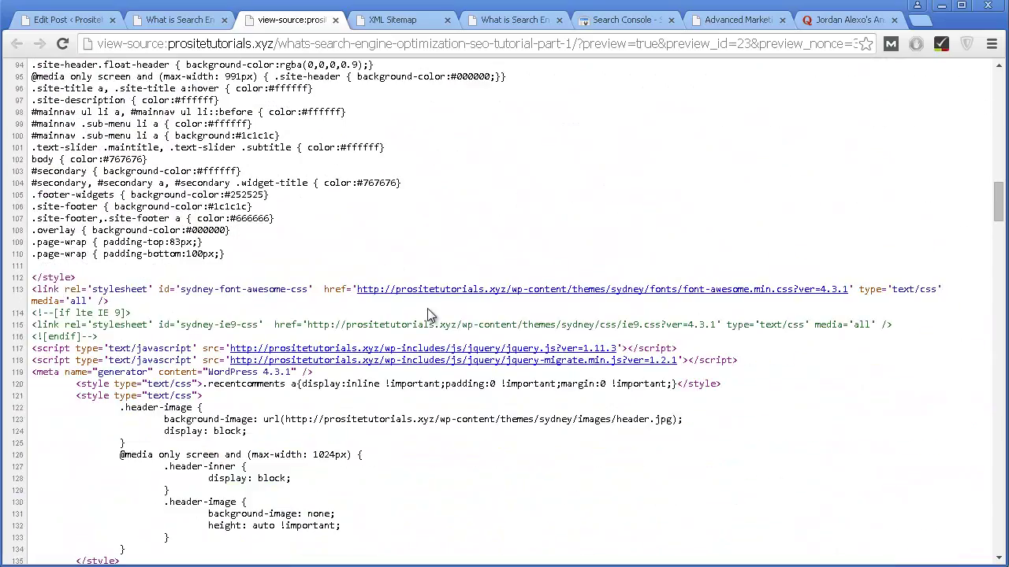
scroll(428, 315, "down", 7)
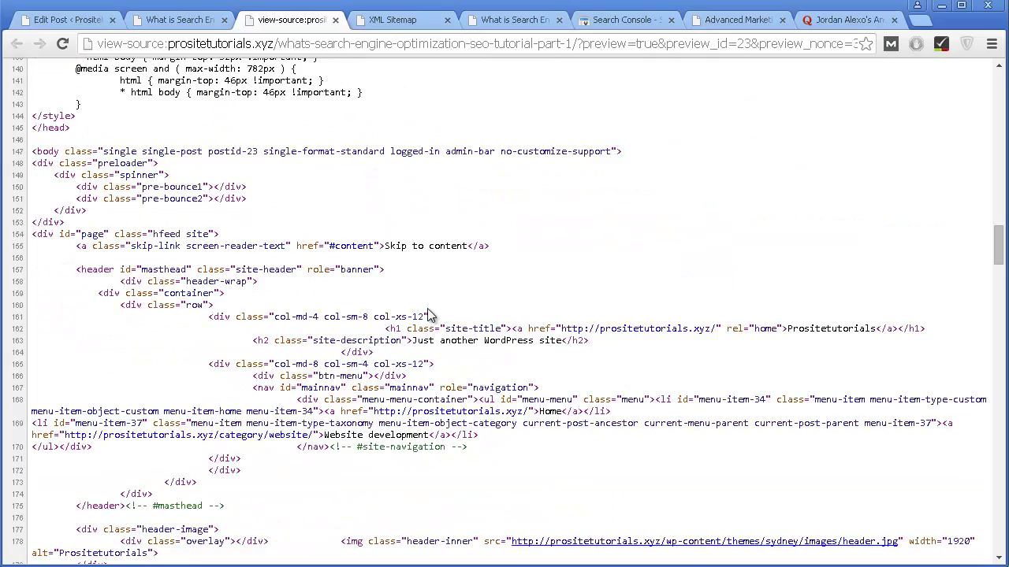
scroll(428, 316, "down", 7)
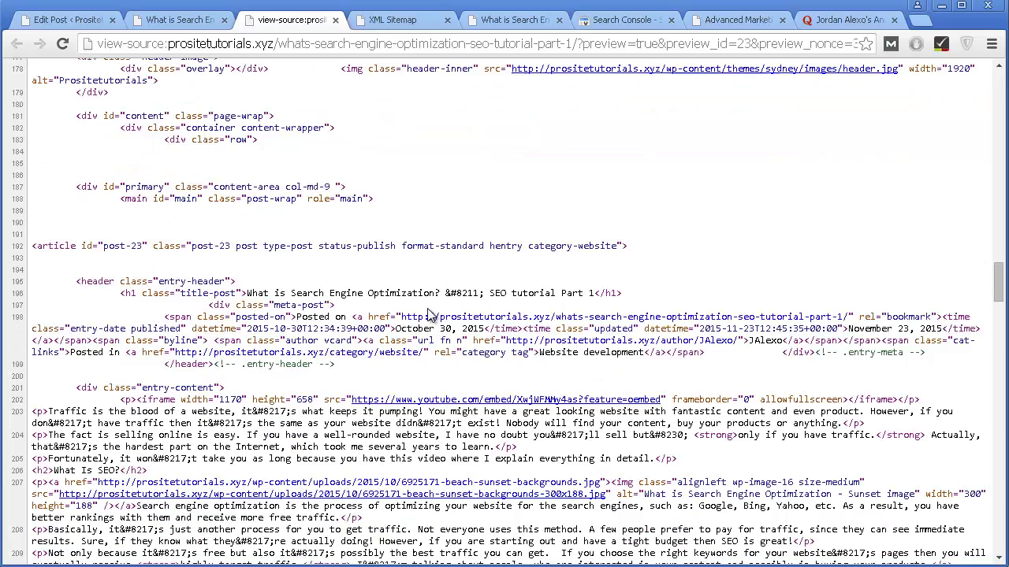
scroll(430, 314, "down", 7)
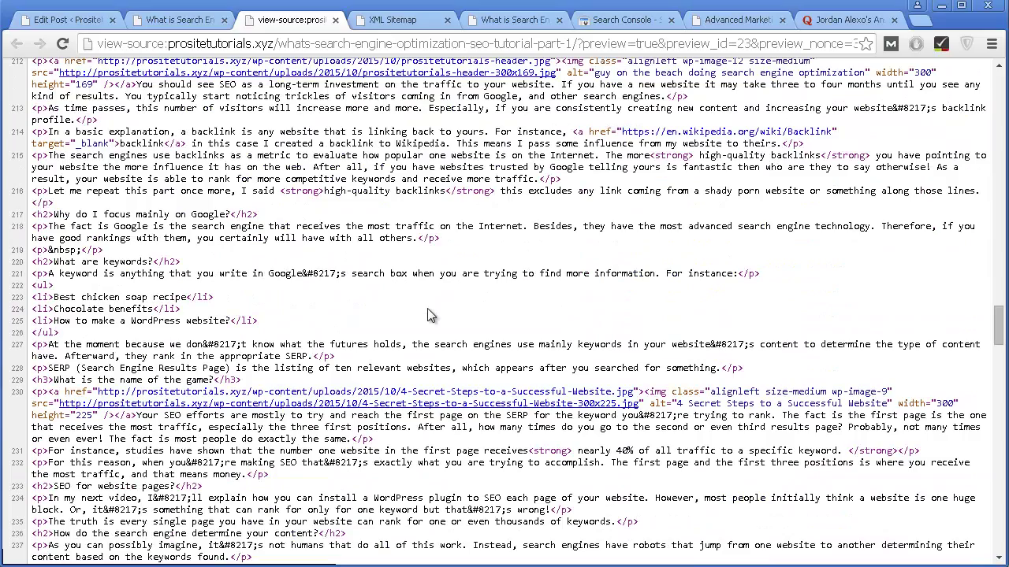
scroll(427, 314, "down", 1)
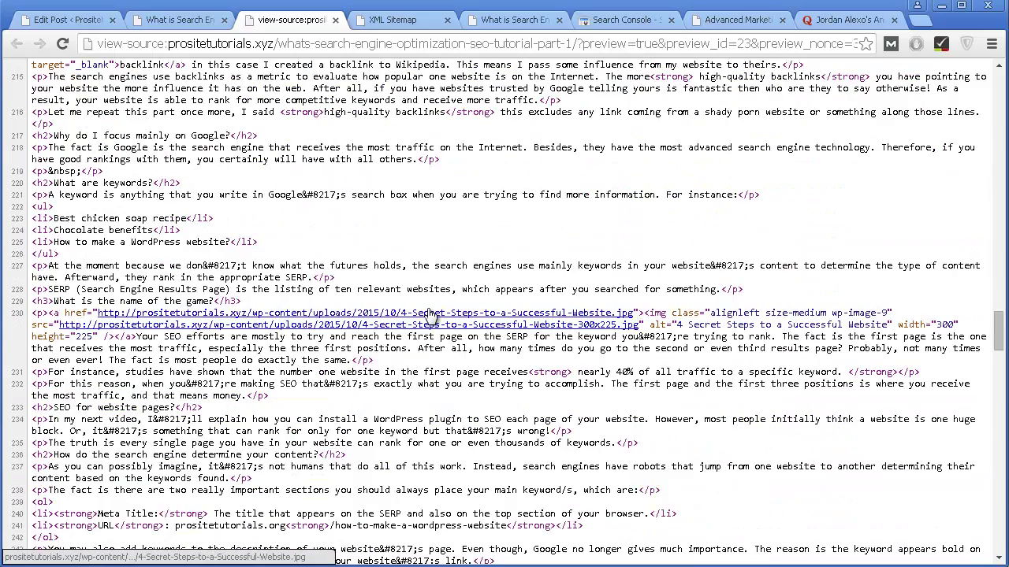
Locate the post title in the page source and highlight its complete h1 element.
scroll(429, 315, "up", 6)
scroll(394, 323, "down", 1)
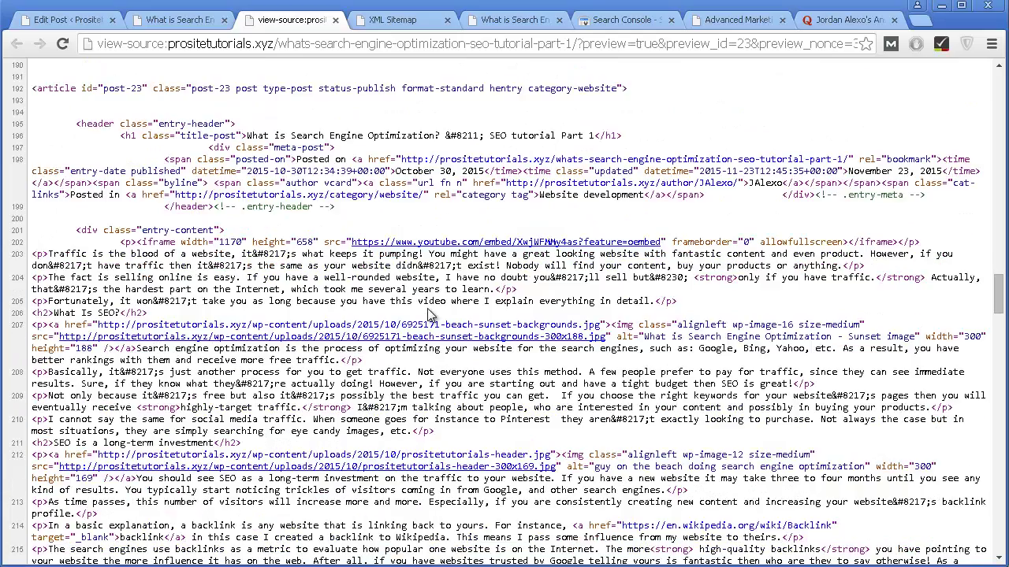
scroll(378, 327, "up", 1)
scroll(340, 334, "up", 1)
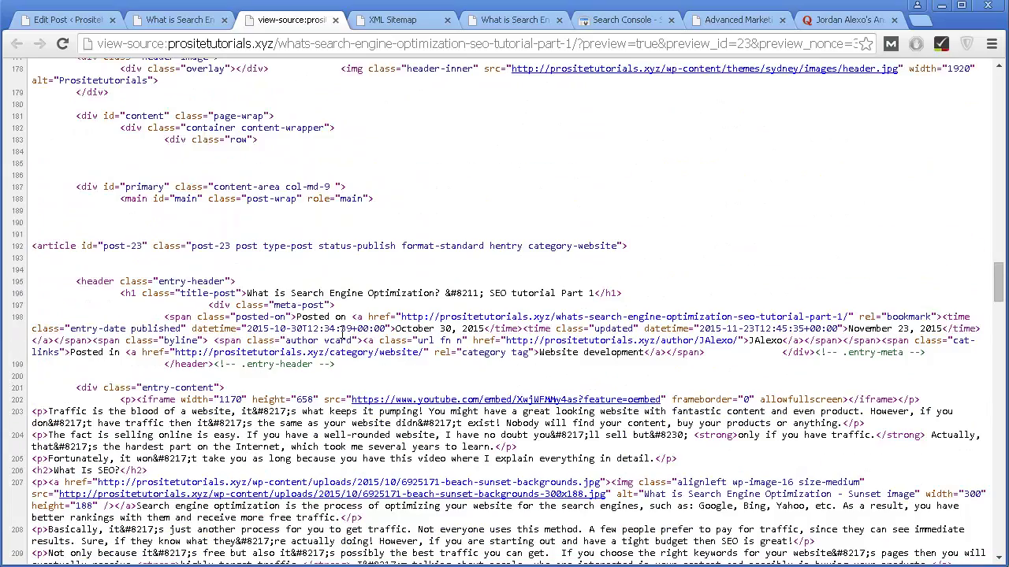
left_click_drag(110, 295, 634, 282)
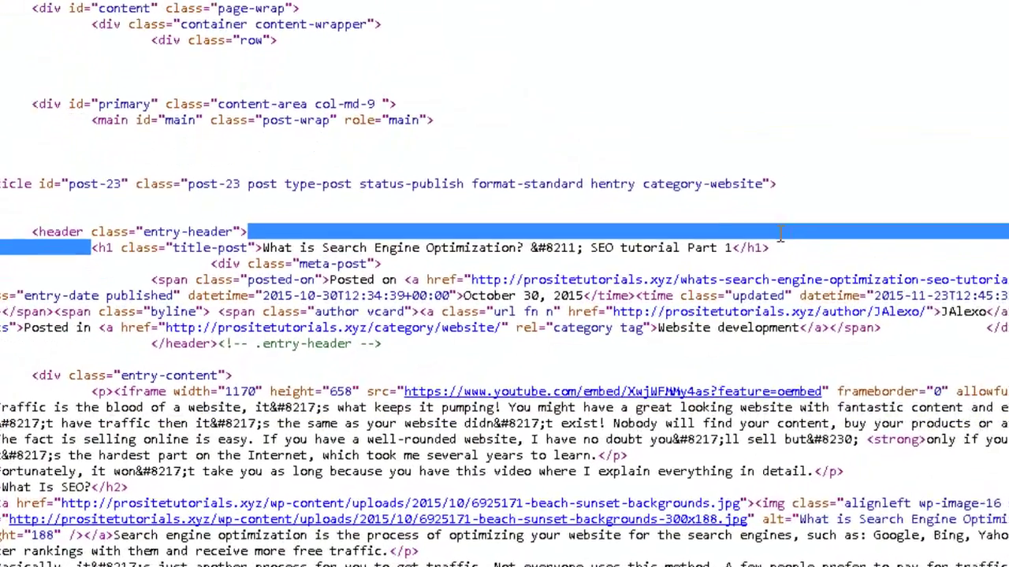
left_click_drag(780, 232, 805, 242)
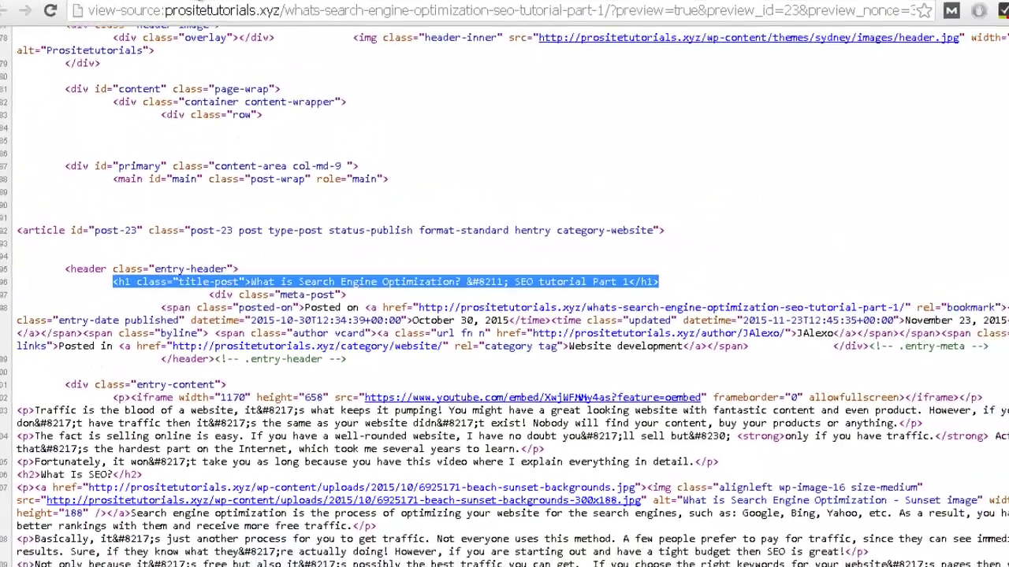
Return to the post preview and examine the section subheadings throughout the article for related keywords, ending back at the title.
left_click(180, 19)
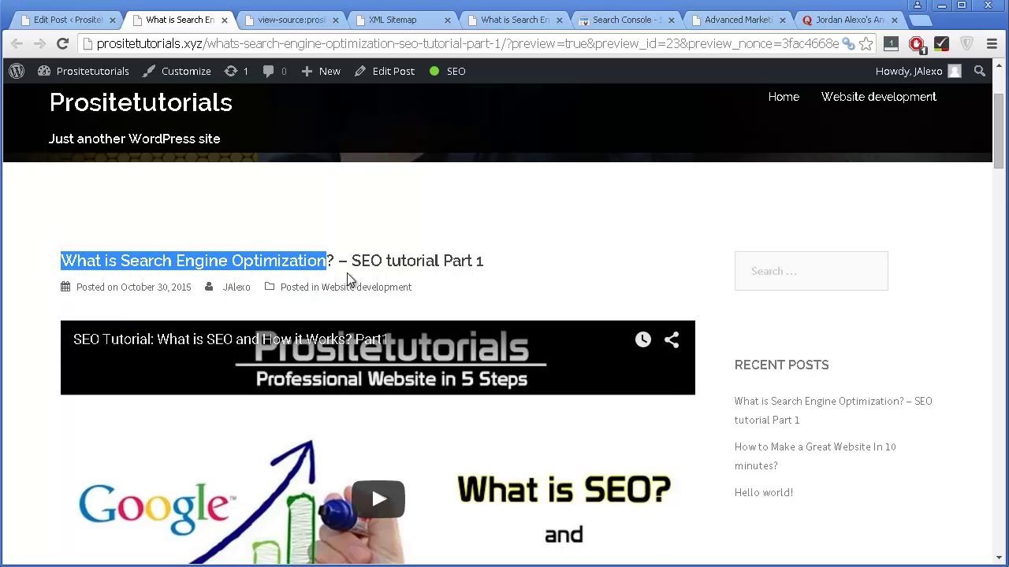
scroll(386, 286, "down", 6)
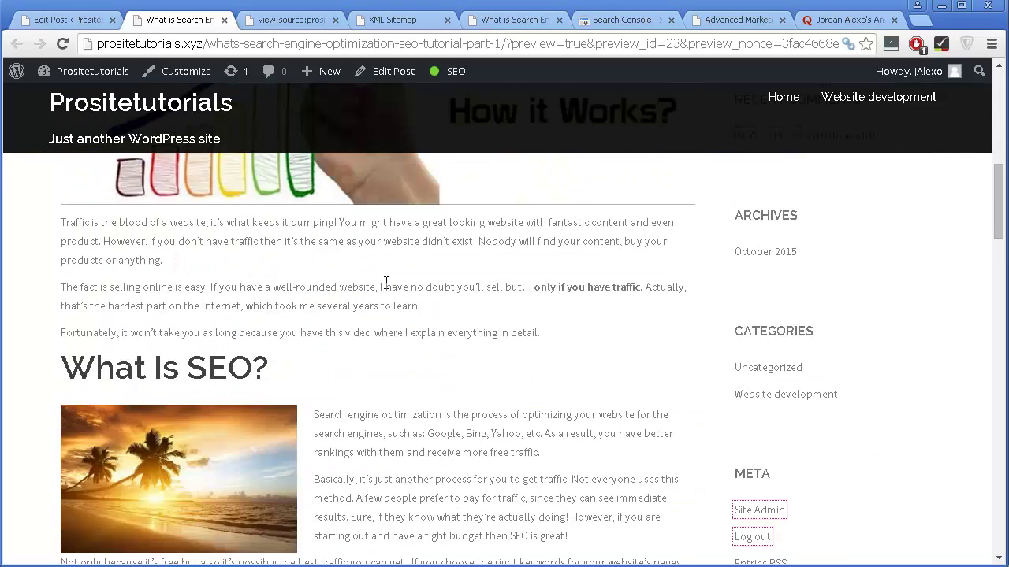
scroll(386, 281, "up", 1)
scroll(387, 282, "down", 7)
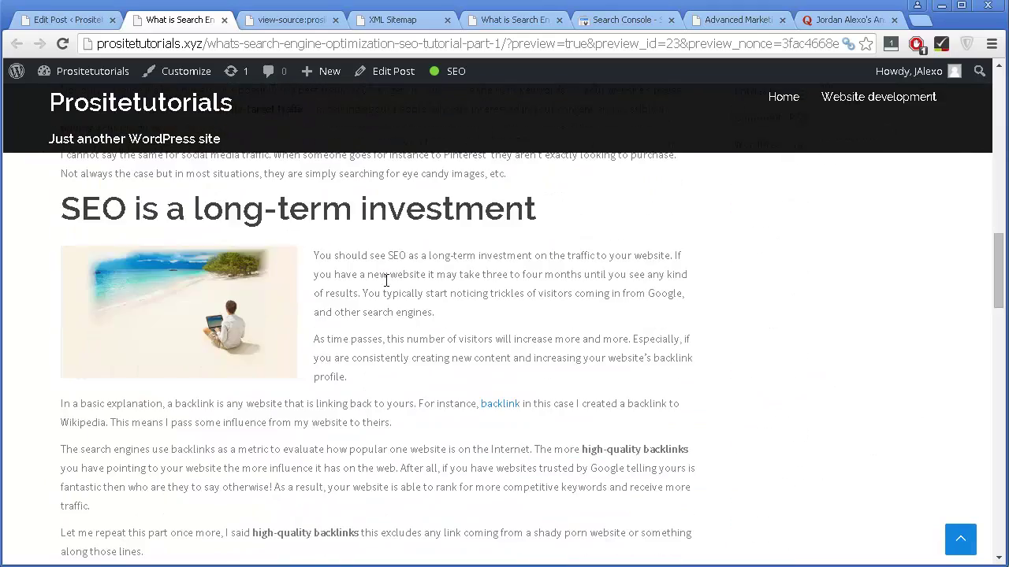
scroll(456, 317, "down", 4)
scroll(455, 317, "up", 8)
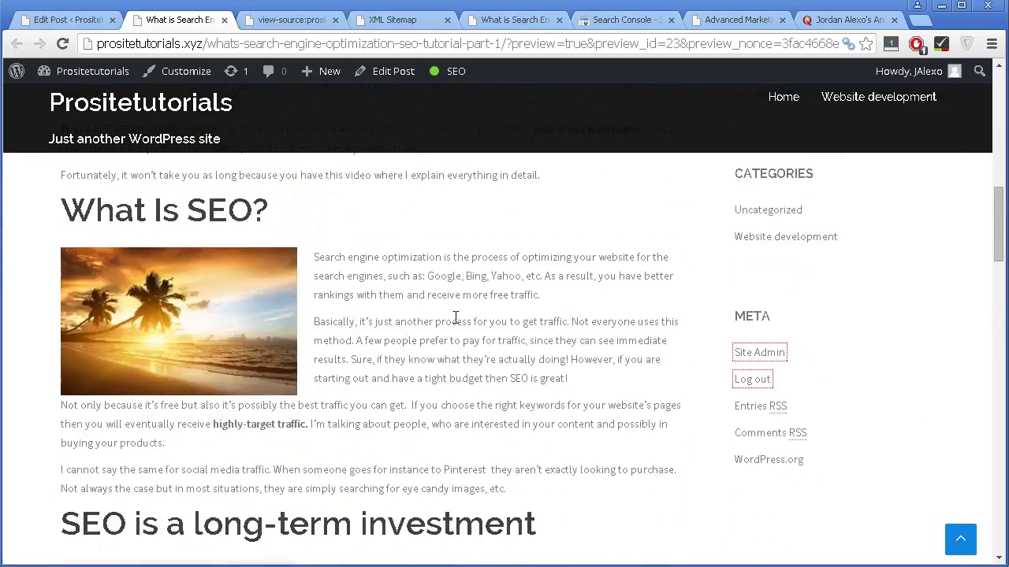
scroll(455, 317, "up", 2)
scroll(456, 317, "down", 3)
scroll(178, 268, "down", 2)
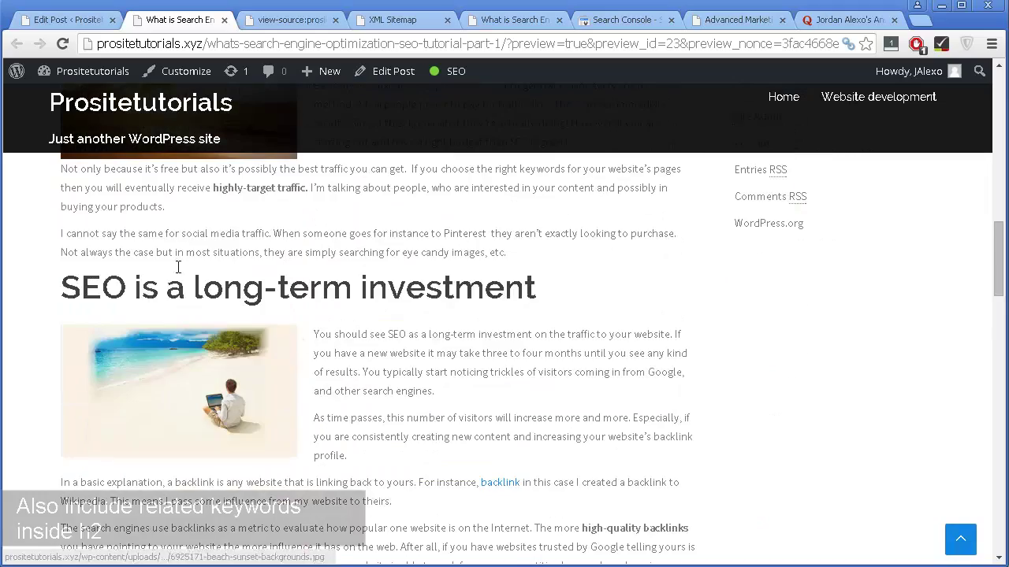
scroll(394, 272, "down", 7)
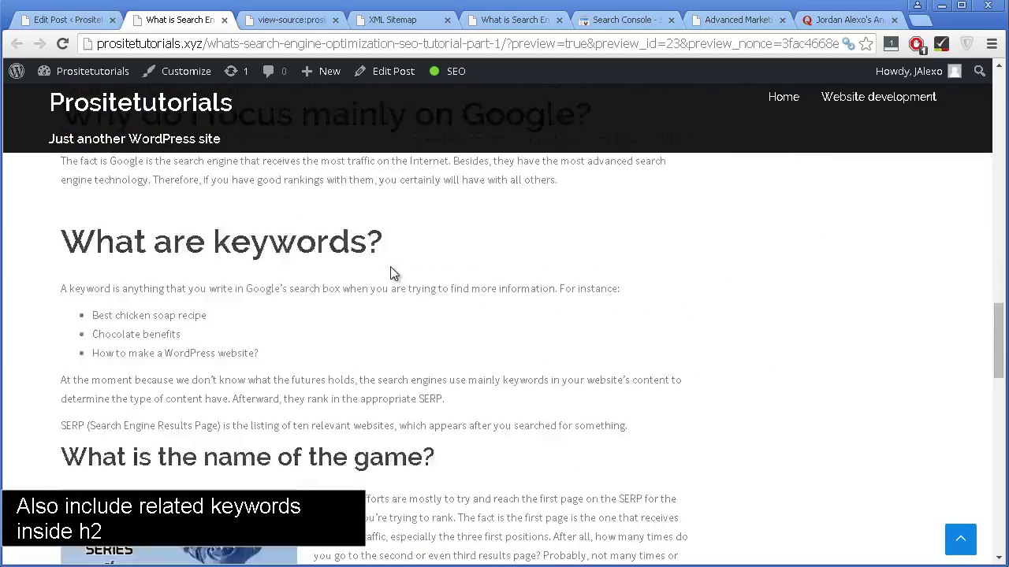
scroll(390, 266, "down", 13)
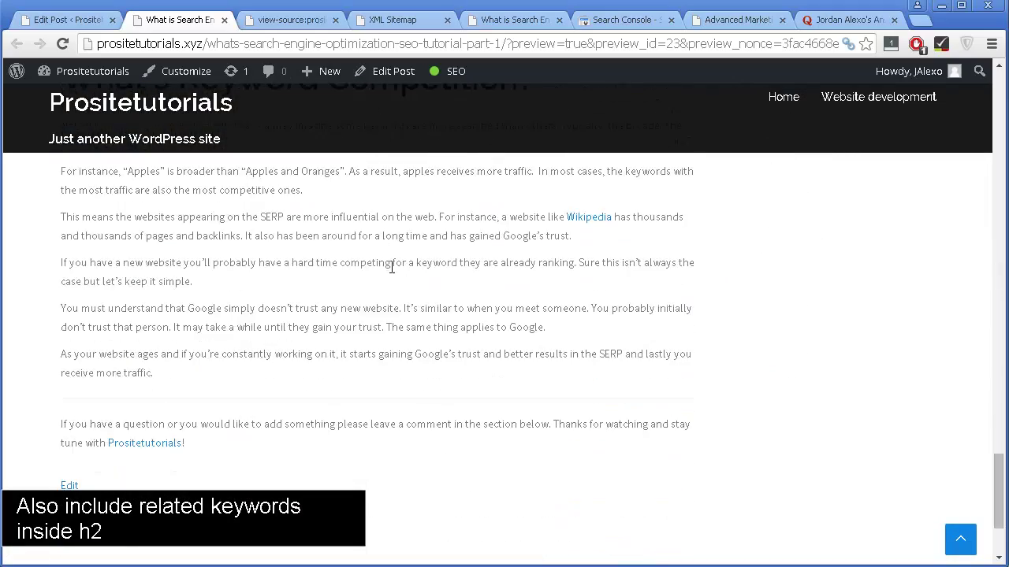
scroll(392, 268, "up", 11)
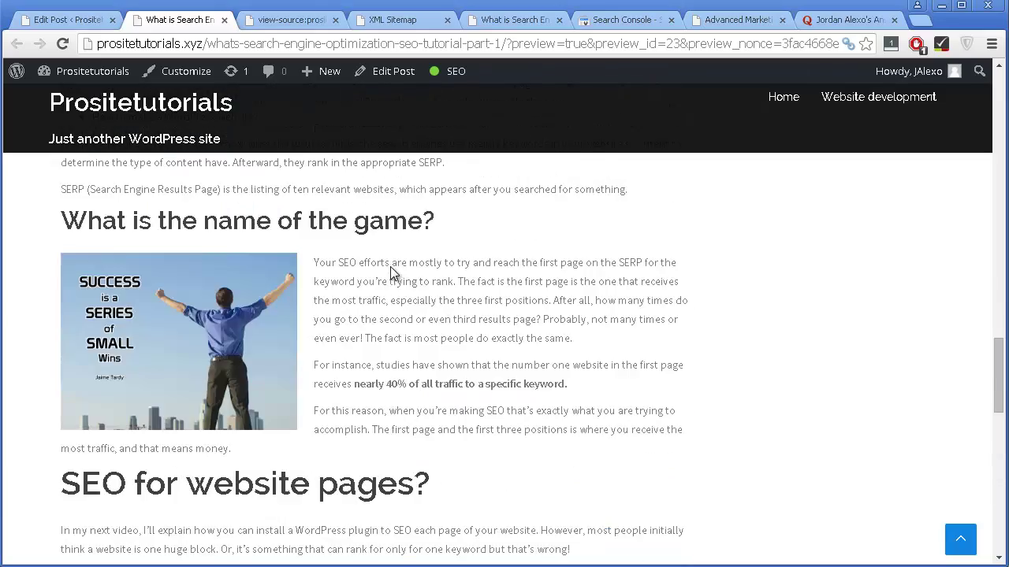
scroll(391, 271, "up", 10)
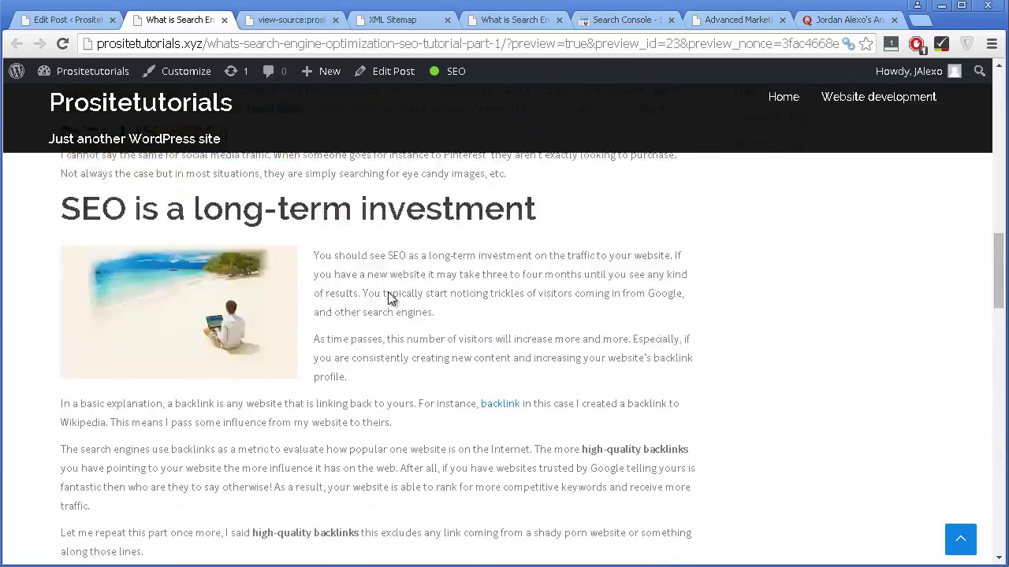
scroll(391, 300, "up", 7)
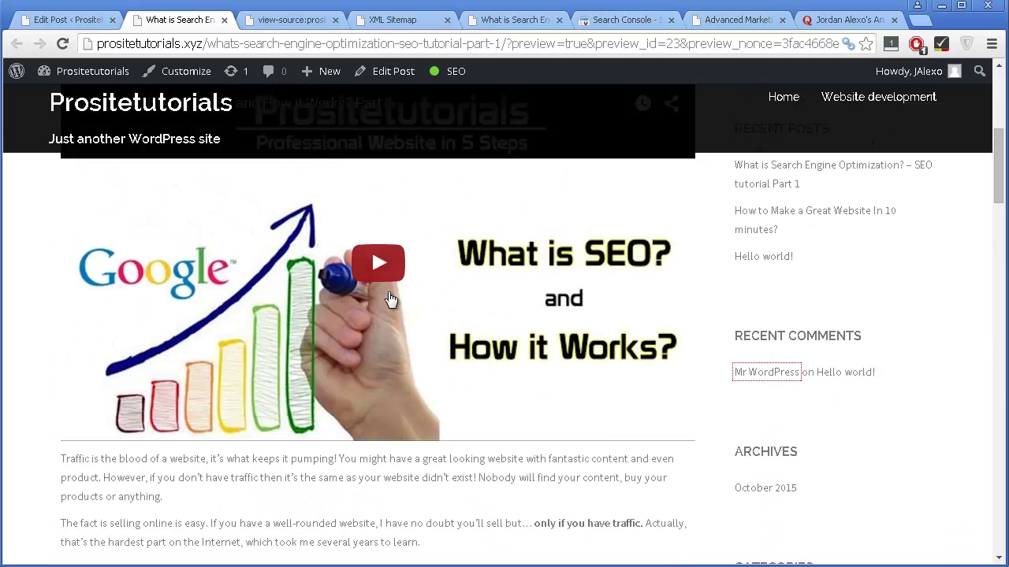
scroll(392, 300, "up", 1)
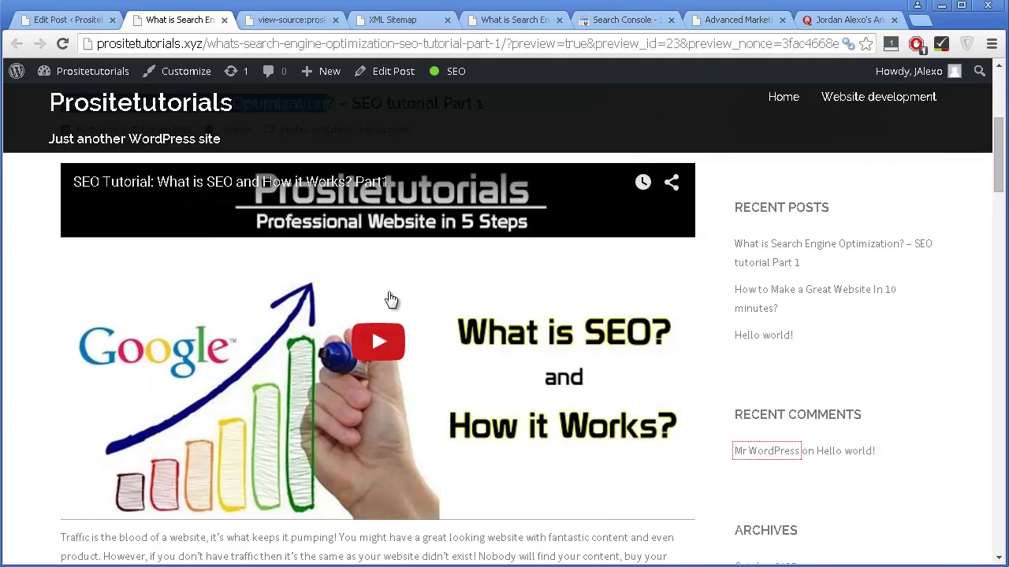
scroll(391, 299, "up", 3)
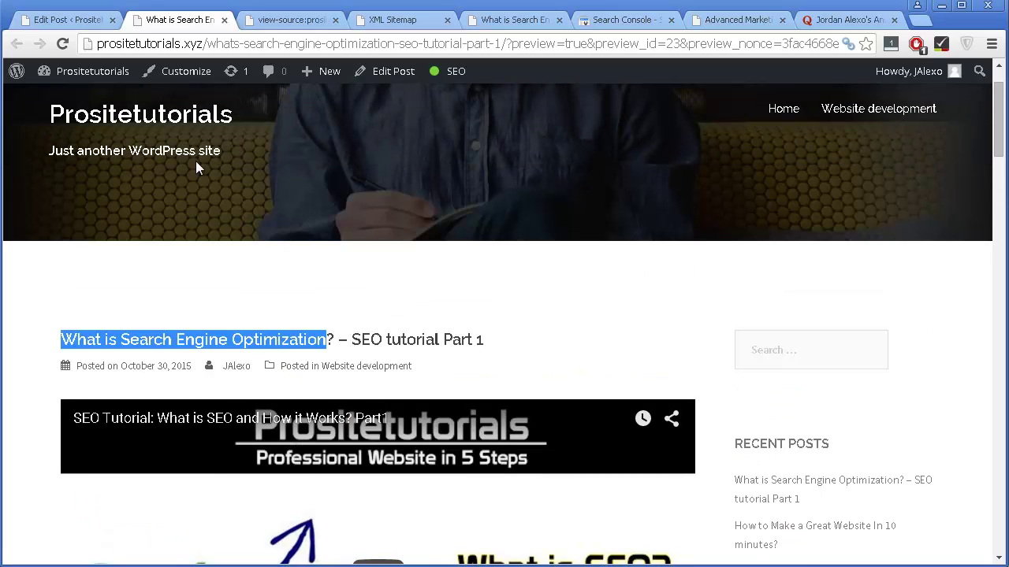
Return to the post editor and highlight the complete post title.
left_click(67, 19)
scroll(691, 354, "up", 2)
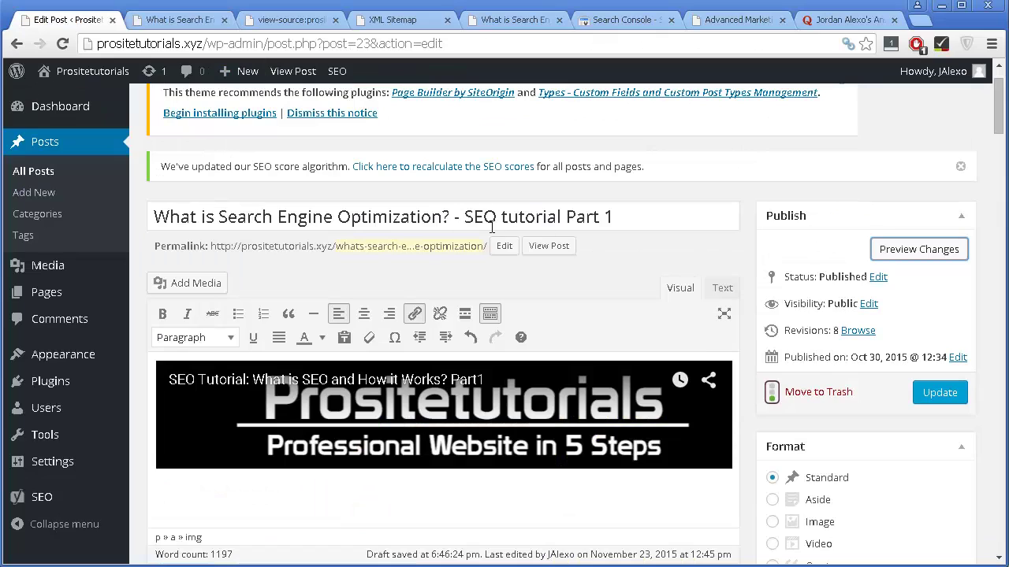
left_click_drag(607, 210, 149, 220)
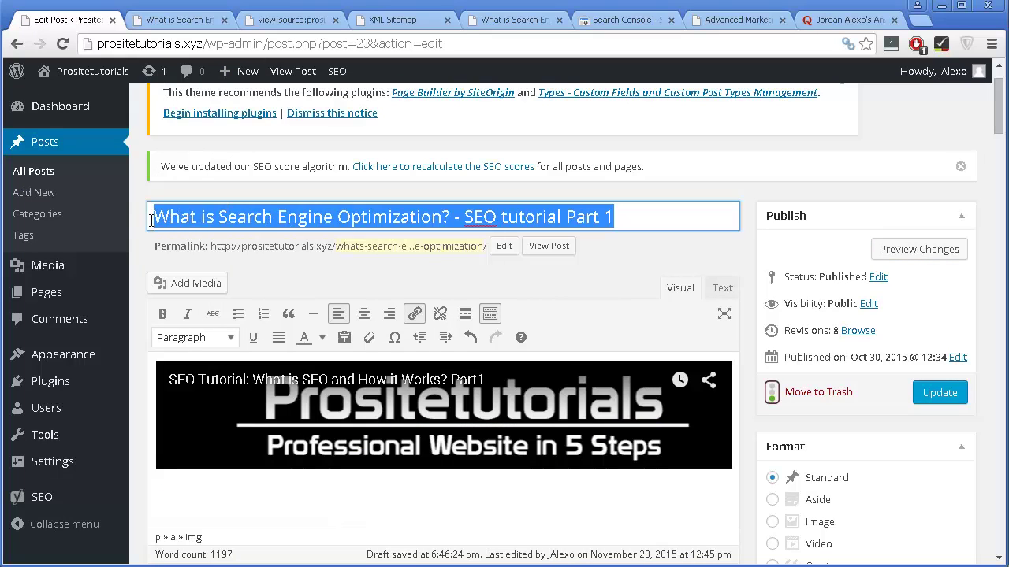
Read down the post content to the linked word "backlink" in the "SEO is a long-term investment" section.
scroll(288, 276, "down", 5)
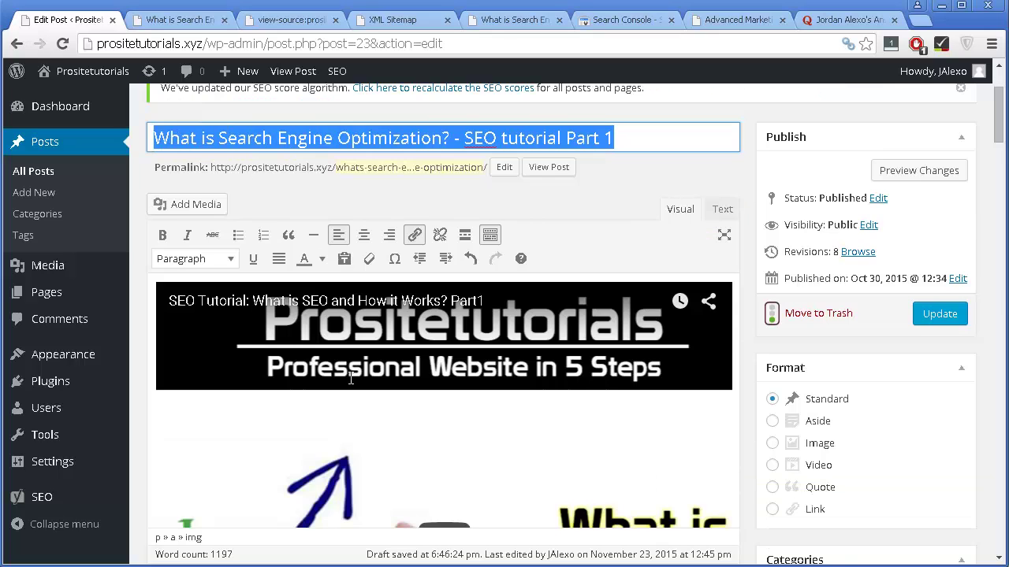
scroll(349, 377, "down", 8)
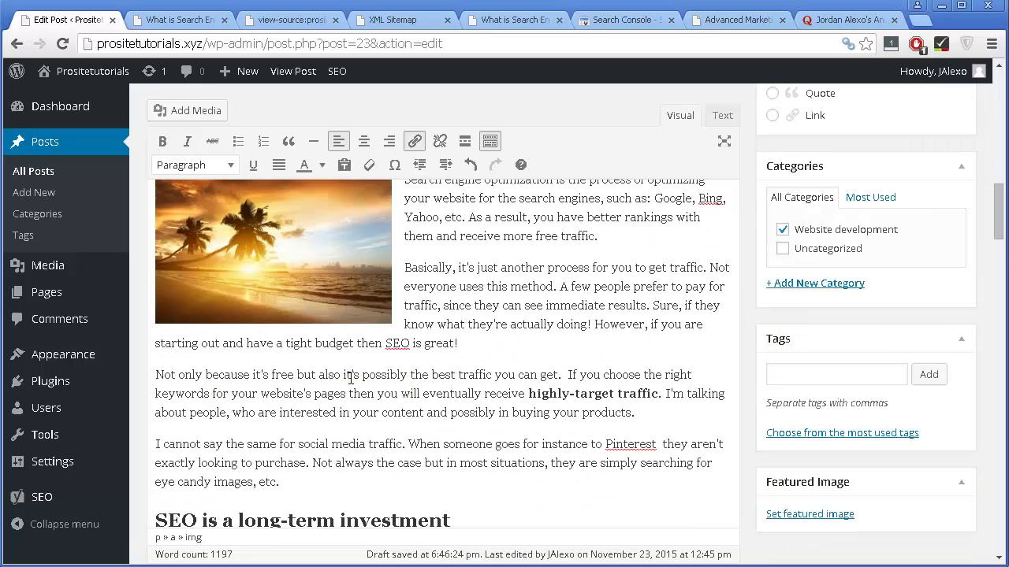
scroll(355, 382, "down", 3)
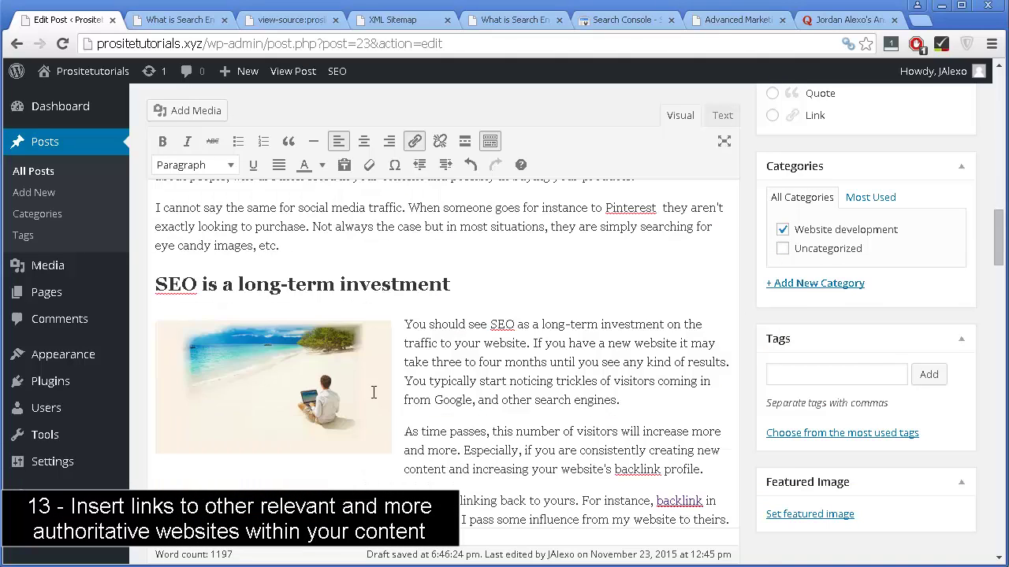
scroll(373, 393, "down", 2)
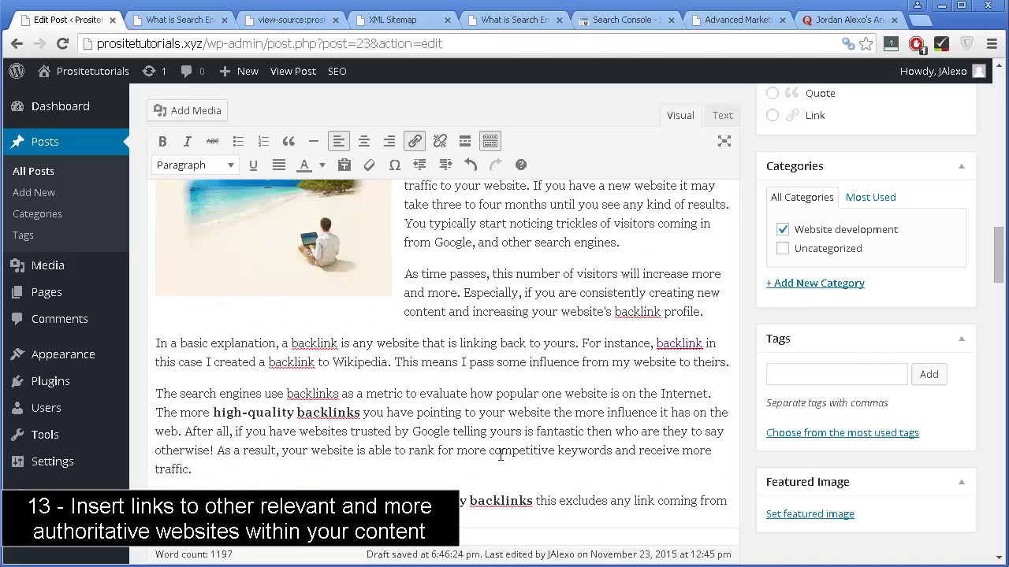
scroll(508, 473, "down", 1)
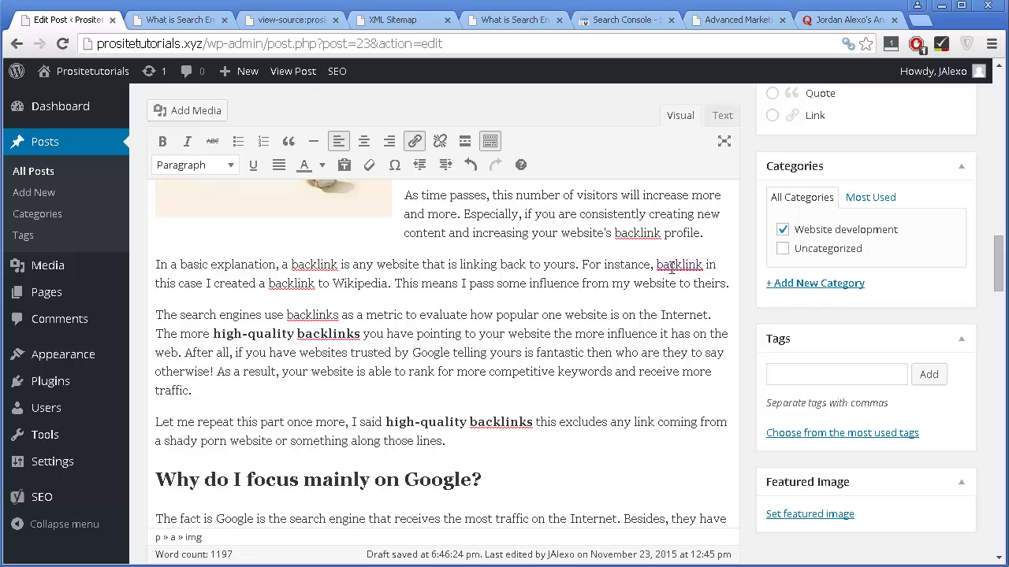
In the post preview, open the "backlink" link in a new tab and view the Wikipedia article it points to.
left_click(299, 75)
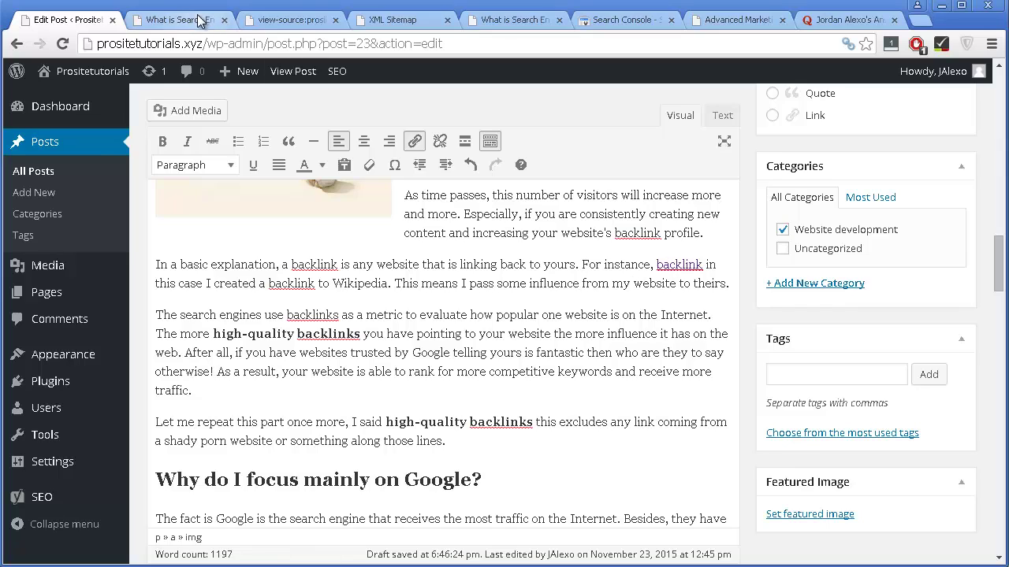
scroll(565, 301, "down", 8)
scroll(564, 315, "down", 5)
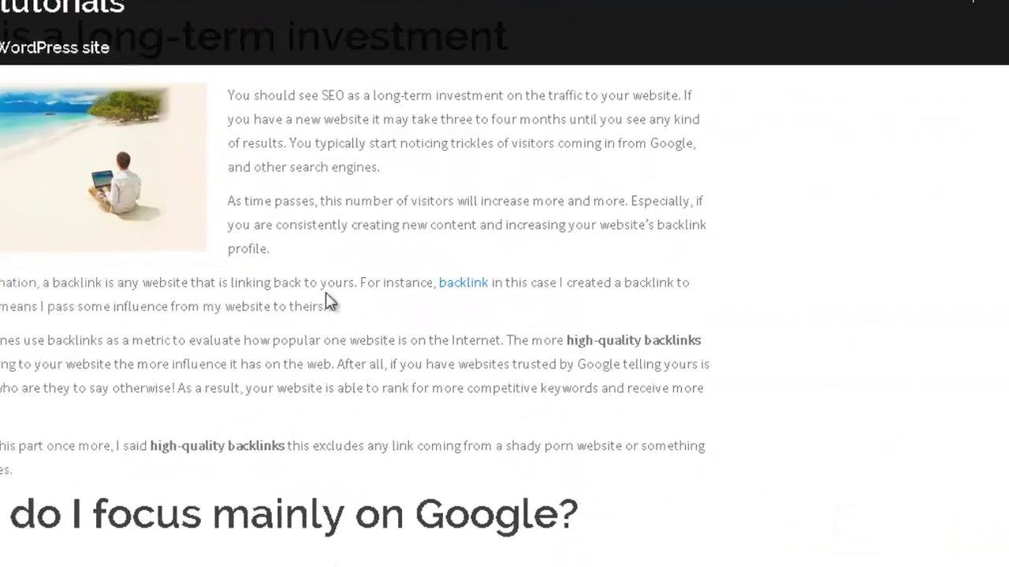
right_click(469, 283)
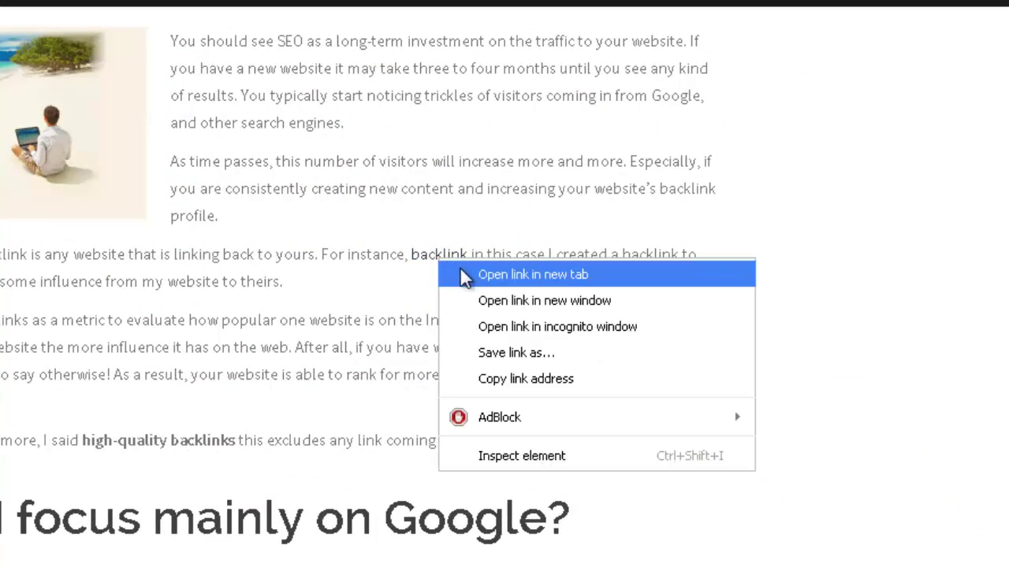
left_click(533, 274)
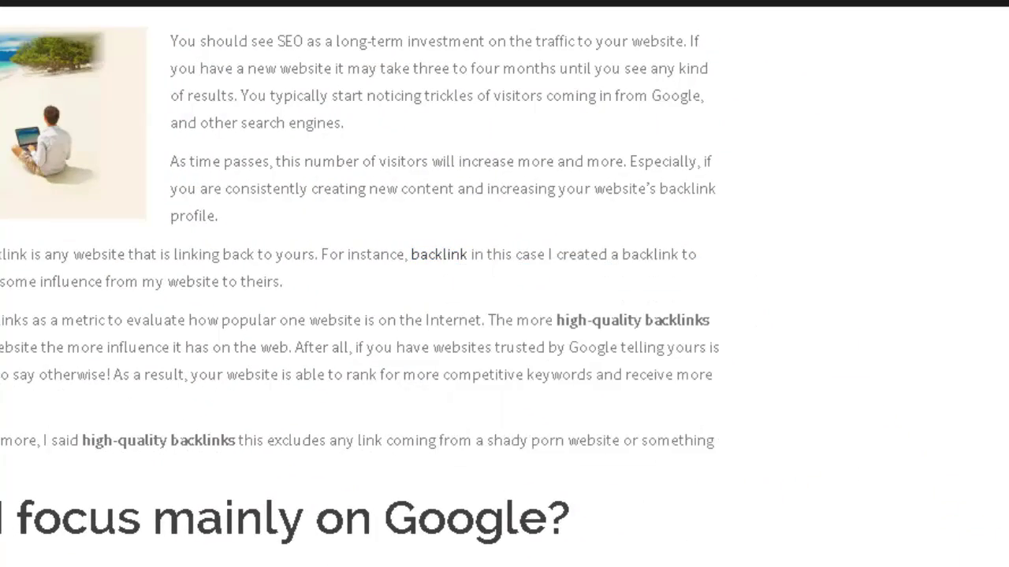
left_click(359, 19)
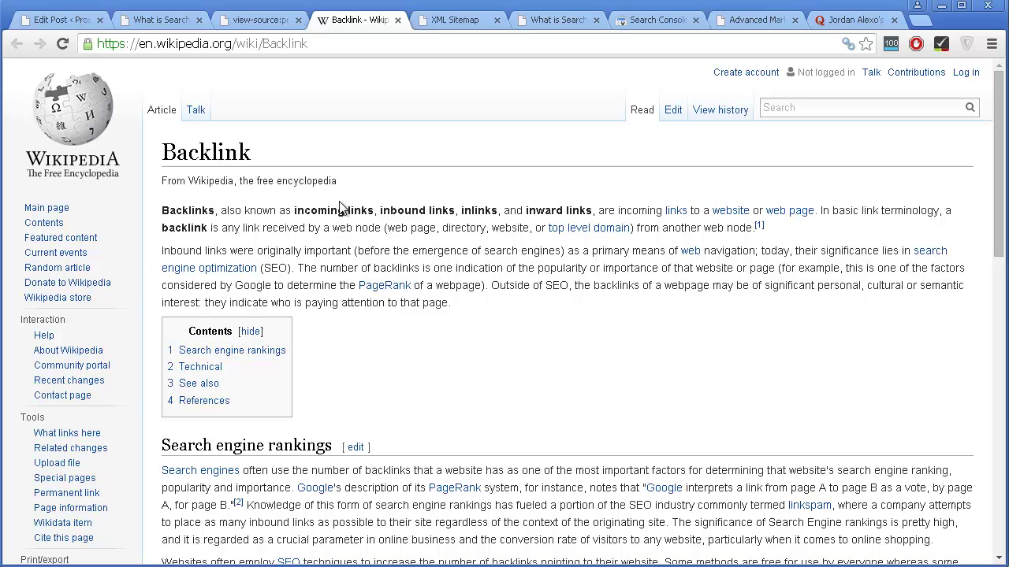
Look through the post in the editor, then in the preview down to its closing paragraph, for links to the author's own site.
left_click(79, 19)
scroll(275, 183, "down", 3)
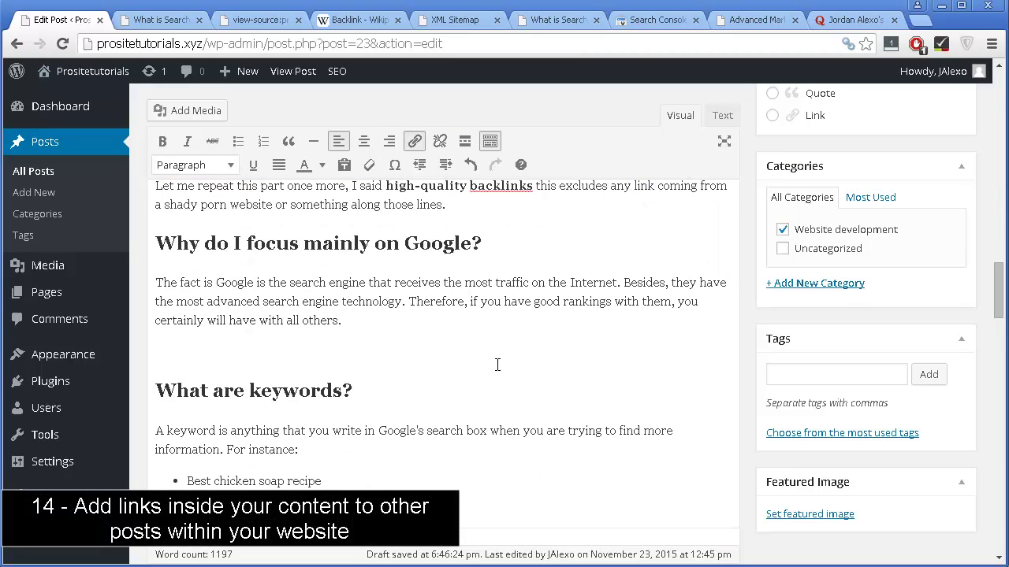
scroll(581, 394, "down", 4)
scroll(561, 372, "down", 8)
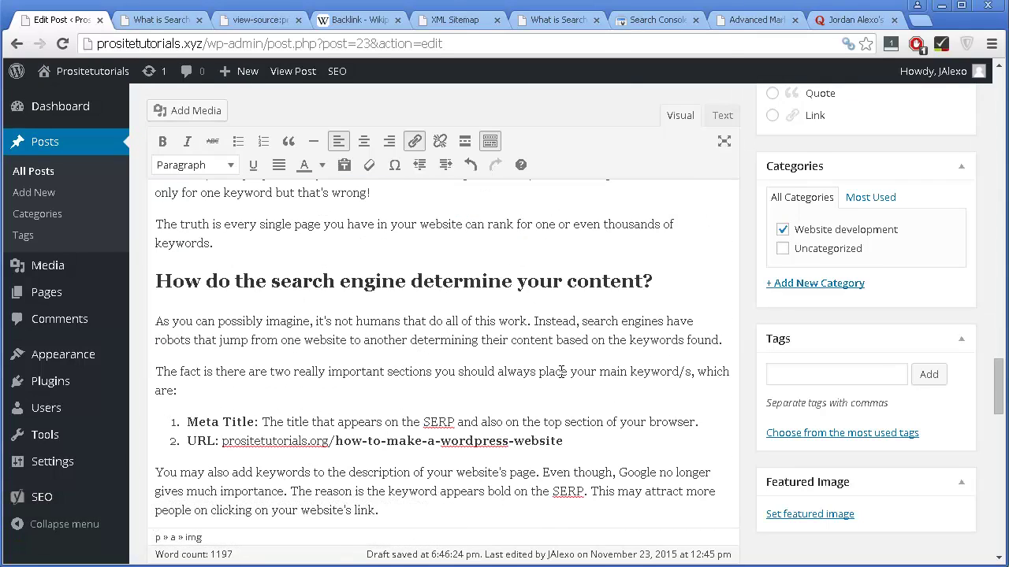
left_click(154, 23)
scroll(463, 234, "down", 1)
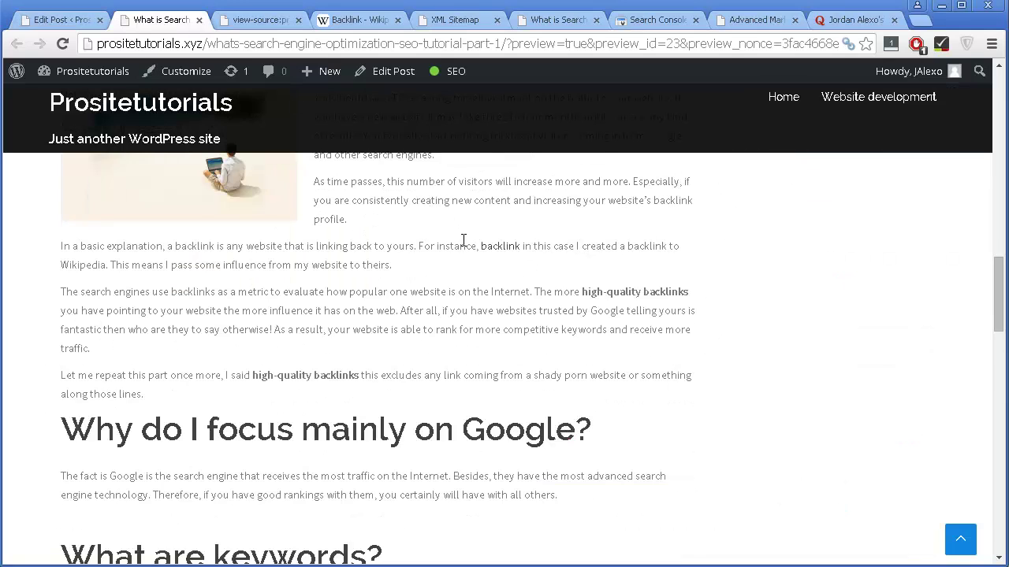
scroll(463, 234, "down", 1)
scroll(464, 244, "down", 18)
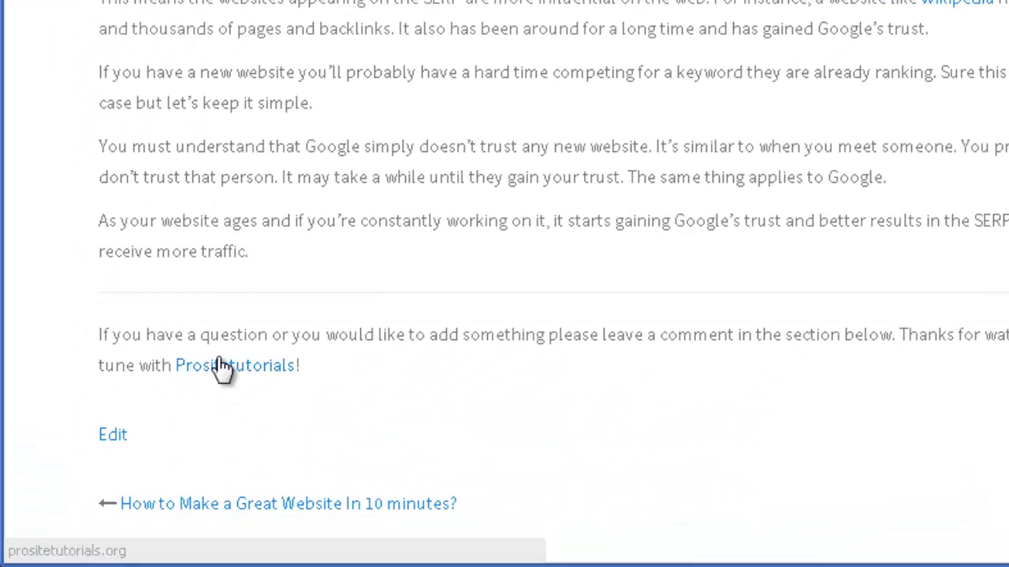
Highlight the Prositetutorials link in the closing paragraph, open it in a new tab and look through the site's list of posts.
left_click_drag(176, 372, 303, 364)
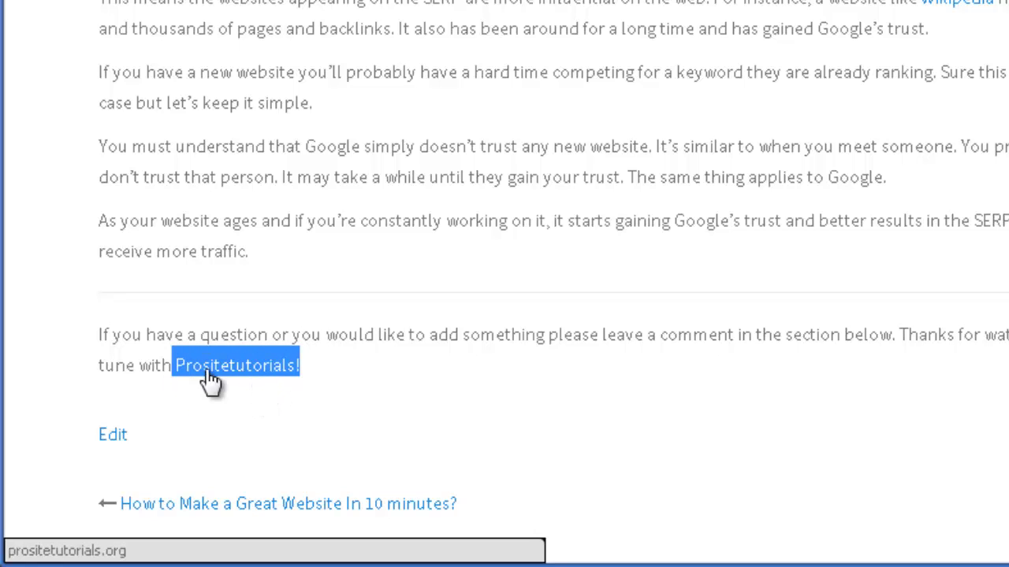
right_click(256, 369)
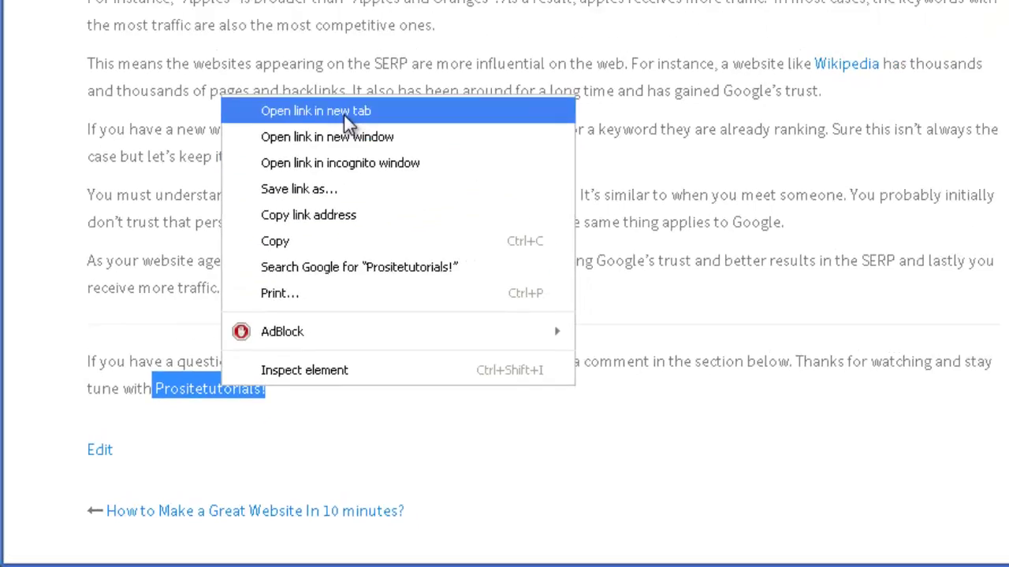
left_click(343, 114)
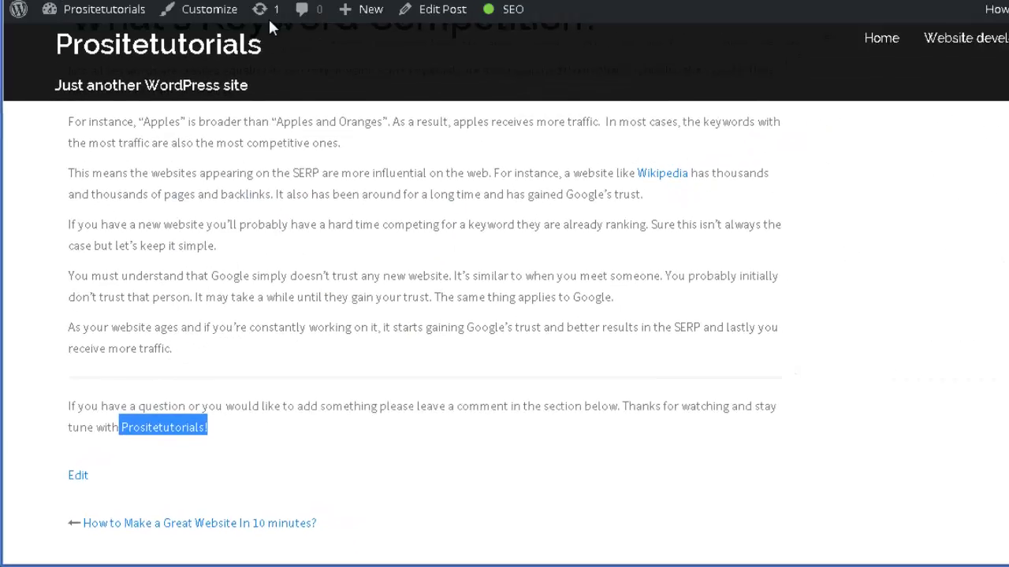
left_click(239, 26)
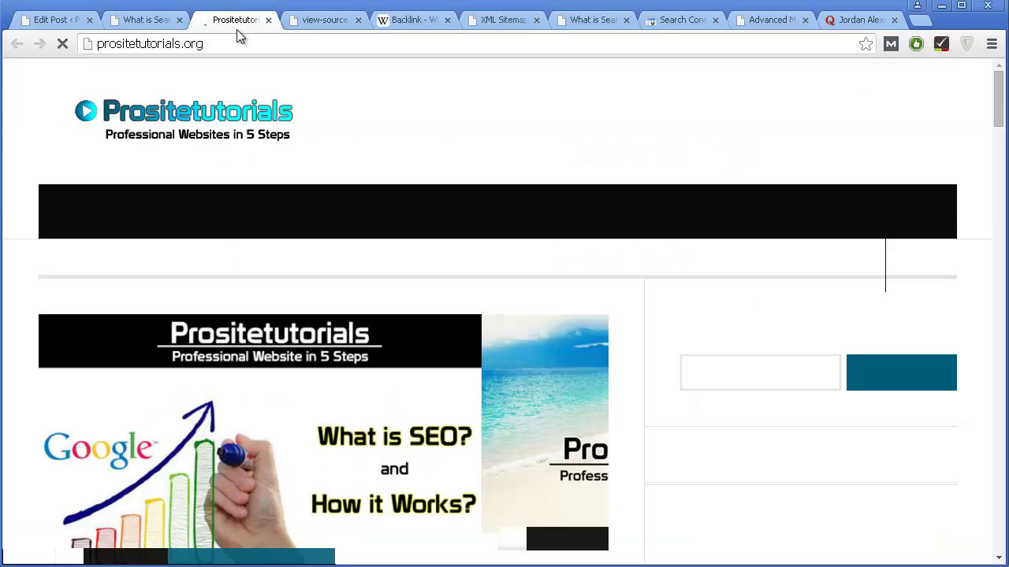
scroll(378, 181, "down", 7)
scroll(380, 185, "down", 4)
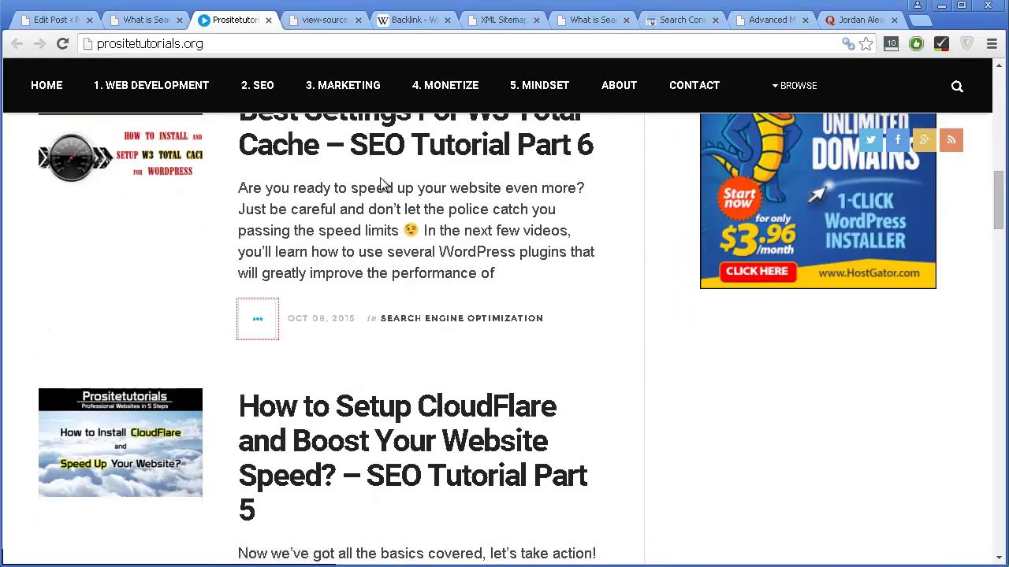
Return to the post preview and examine the sections between the closing paragraph and "What are keywords?" for internal linking.
left_click(140, 23)
scroll(544, 364, "up", 6)
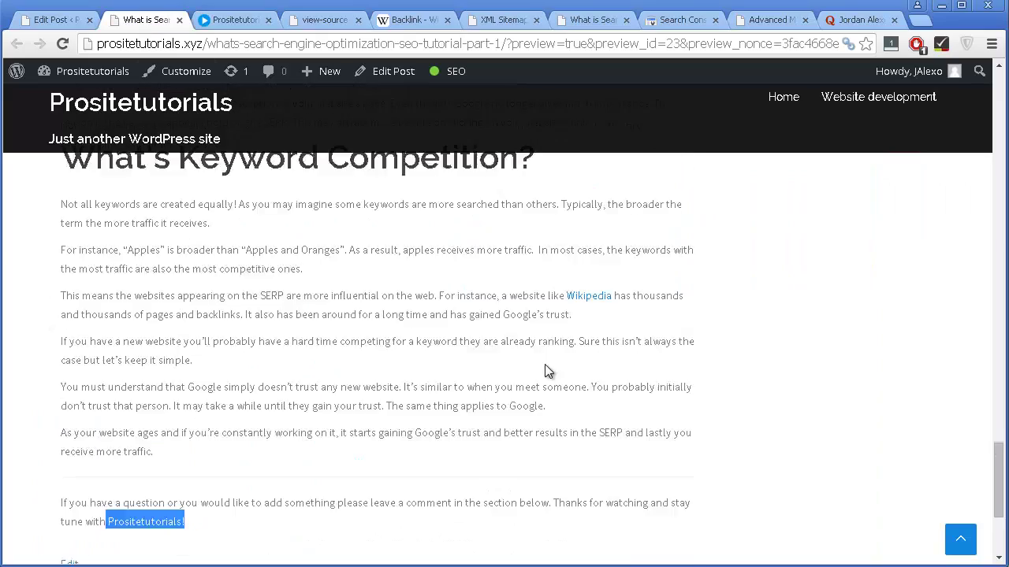
scroll(590, 457, "up", 3)
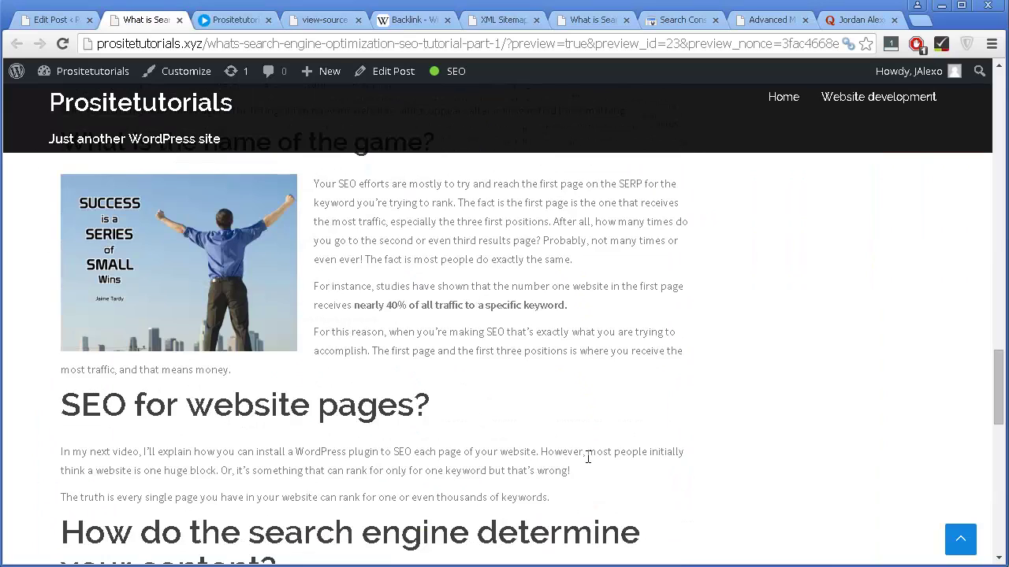
scroll(590, 456, "down", 6)
scroll(589, 456, "down", 2)
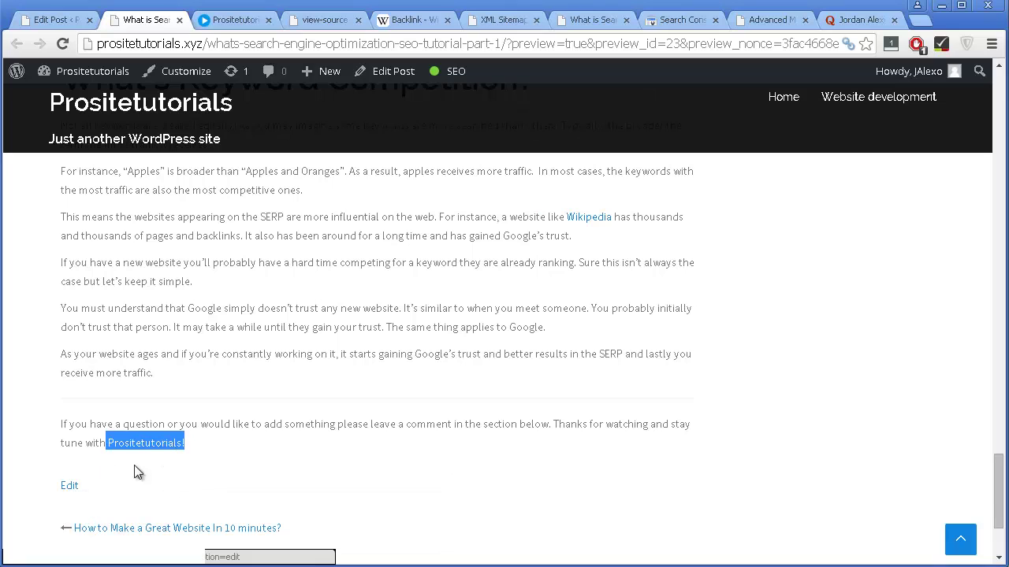
scroll(182, 414, "up", 1)
scroll(183, 415, "up", 2)
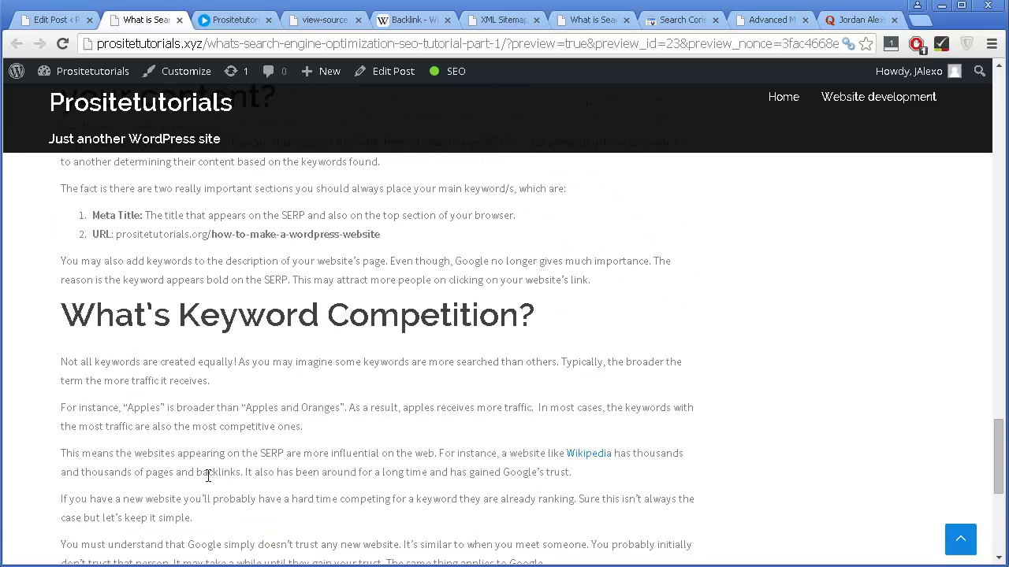
scroll(207, 409, "down", 4)
scroll(95, 390, "up", 1)
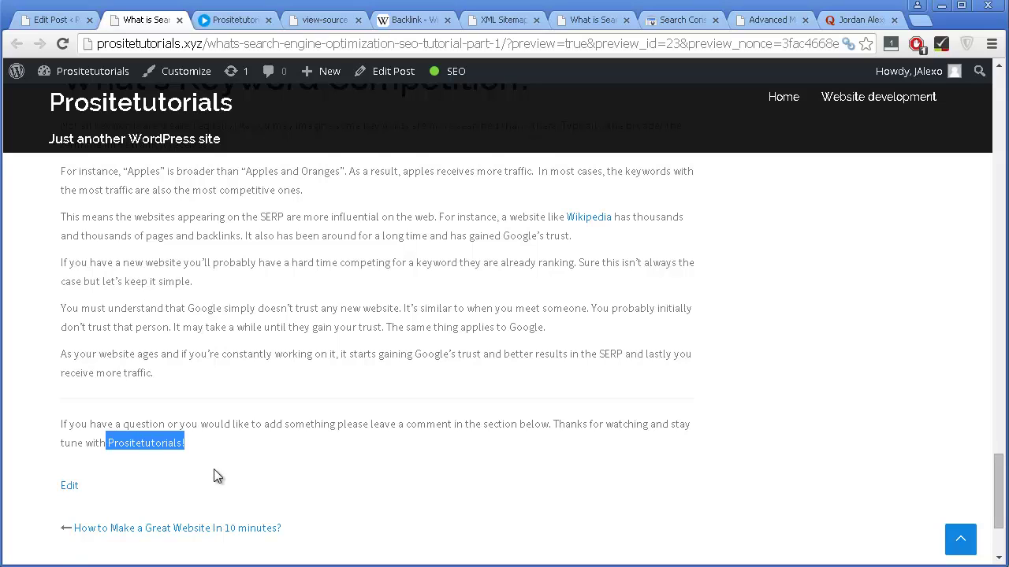
scroll(302, 472, "up", 5)
scroll(328, 453, "up", 6)
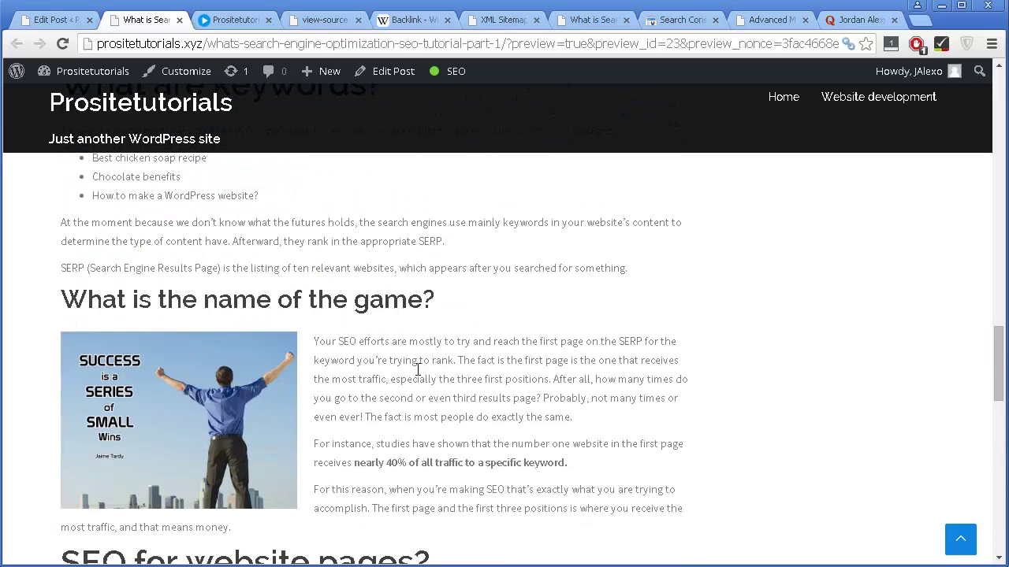
scroll(416, 370, "up", 2)
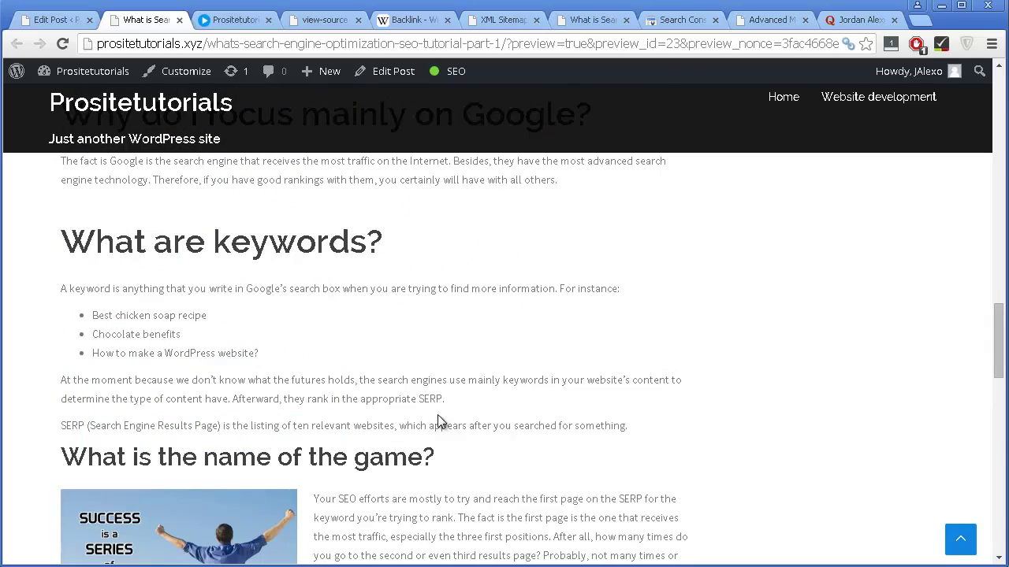
scroll(439, 423, "up", 1)
Return to the post editor and review the Yoast SEO content analysis for the focus keyword "what is search engine optimization".
left_click(45, 21)
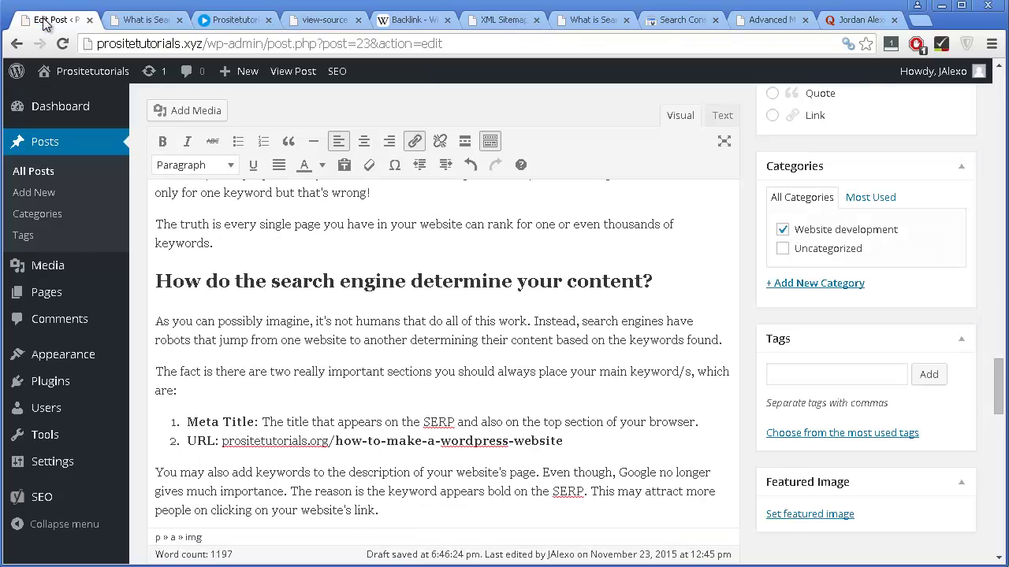
scroll(697, 360, "down", 15)
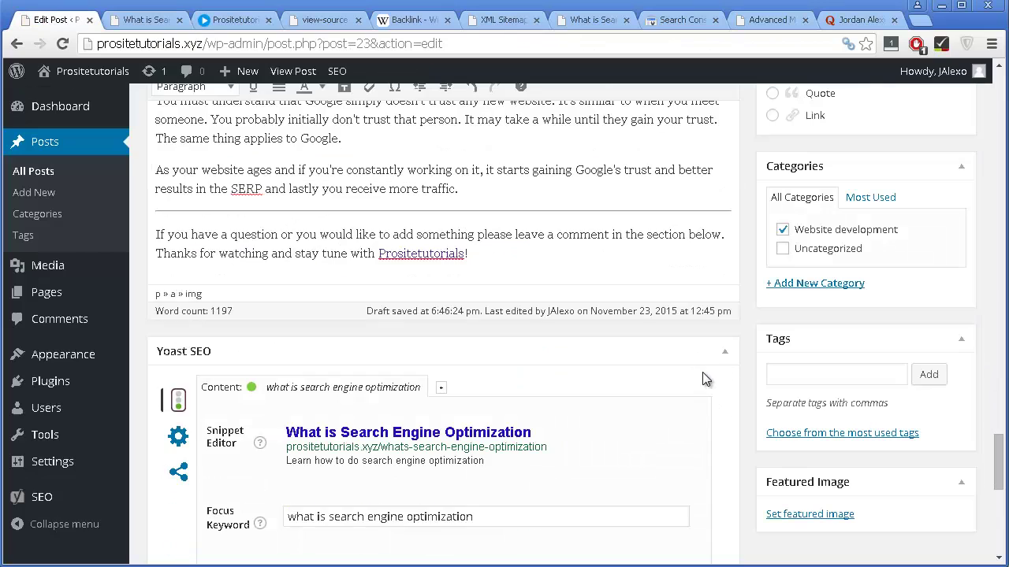
scroll(702, 368, "down", 1)
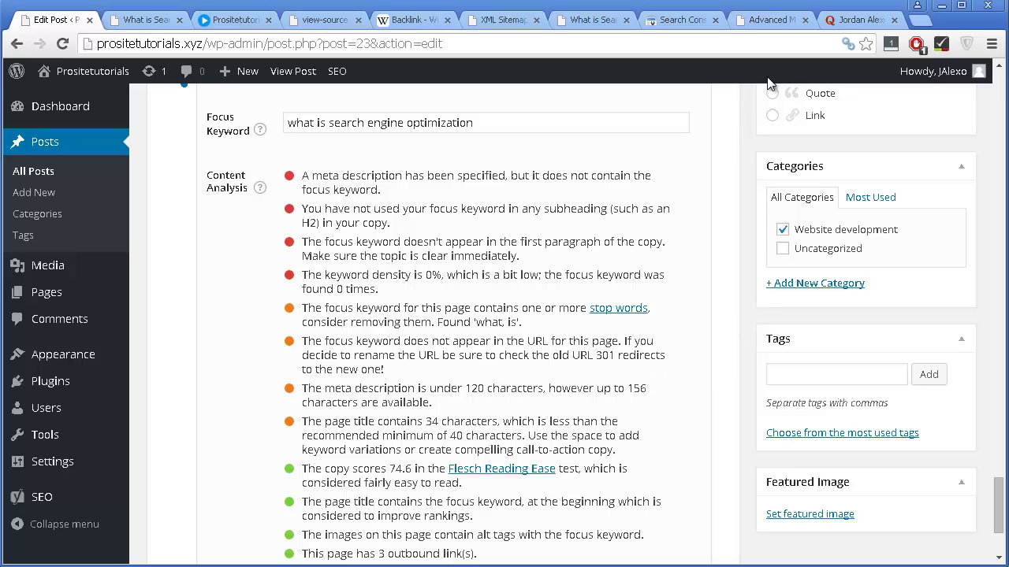
Switch to the Quora profile page and examine the list of published answers with their view counts.
left_click(834, 23)
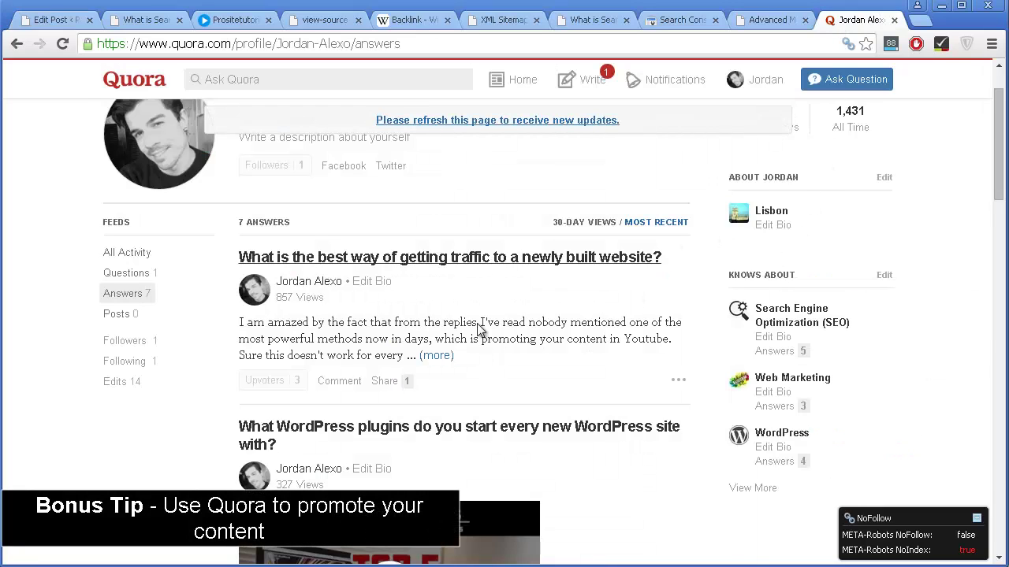
scroll(596, 281, "up", 1)
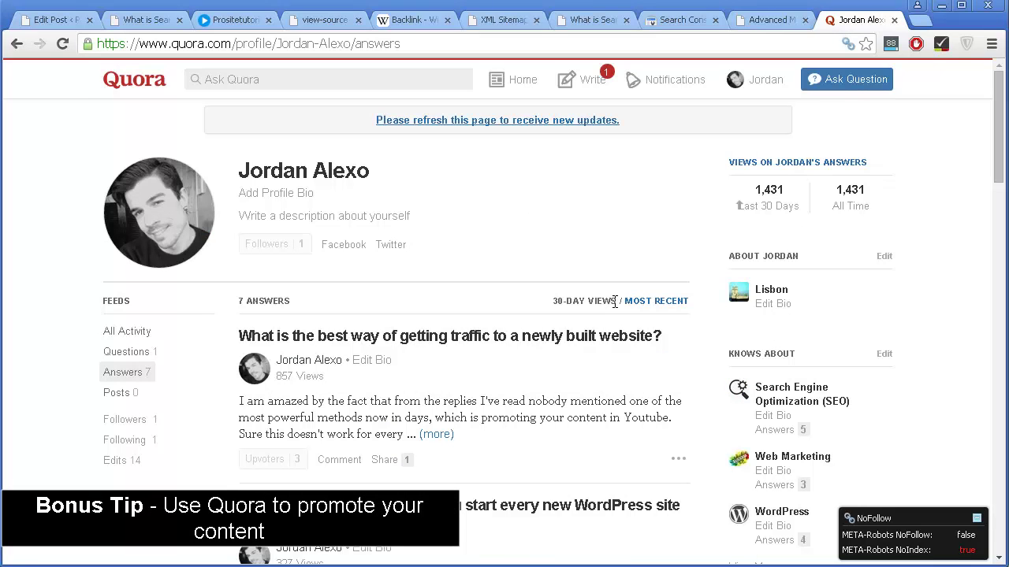
scroll(604, 407, "down", 1)
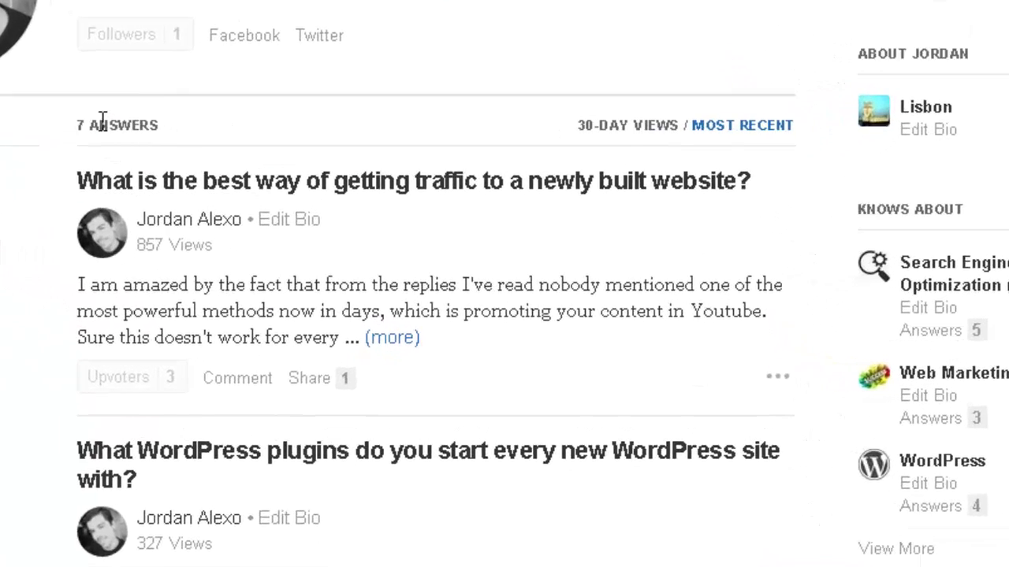
scroll(103, 118, "down", 3)
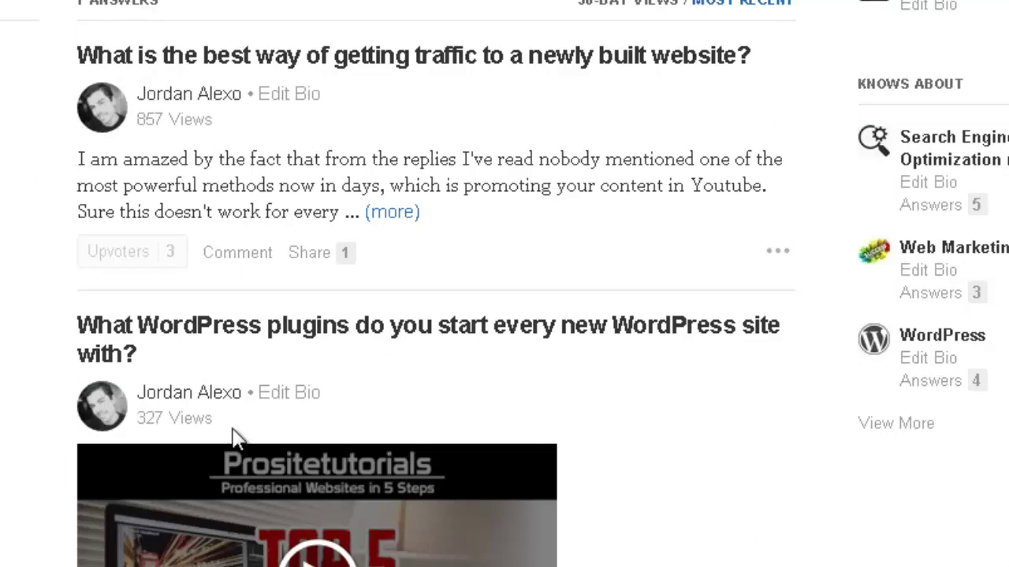
Compare the views and embedded videos of the individual Quora answers, from the website traffic question down to the WordPress SEO plugin and YouTube traffic questions.
scroll(473, 473, "down", 10)
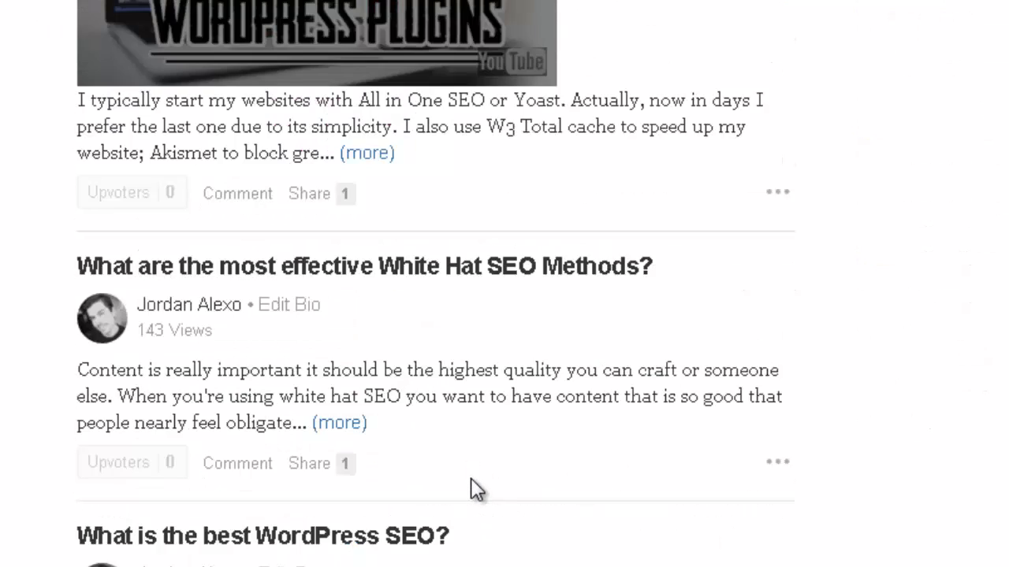
scroll(476, 488, "up", 10)
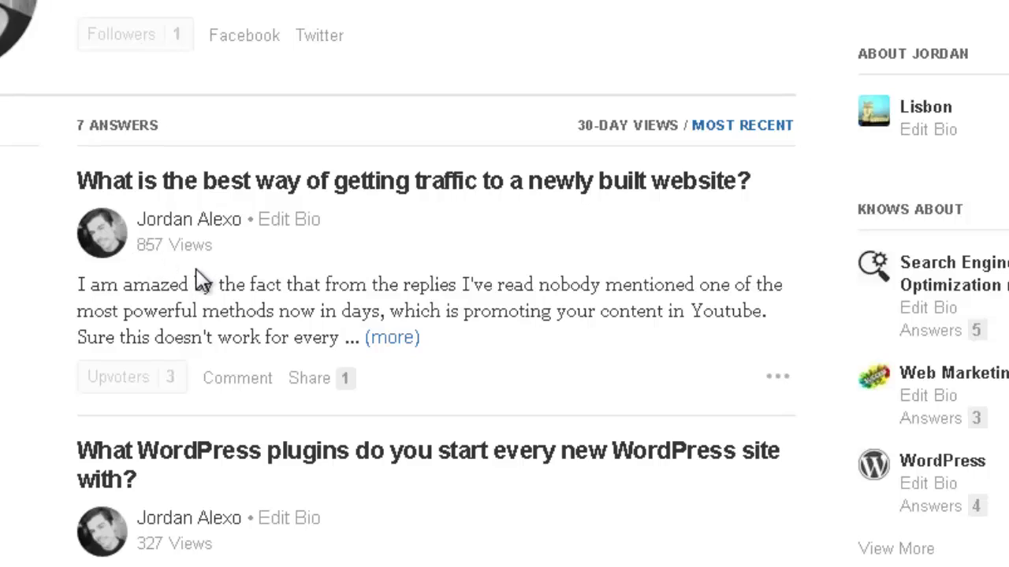
scroll(371, 423, "down", 3)
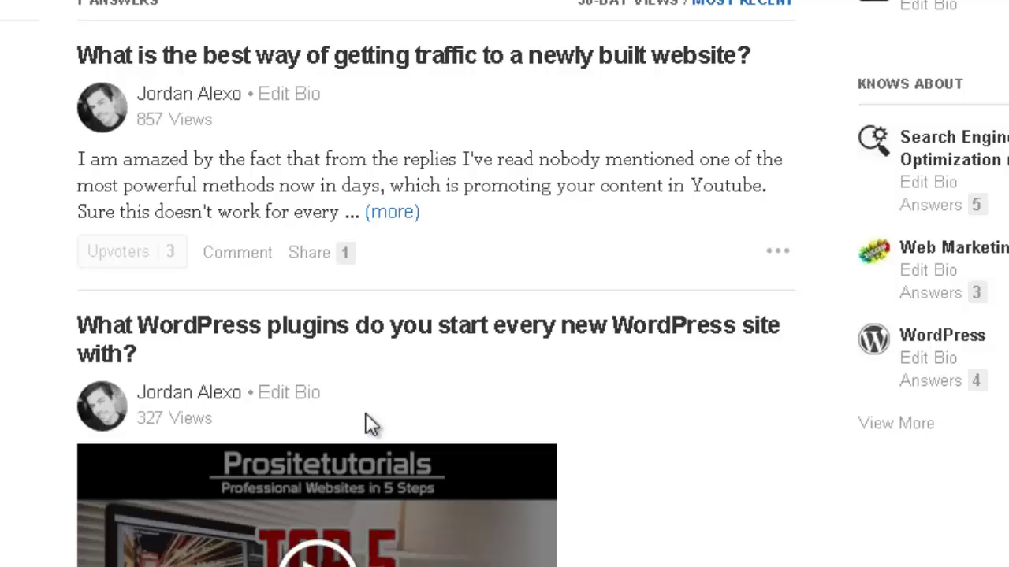
scroll(372, 424, "down", 3)
scroll(370, 355, "down", 3)
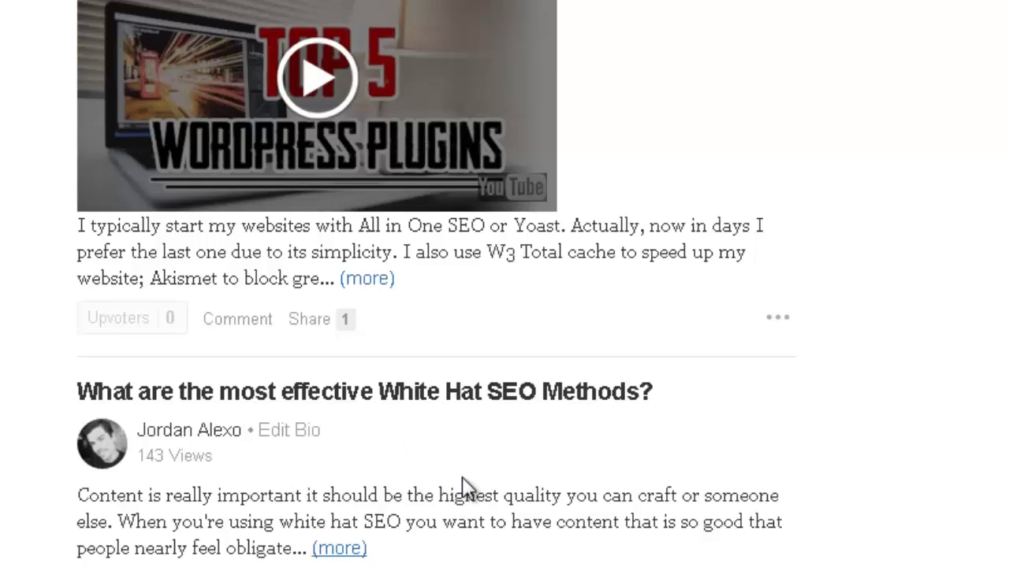
scroll(466, 486, "down", 2)
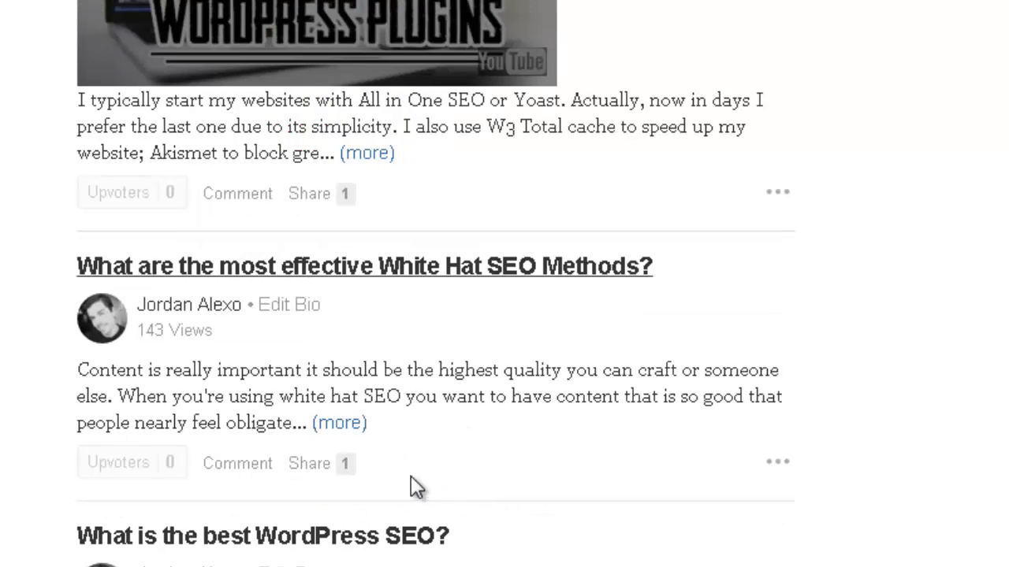
scroll(489, 500, "down", 2)
scroll(489, 496, "down", 2)
scroll(489, 497, "down", 10)
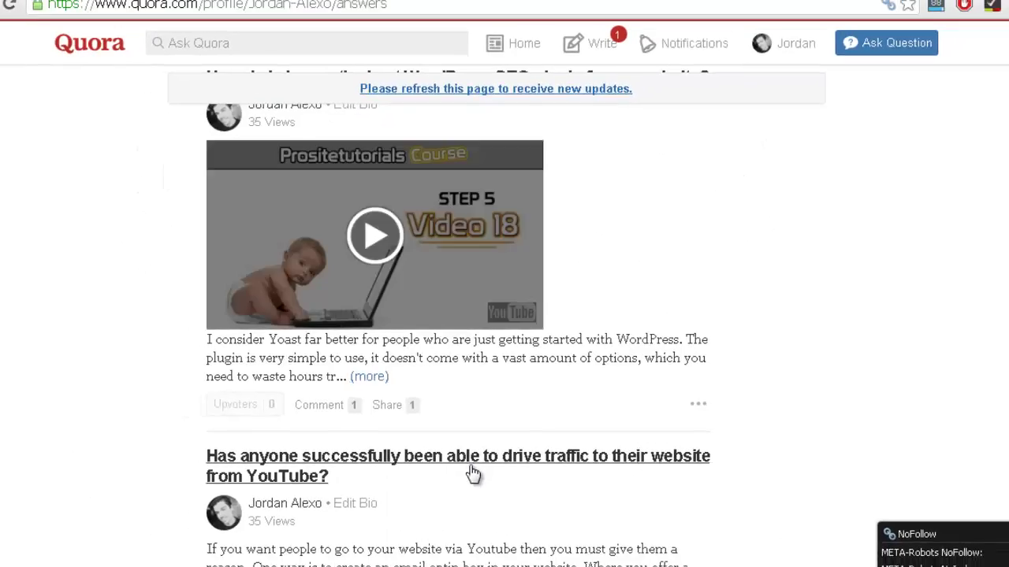
scroll(473, 474, "up", 15)
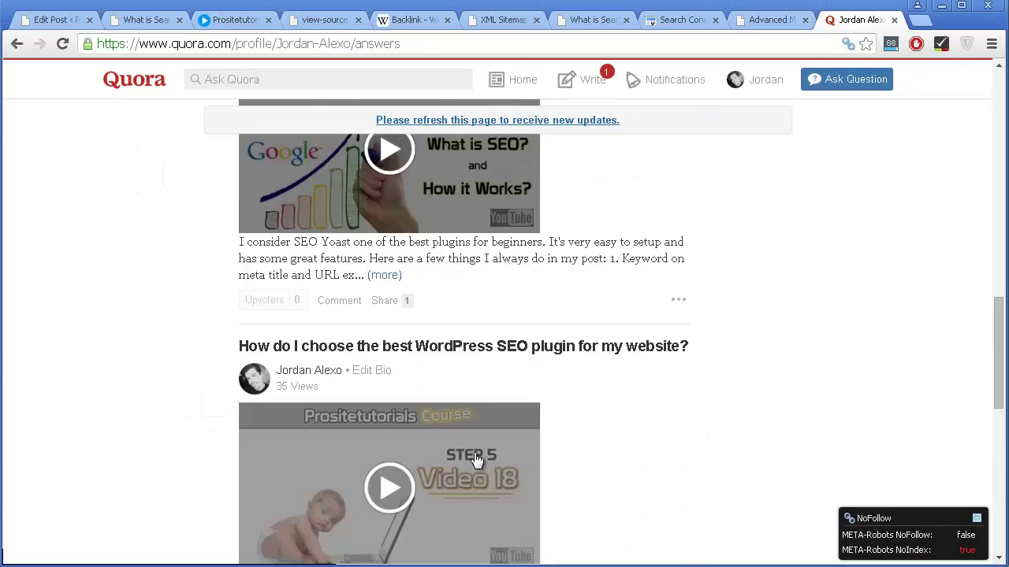